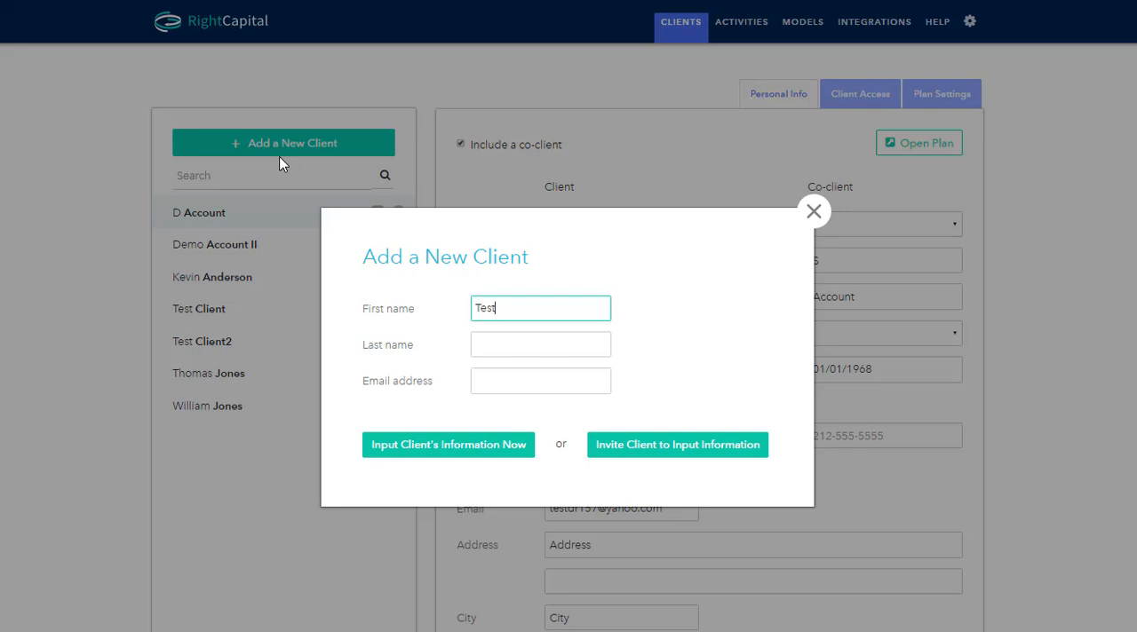
Step: Enter the new client's last name, leave the email address blank, and proceed to inputting the client's information now
{"action": "key", "text": "Tab"}
{"action": "type", "text": "Cli"}
{"action": "key", "text": "Tab"}
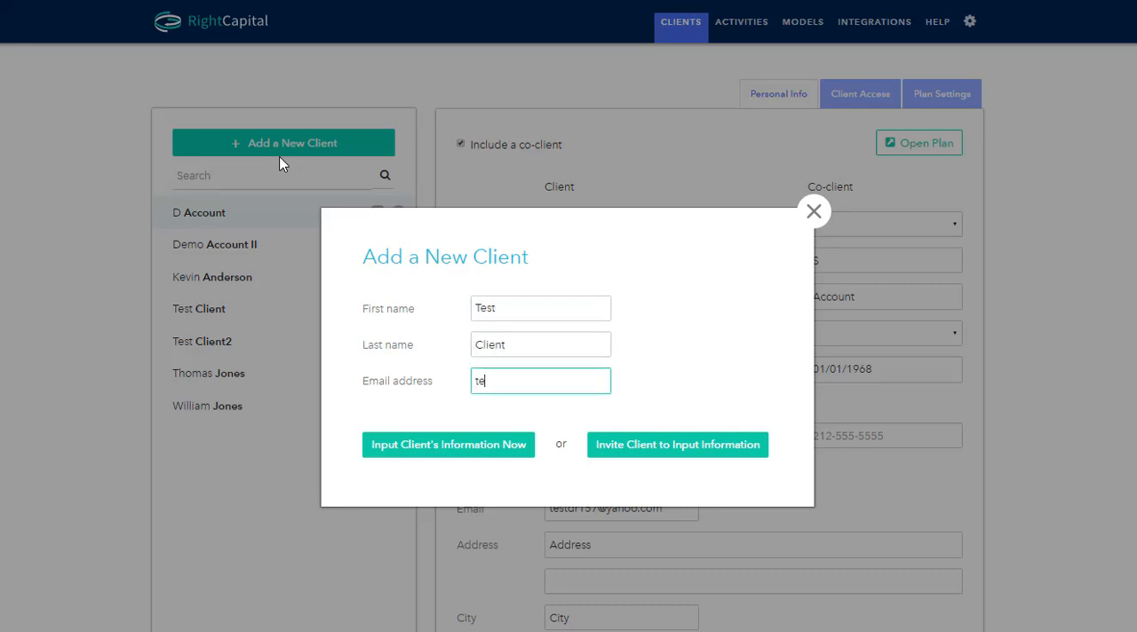
{"action": "key", "text": "Tab"}
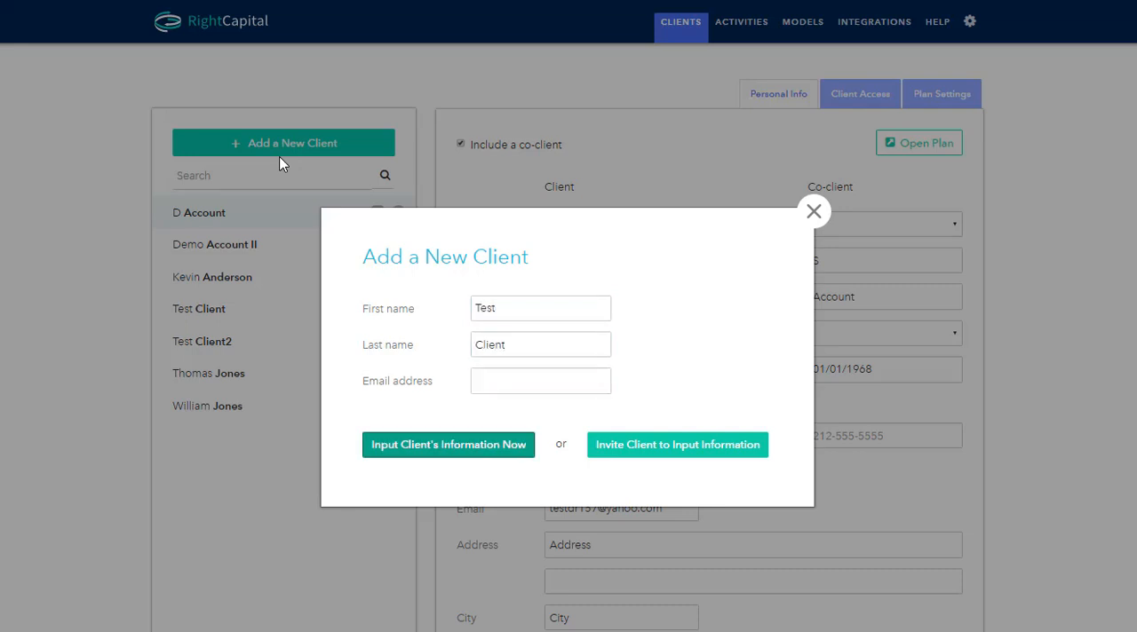
{"action": "left_click", "coordinate": [468, 452]}
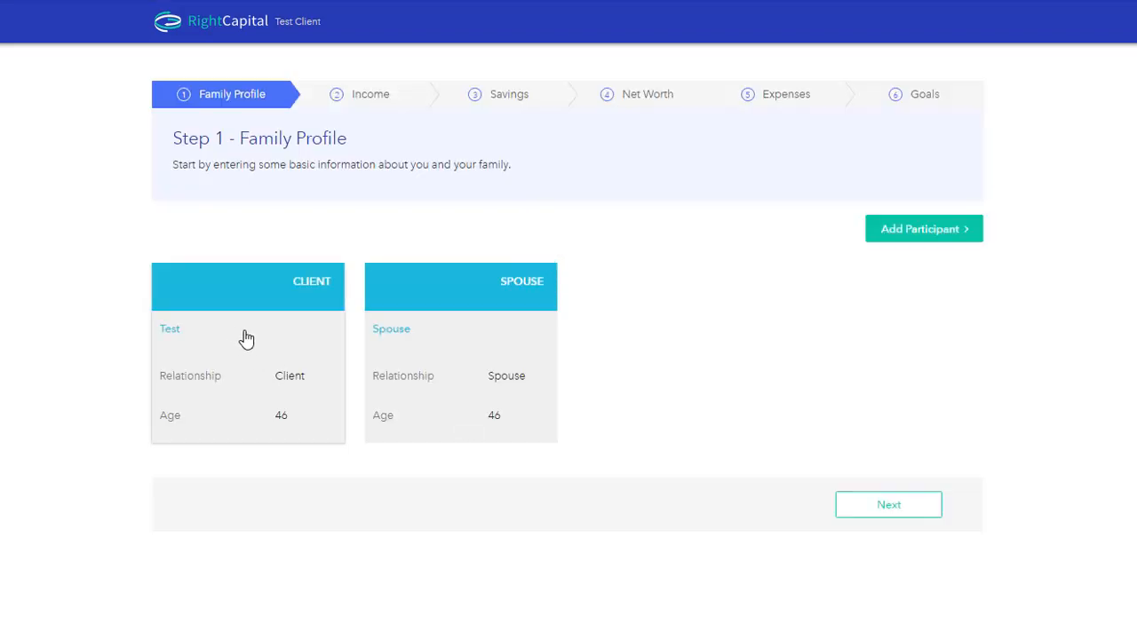
Step: Edit the client's family profile with their birthday, a planning horizon of 95 and Maine as residence state, and save it
{"action": "left_click", "coordinate": [253, 340]}
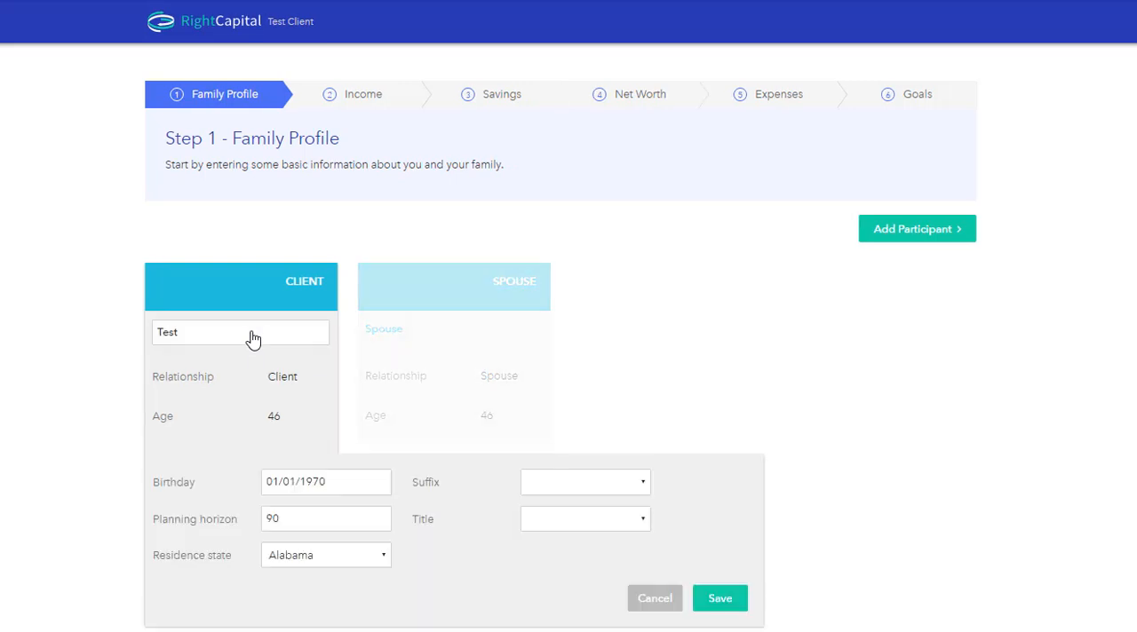
{"action": "left_click", "coordinate": [269, 484]}
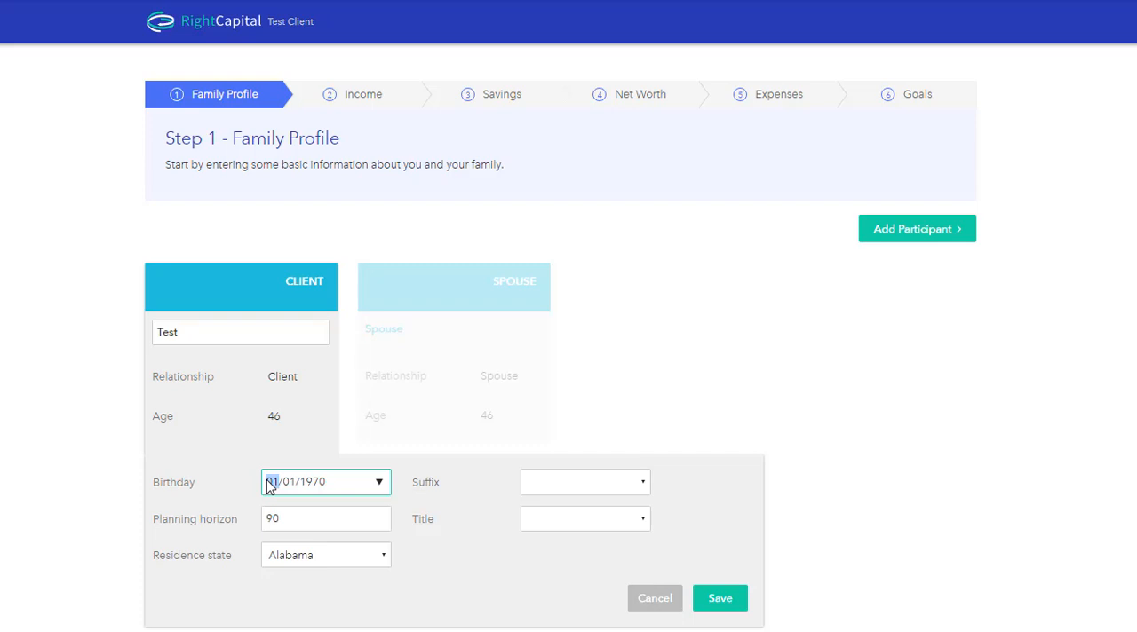
{"action": "type", "text": "0811"}
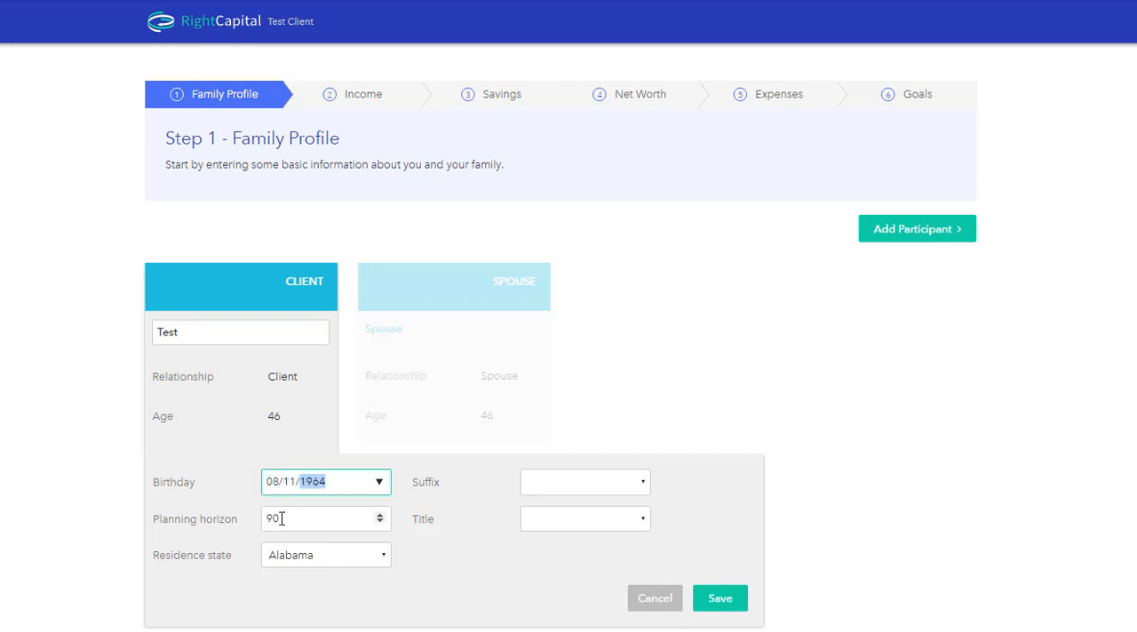
{"action": "left_click", "coordinate": [281, 519]}
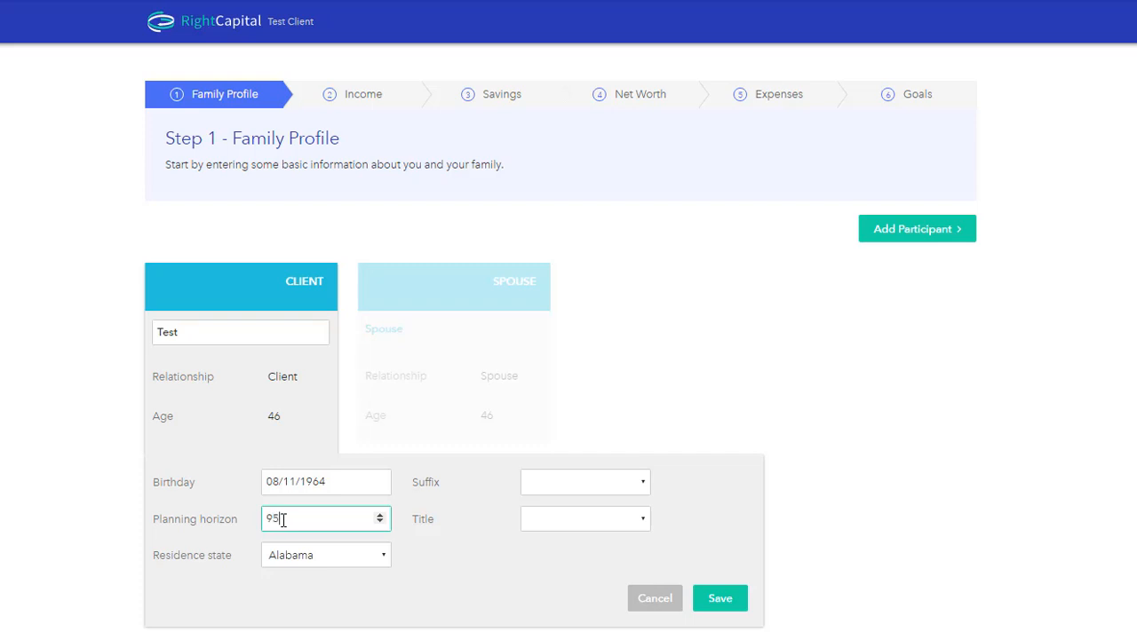
{"action": "left_click", "coordinate": [321, 565]}
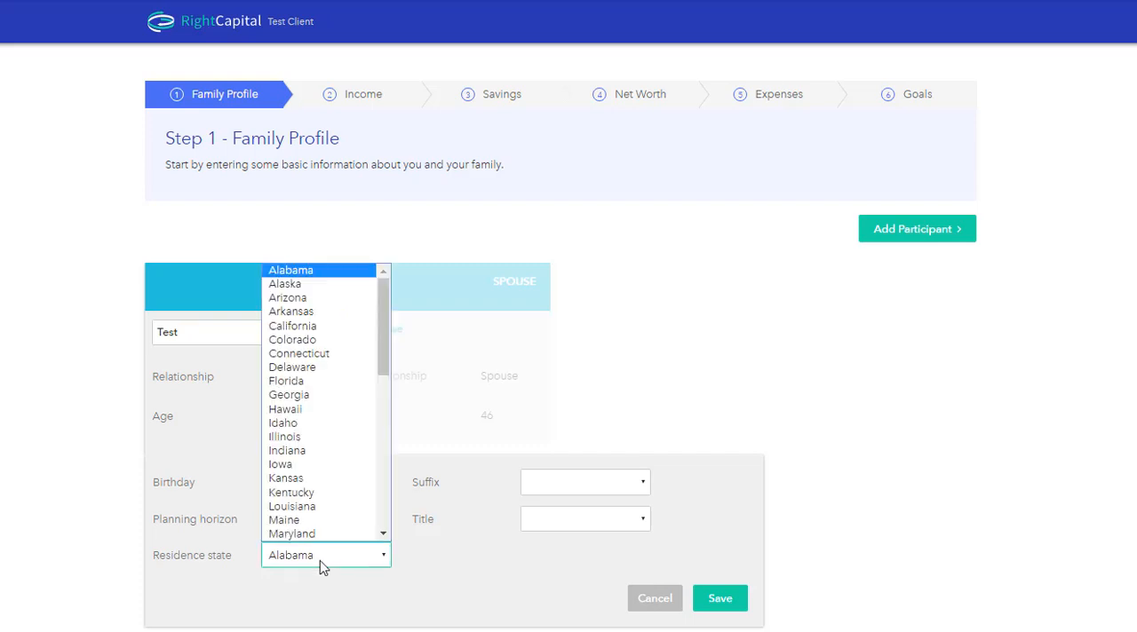
{"action": "left_click", "coordinate": [302, 520]}
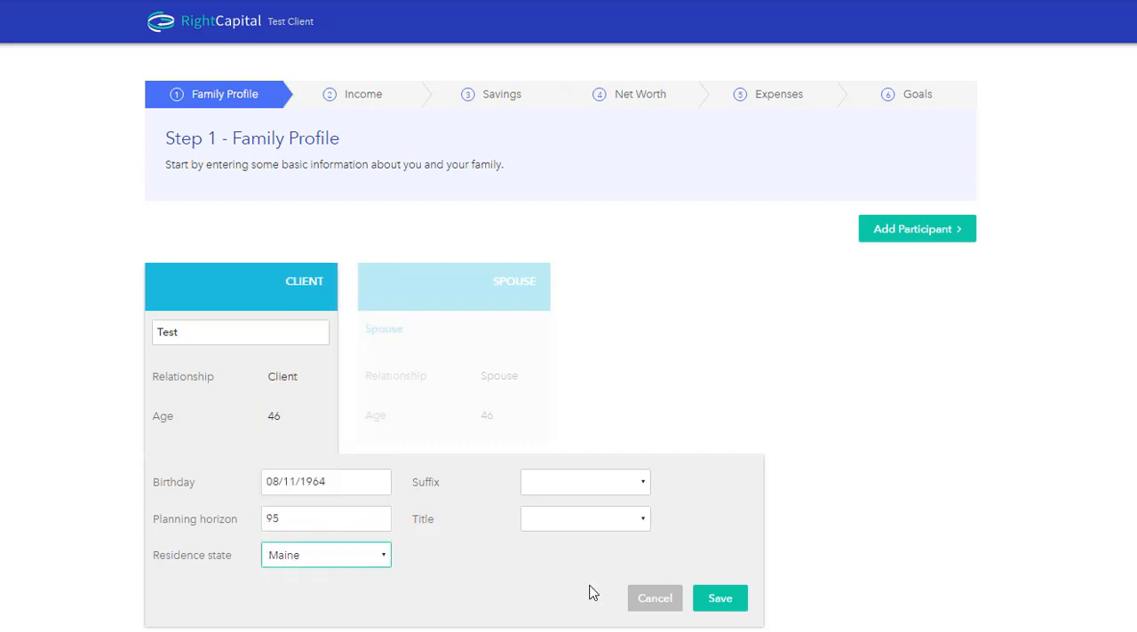
{"action": "left_click", "coordinate": [721, 599]}
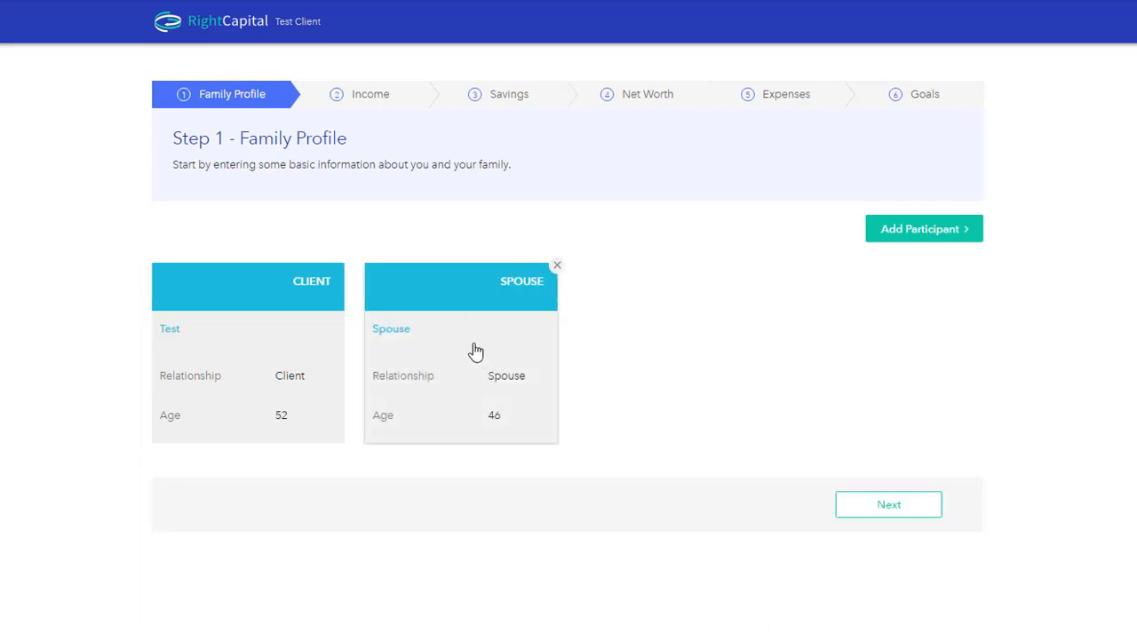
Step: Edit the spouse's family profile, entering the spouse's birthday and updating the planning horizon, and save it
{"action": "left_click", "coordinate": [466, 352]}
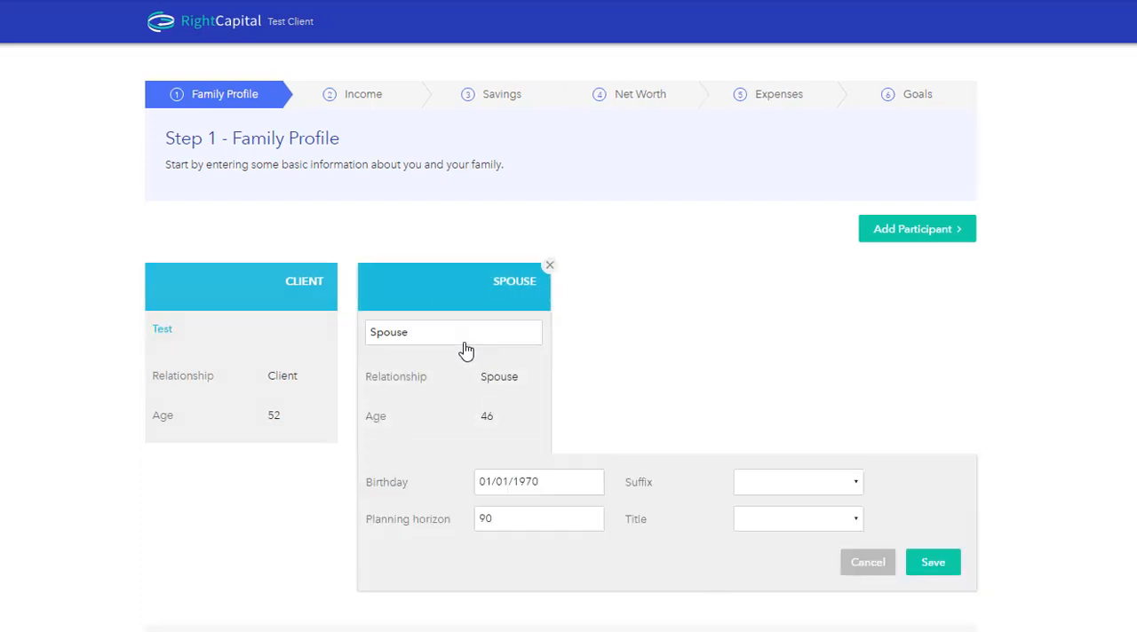
{"action": "left_click", "coordinate": [485, 488]}
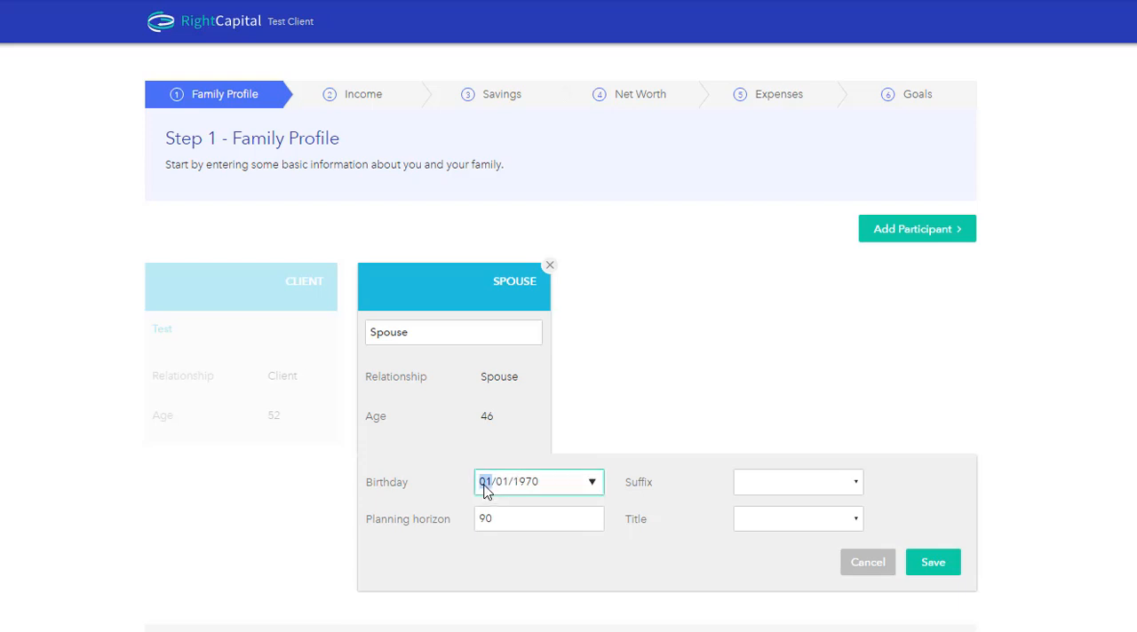
{"action": "type", "text": "471"}
{"action": "left_click", "coordinate": [506, 519]}
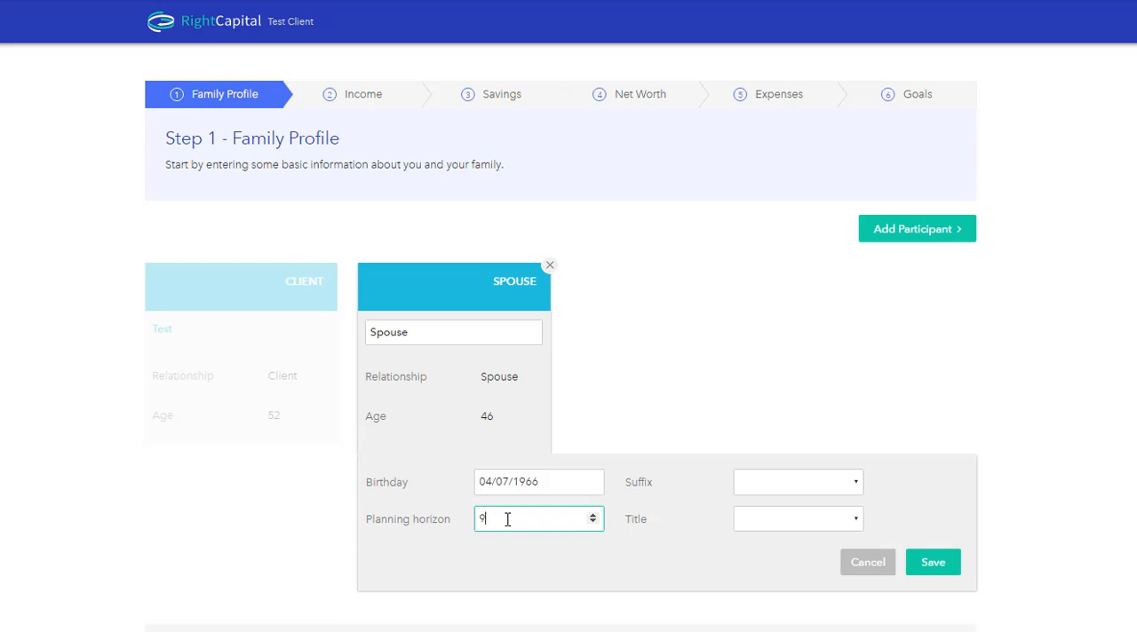
{"action": "left_click", "coordinate": [928, 566]}
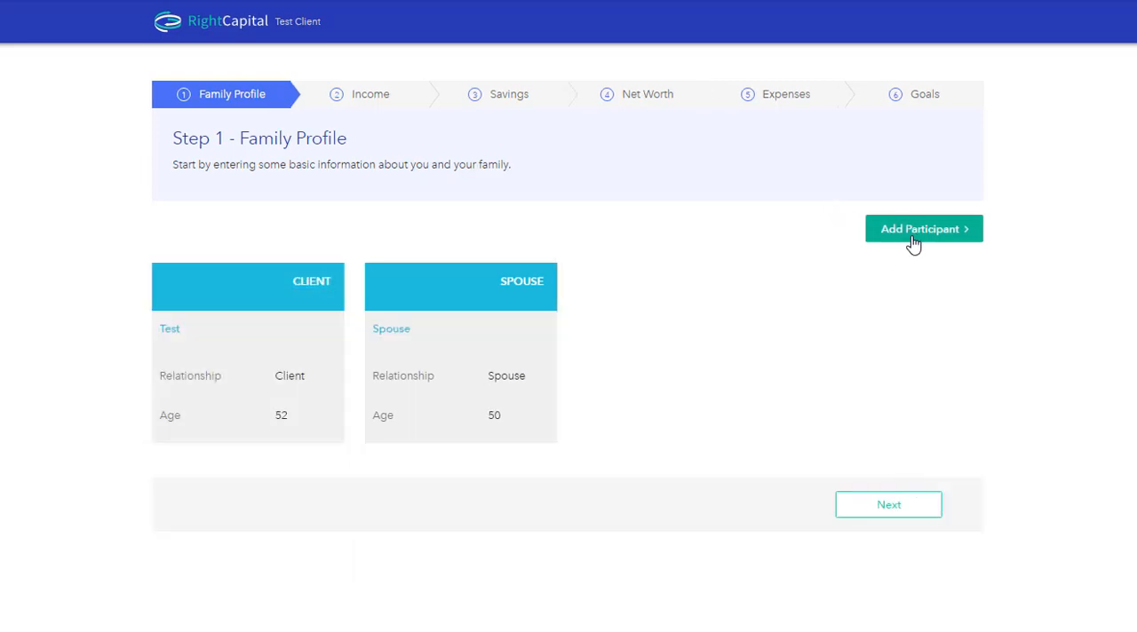
Step: Add a child participant to the family profile, enter the child's birthday, and save the entry
{"action": "left_click", "coordinate": [911, 244]}
{"action": "left_click", "coordinate": [921, 259]}
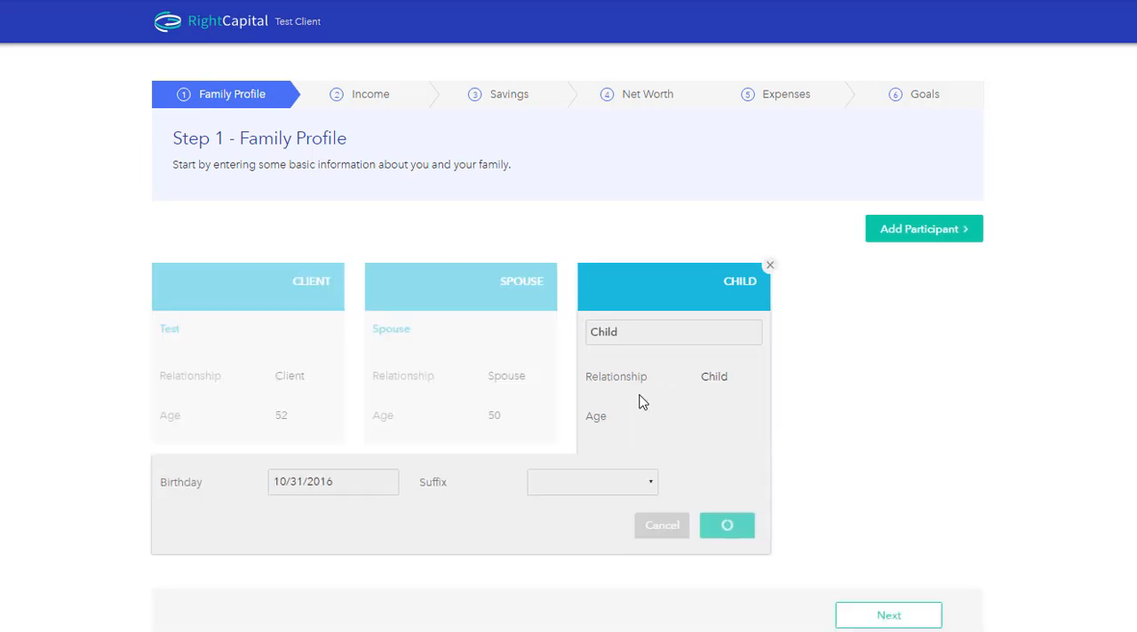
{"action": "left_click", "coordinate": [275, 484]}
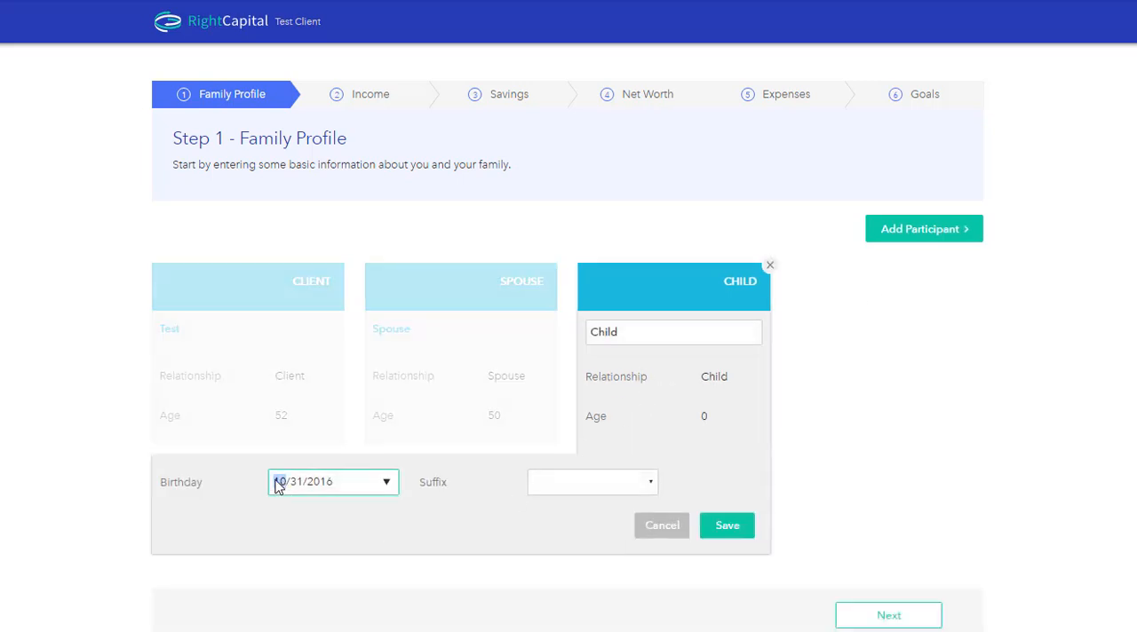
{"action": "type", "text": "7112001"}
{"action": "left_click", "coordinate": [737, 529]}
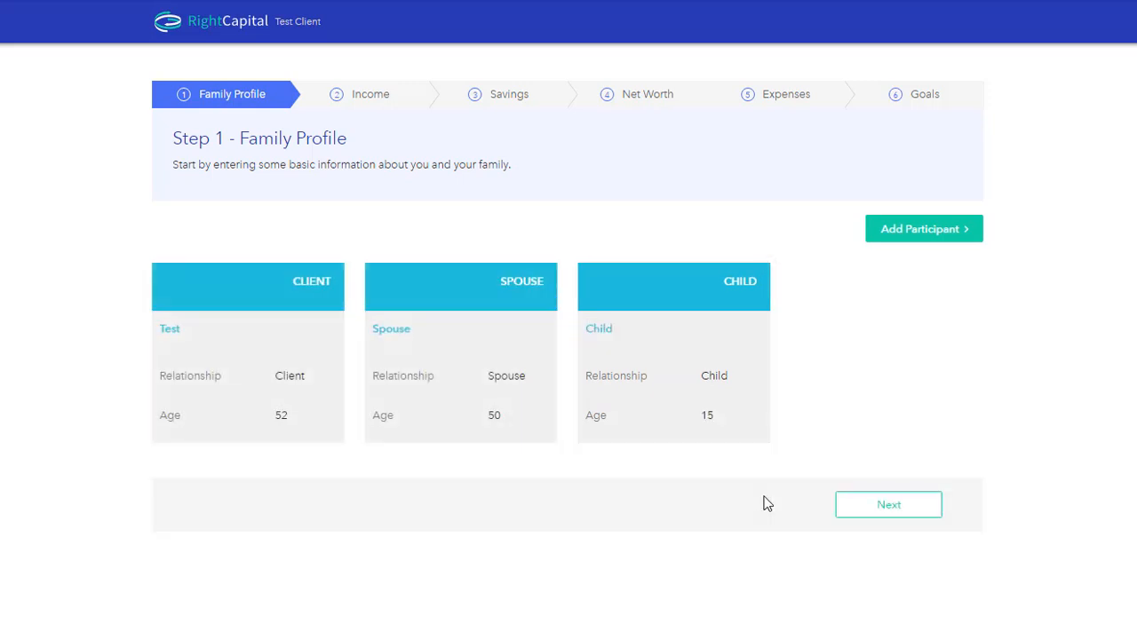
Step: Continue to the Income step and save the client's salary as $100,000 a year with a 1.5% annual increase
{"action": "left_click", "coordinate": [886, 515]}
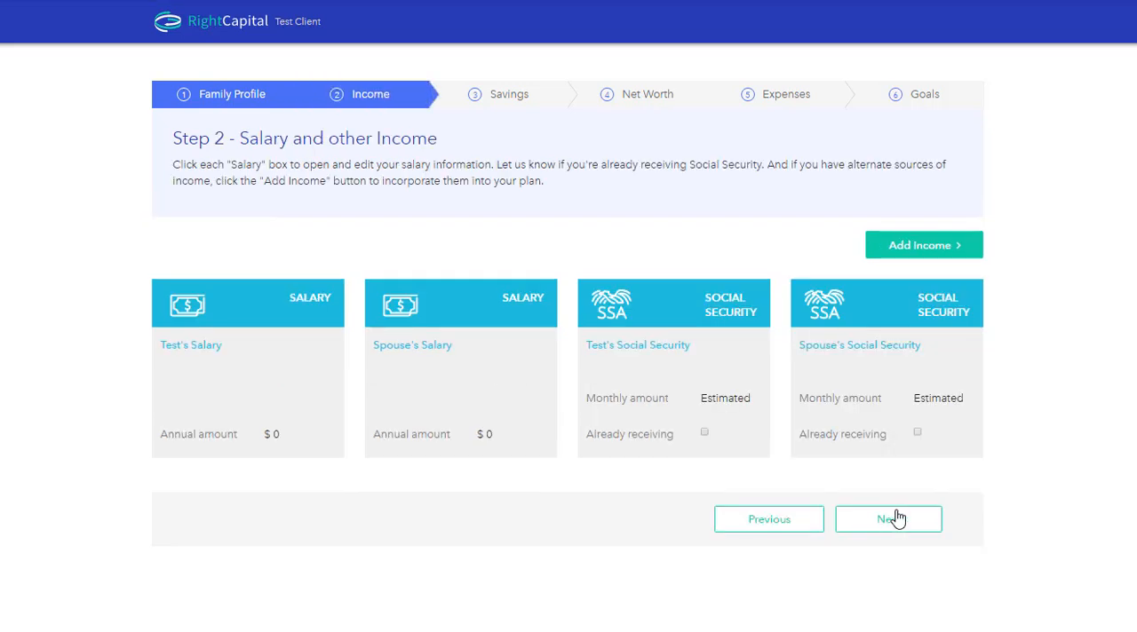
{"action": "left_click", "coordinate": [227, 369]}
{"action": "left_click", "coordinate": [275, 436]}
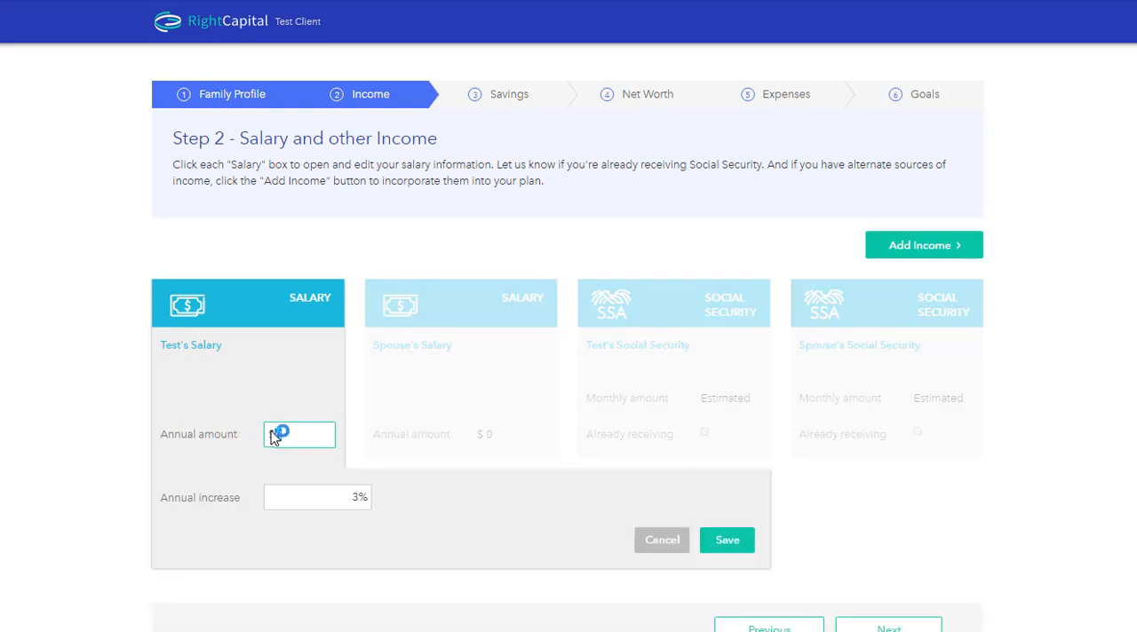
{"action": "type", "text": "60,000"}
{"action": "left_click", "coordinate": [370, 497]}
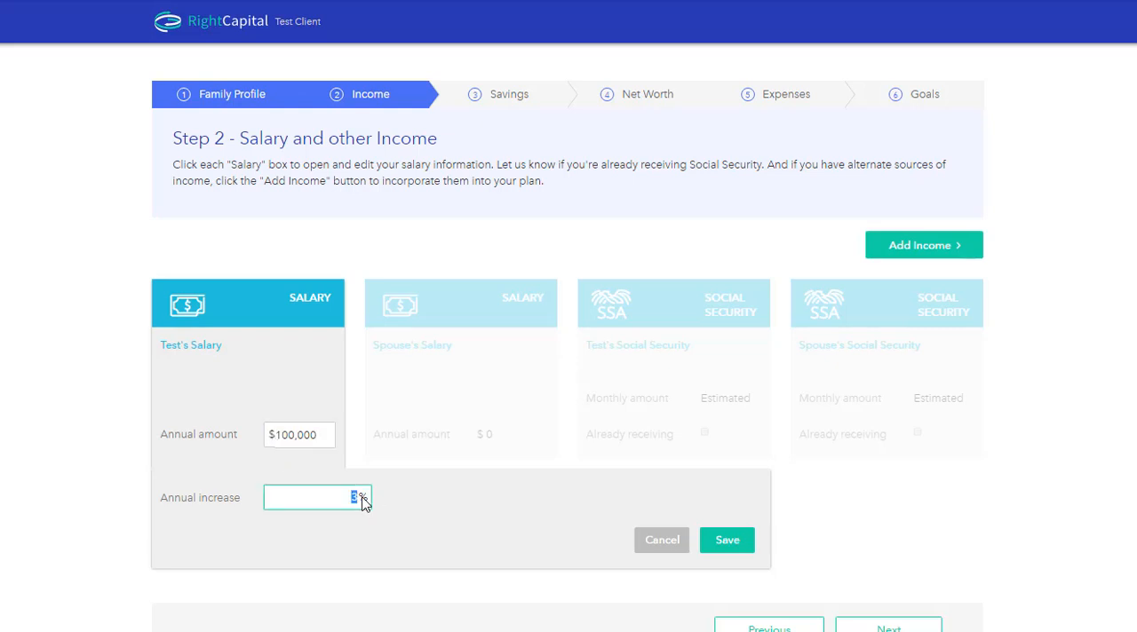
{"action": "type", "text": "1.5"}
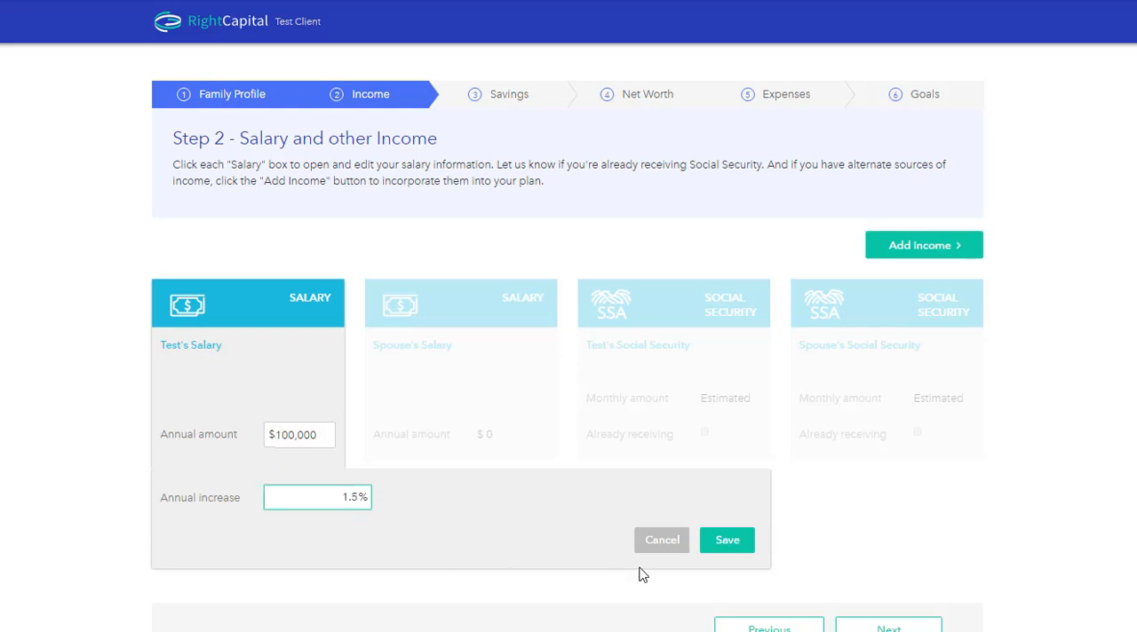
{"action": "left_click", "coordinate": [724, 540]}
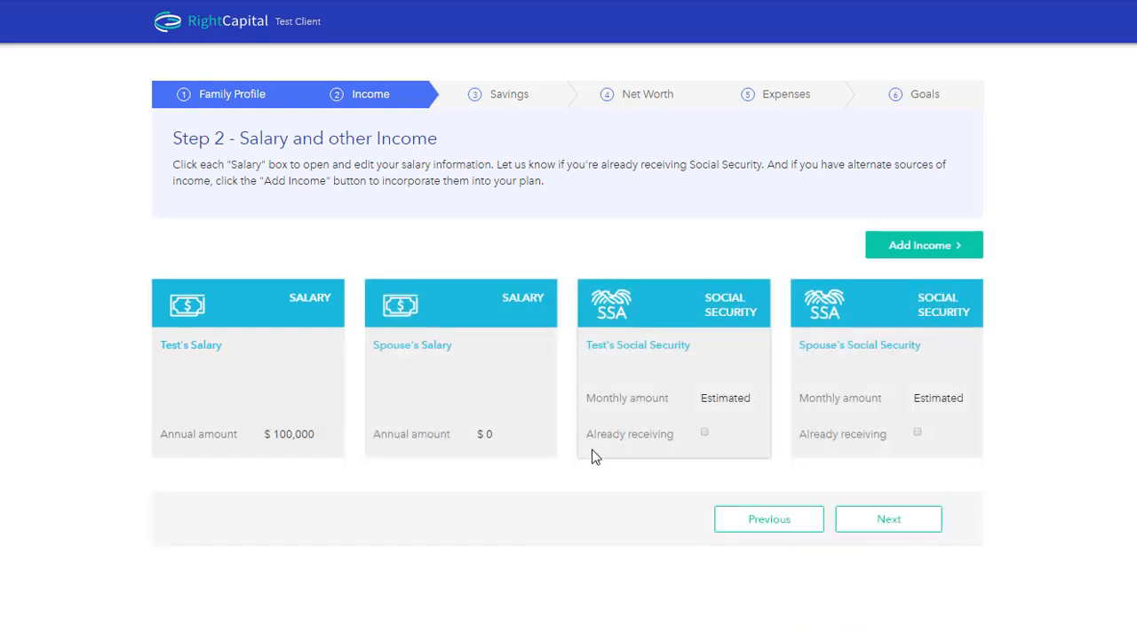
Step: Set the spouse's annual salary to $65,000 and save it
{"action": "left_click", "coordinate": [459, 383]}
{"action": "left_click", "coordinate": [490, 435]}
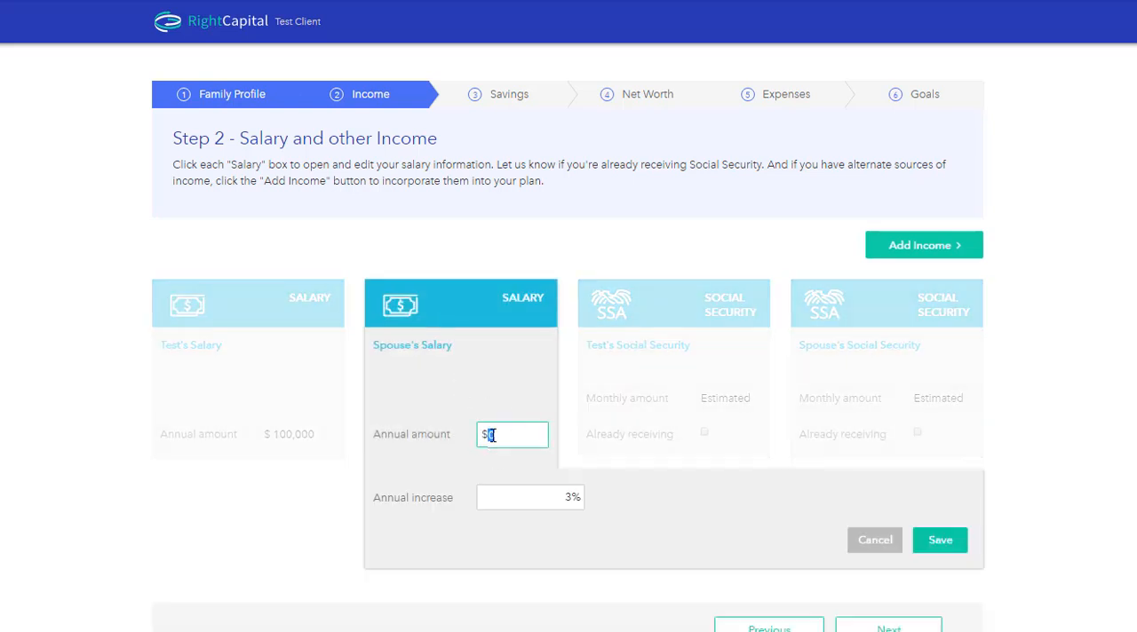
{"action": "type", "text": "65000"}
{"action": "left_click", "coordinate": [938, 542]}
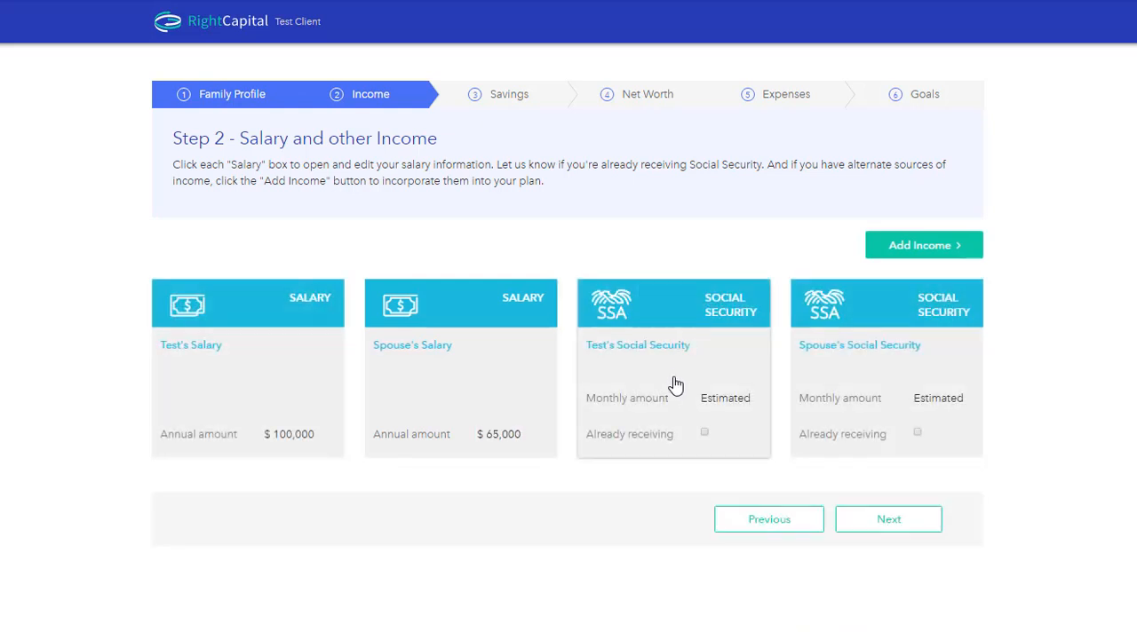
Step: Base the client's Social Security estimate on full retirement benefit with a monthly amount (PIA) of $2,400, and save it
{"action": "left_click", "coordinate": [672, 375]}
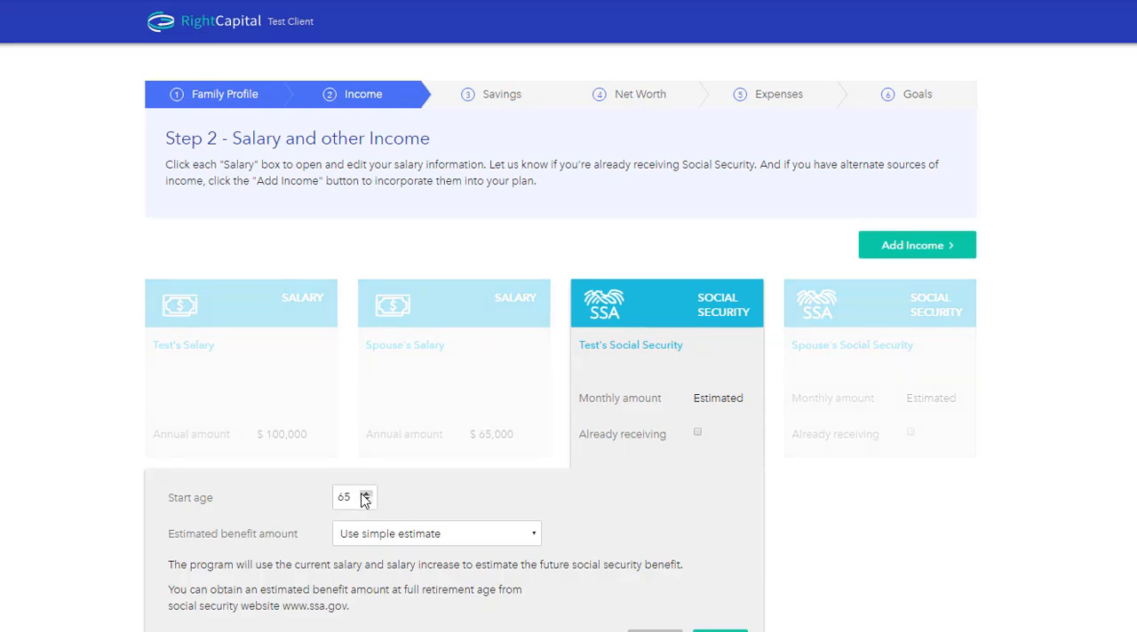
{"action": "left_click", "coordinate": [455, 534]}
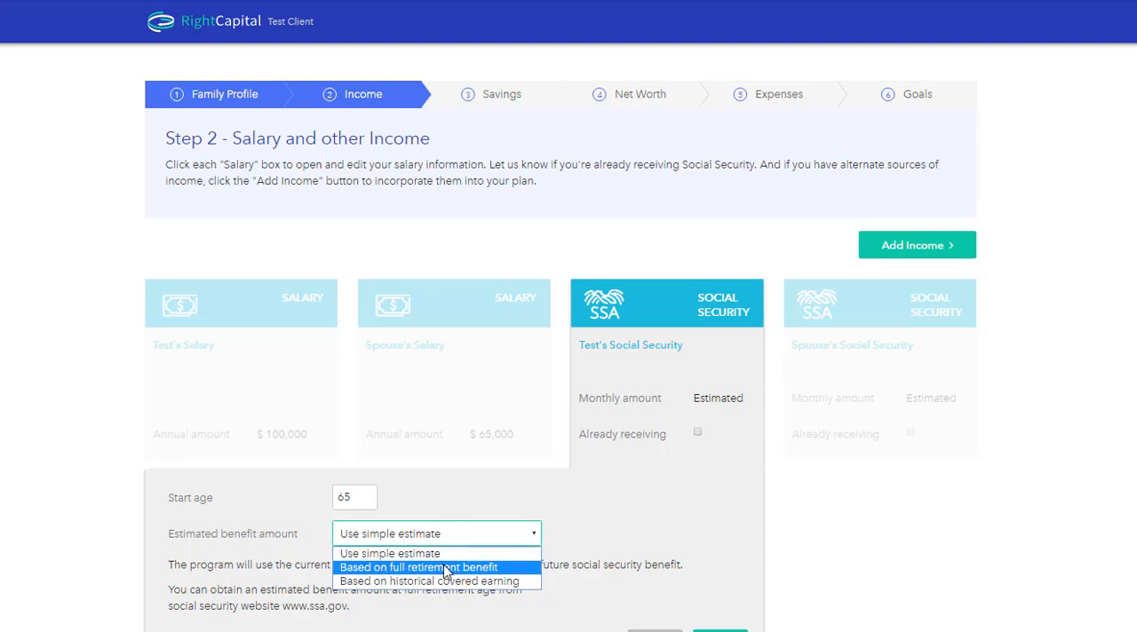
{"action": "left_click", "coordinate": [446, 567]}
{"action": "key", "text": "Tab"}
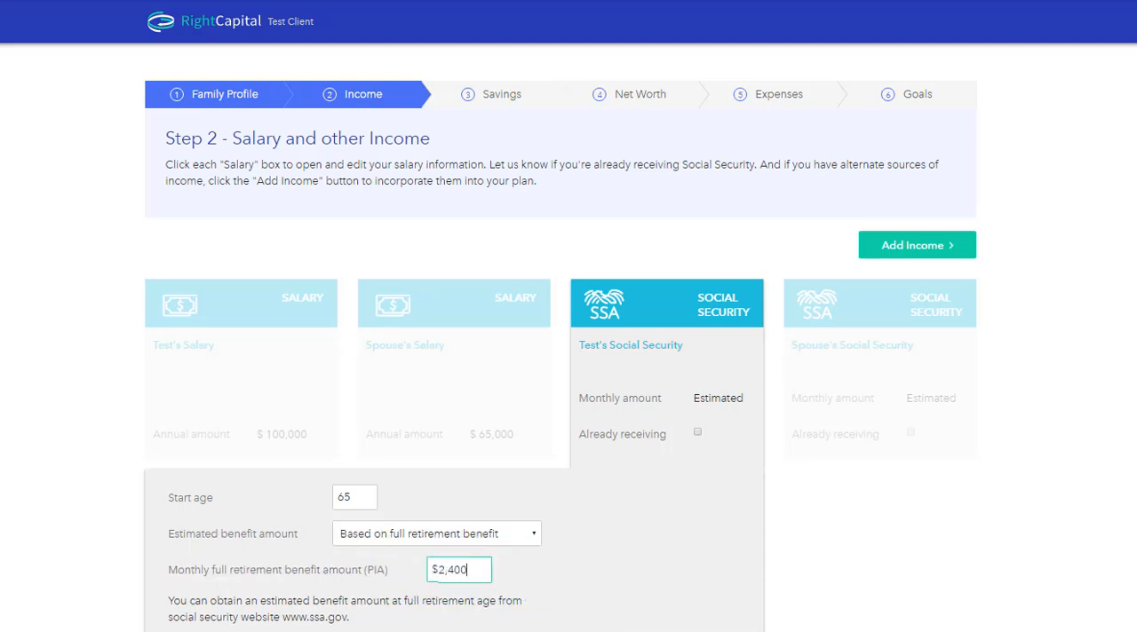
{"action": "left_click", "coordinate": [797, 583]}
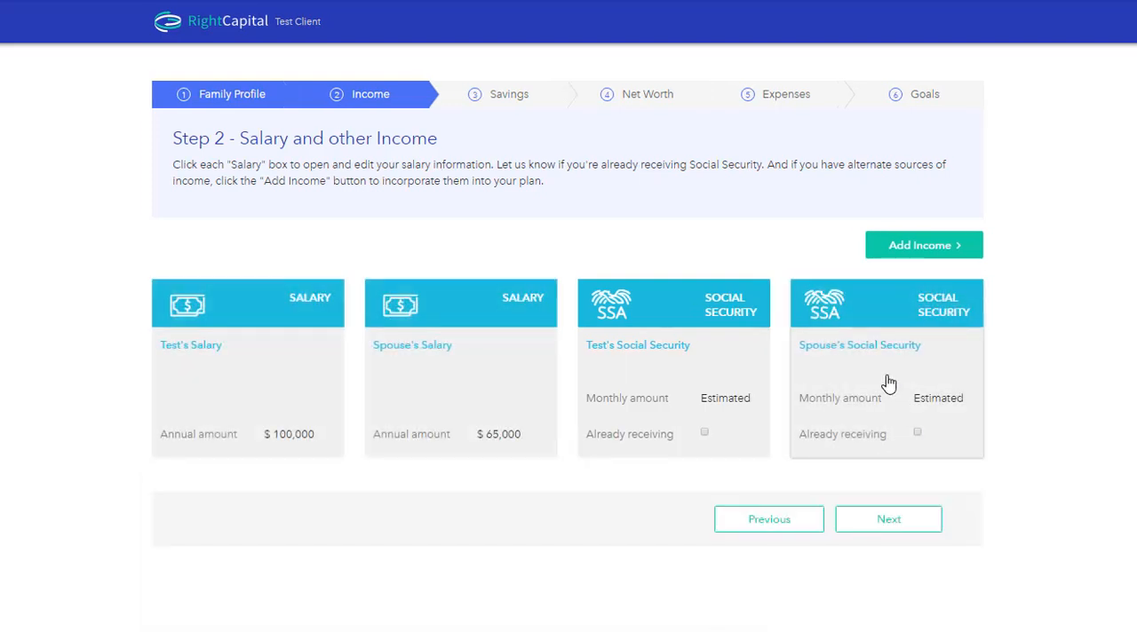
Step: Set the spouse's Social Security start age to 63, based on full retirement benefit with a $2,000 monthly PIA, and save it
{"action": "left_click", "coordinate": [888, 384]}
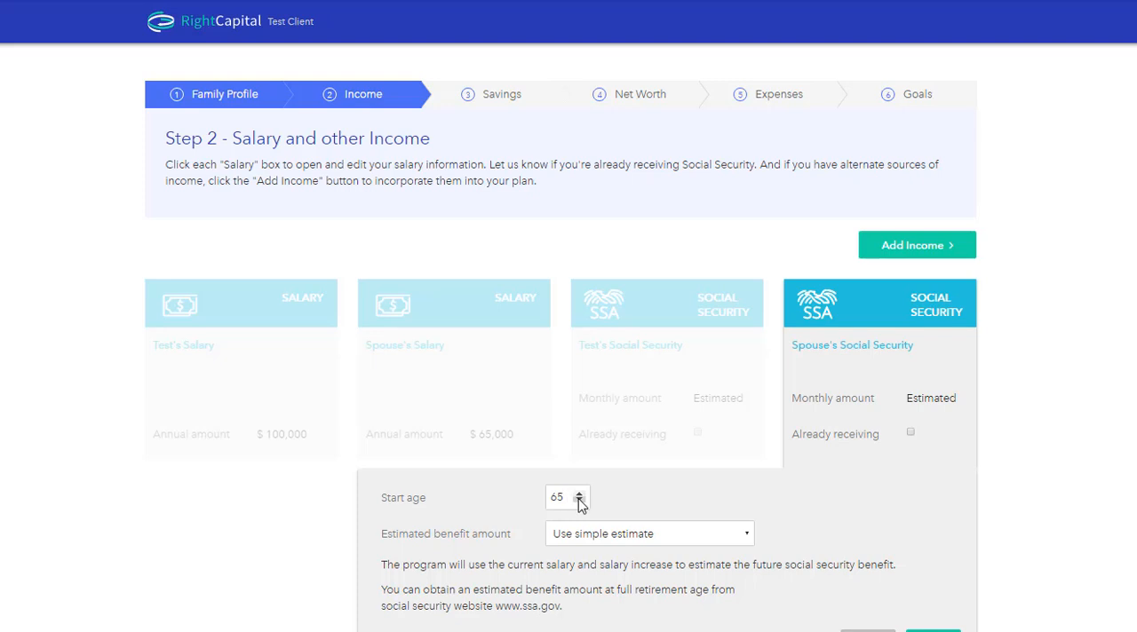
{"action": "left_click", "coordinate": [578, 503]}
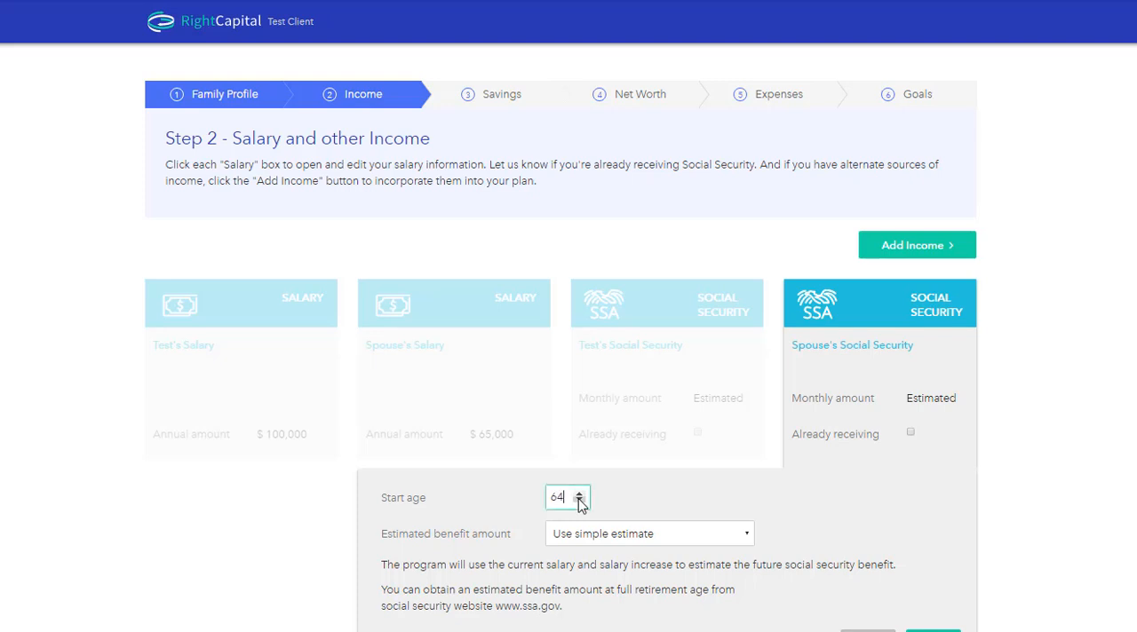
{"action": "left_click", "coordinate": [667, 536]}
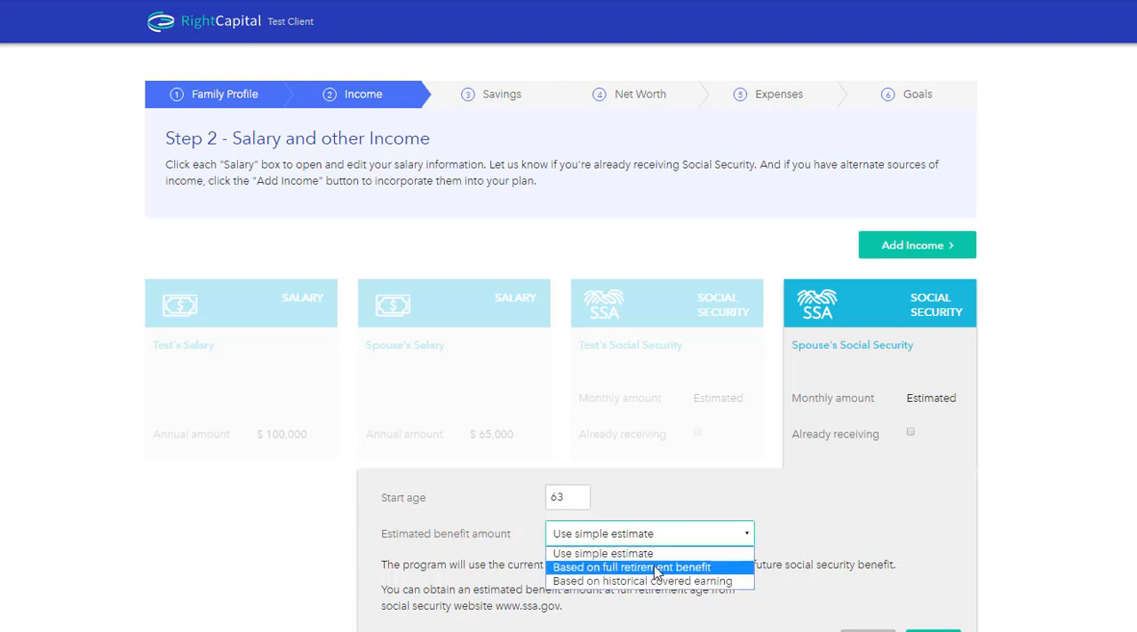
{"action": "left_click", "coordinate": [655, 568]}
{"action": "left_click", "coordinate": [655, 570]}
{"action": "type", "text": "2,0"}
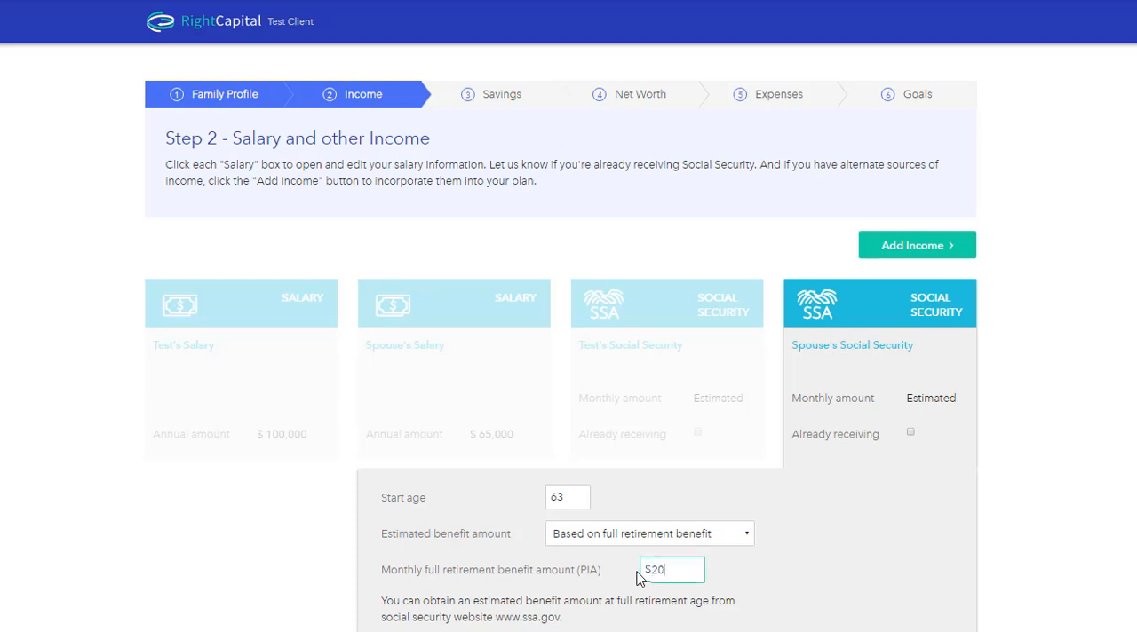
{"action": "type", "text": "00"}
{"action": "left_click", "coordinate": [938, 629]}
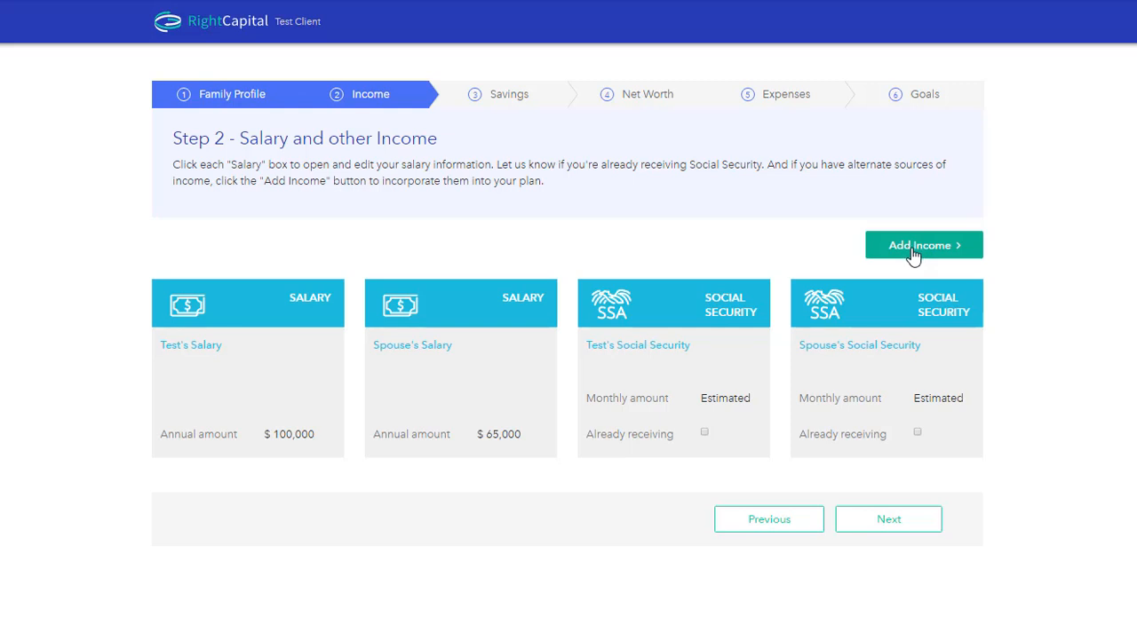
Step: Add a pension income for the client with an annual amount of $17,500, starting at the client's retirement
{"action": "left_click", "coordinate": [913, 255]}
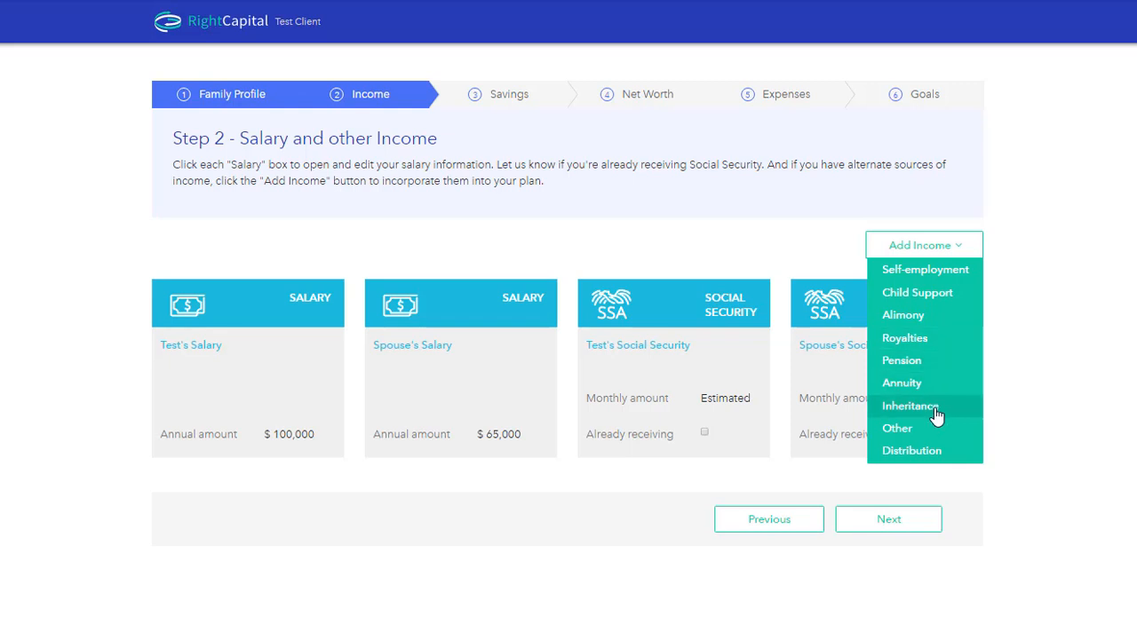
{"action": "left_click", "coordinate": [915, 364]}
{"action": "scroll", "coordinate": [914, 367], "scroll_direction": "down", "scroll_amount": 1}
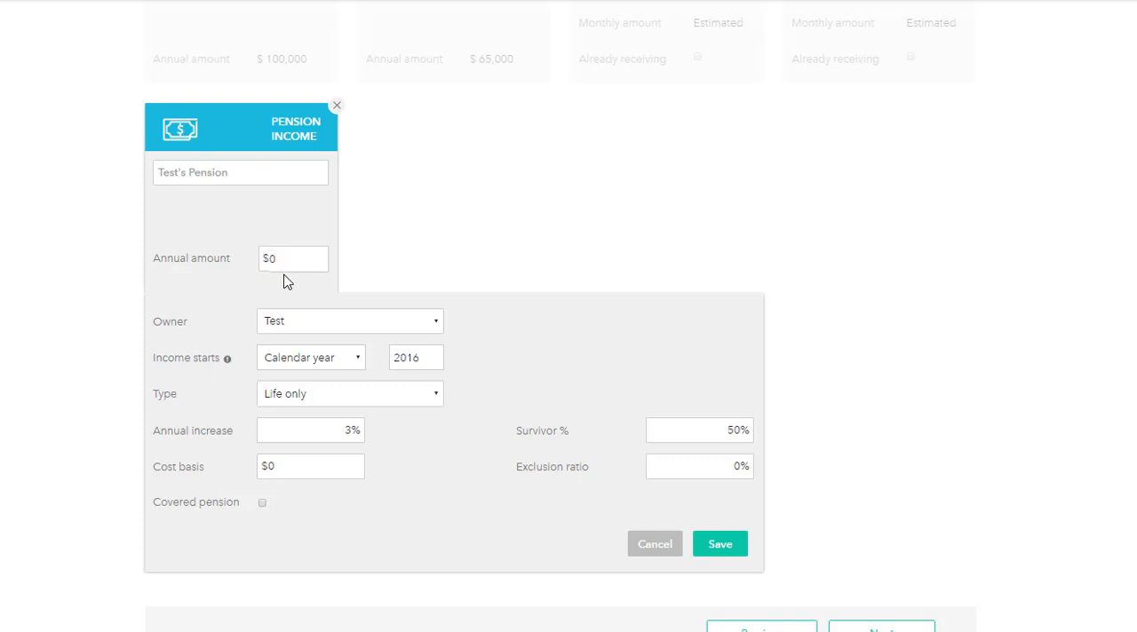
{"action": "left_click", "coordinate": [285, 257]}
{"action": "type", "text": "17,500"}
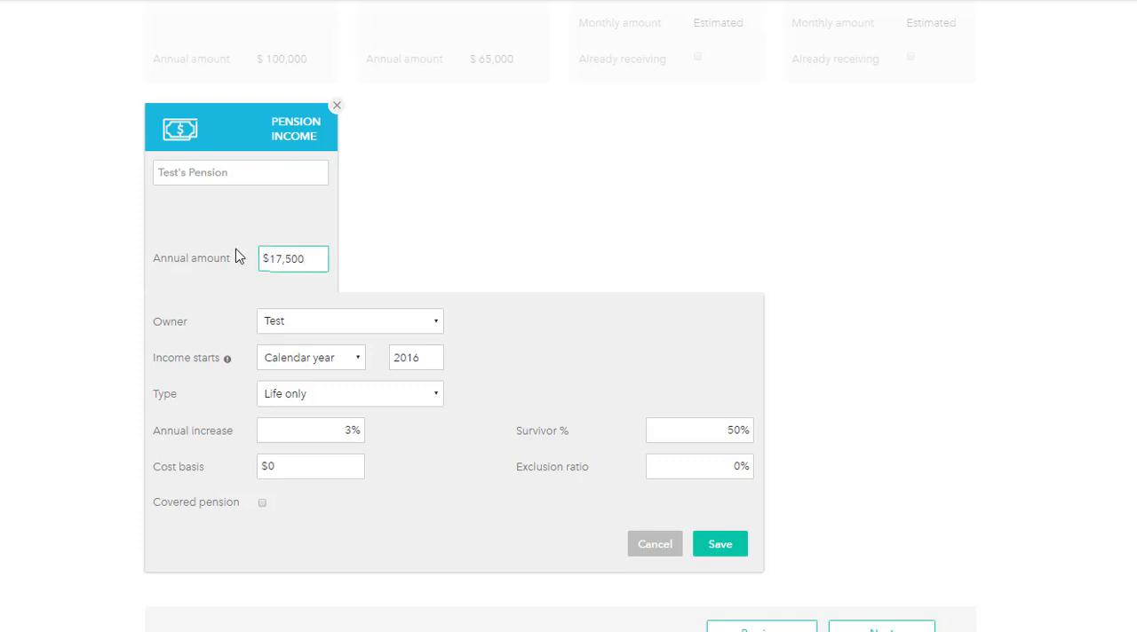
{"action": "left_click", "coordinate": [336, 363]}
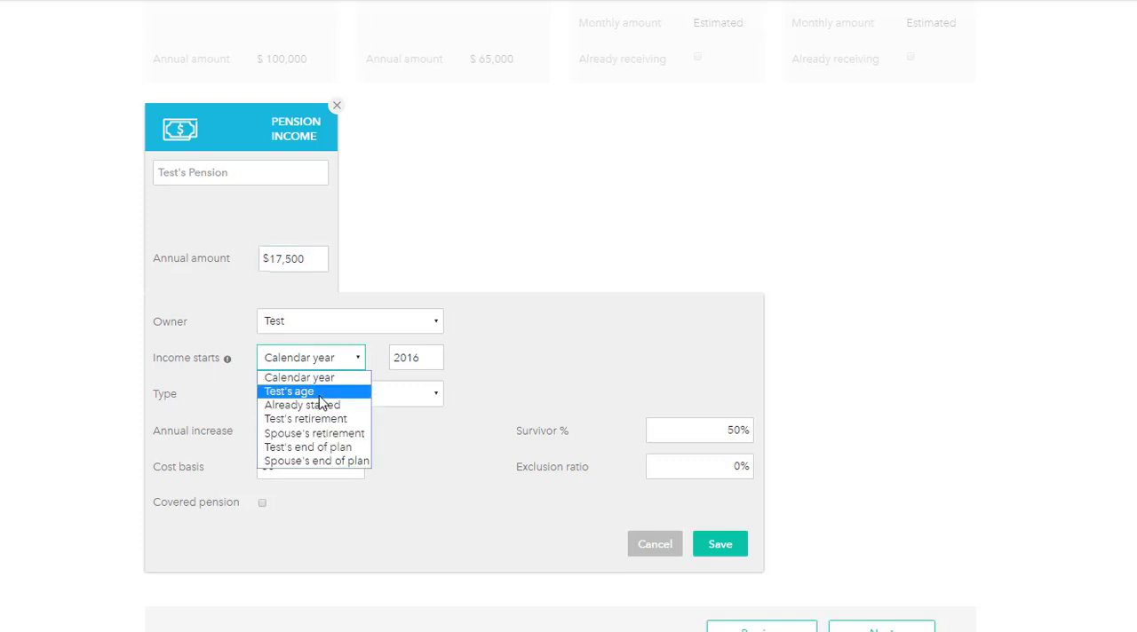
{"action": "left_click", "coordinate": [321, 419]}
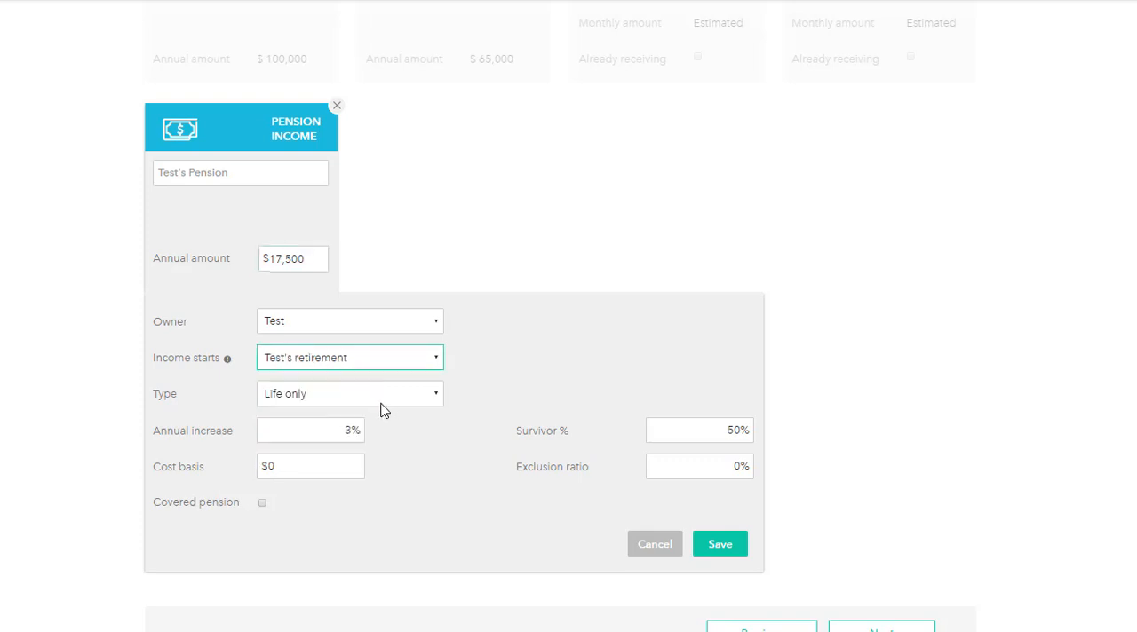
Step: Set the pension's annual increase and survivor percentage to 0%, and save it
{"action": "double_click", "coordinate": [341, 436]}
{"action": "type", "text": "0"}
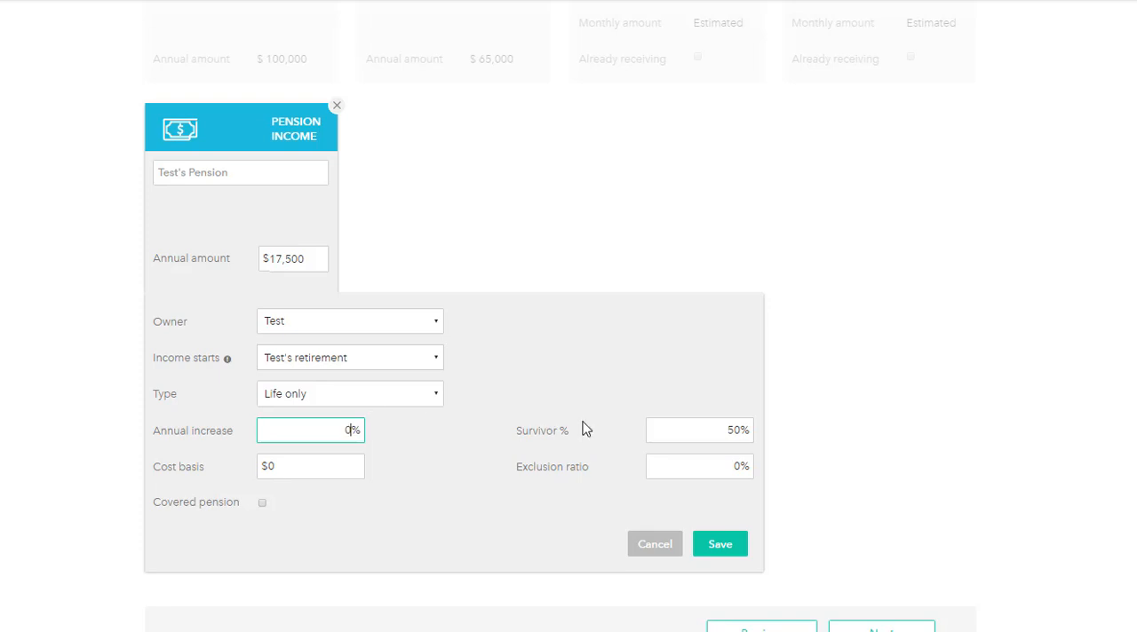
{"action": "left_click_drag", "start_coordinate": [671, 432], "coordinate": [776, 432]}
{"action": "type", "text": "0"}
{"action": "left_click", "coordinate": [520, 510]}
{"action": "left_click", "coordinate": [727, 545]}
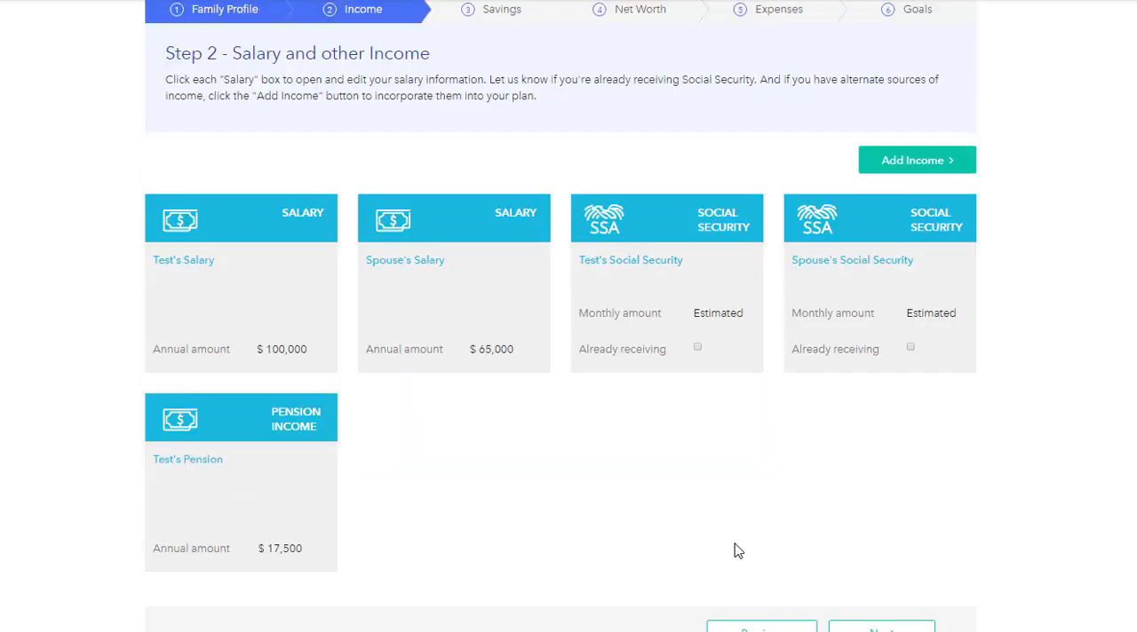
Step: Continue to the Savings step and set the client's 401K contribution to 5%
{"action": "left_click", "coordinate": [886, 627]}
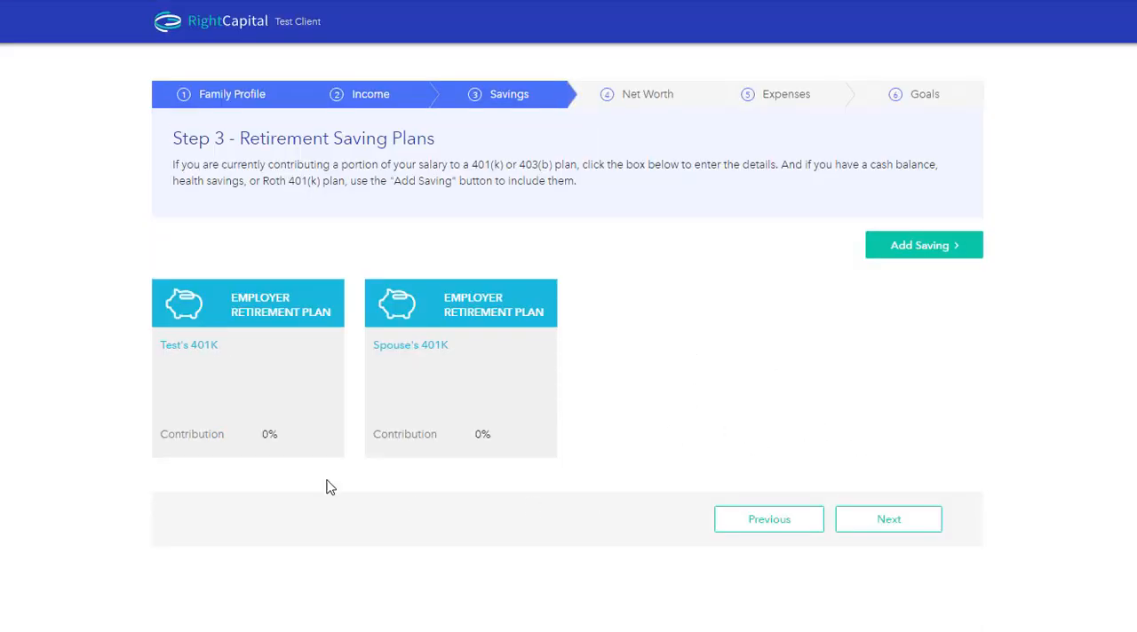
{"action": "left_click", "coordinate": [244, 359]}
{"action": "left_click", "coordinate": [300, 433]}
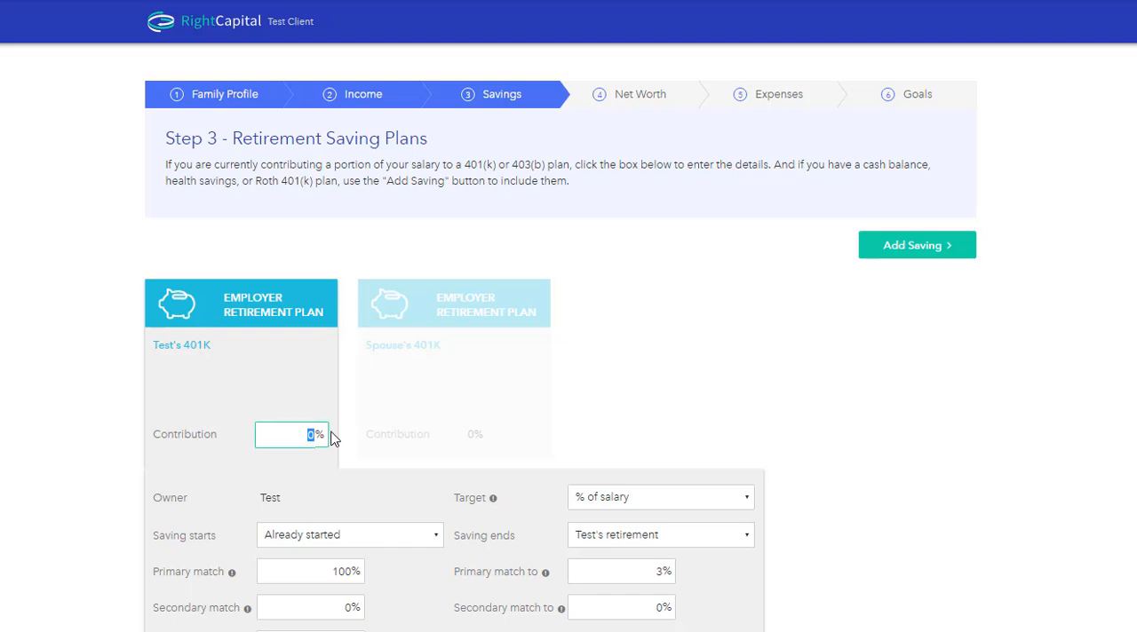
{"action": "type", "text": "5"}
{"action": "left_click", "coordinate": [322, 463]}
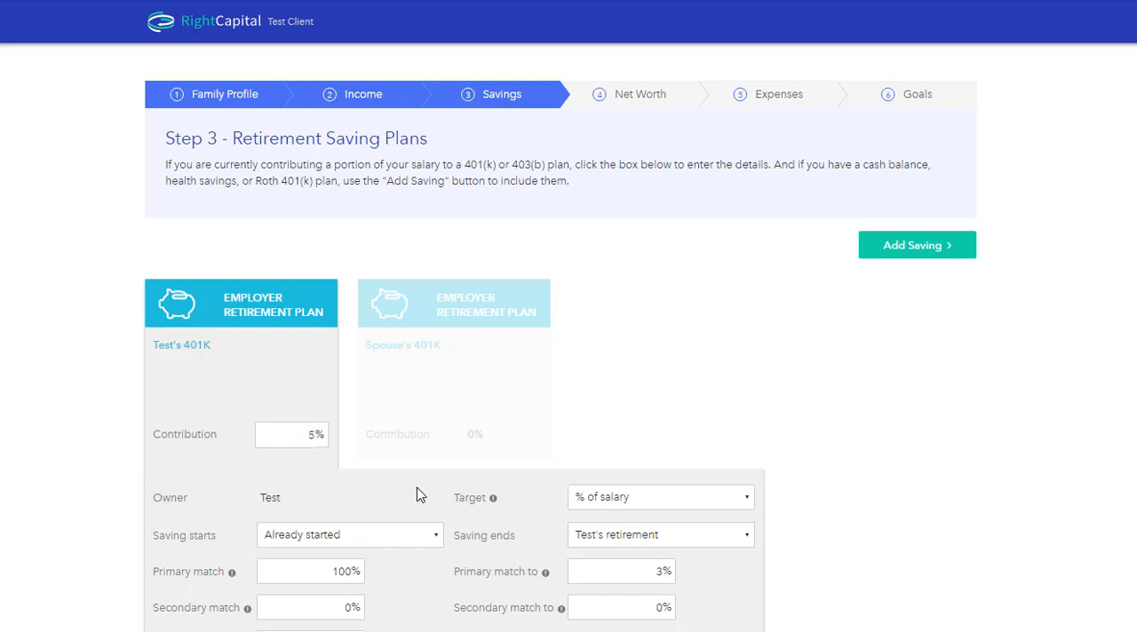
Step: Set the client's 401K primary match and its match-to limit to 0%, and save the plan
{"action": "left_click_drag", "start_coordinate": [330, 573], "coordinate": [391, 579]}
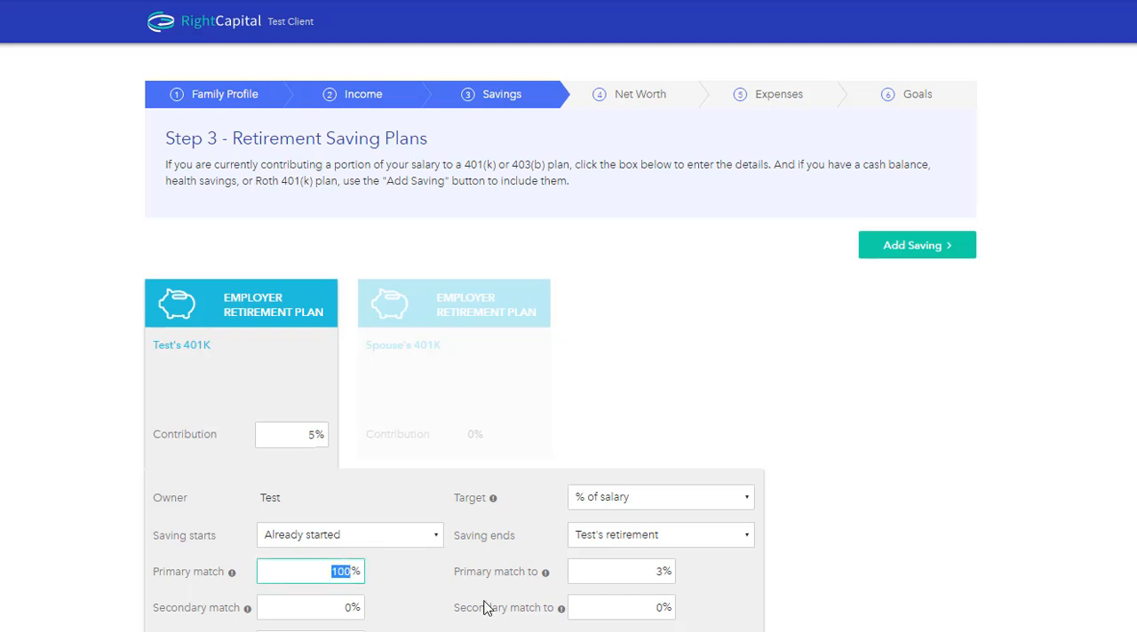
{"action": "type", "text": "0"}
{"action": "left_click", "coordinate": [619, 571]}
{"action": "type", "text": "0"}
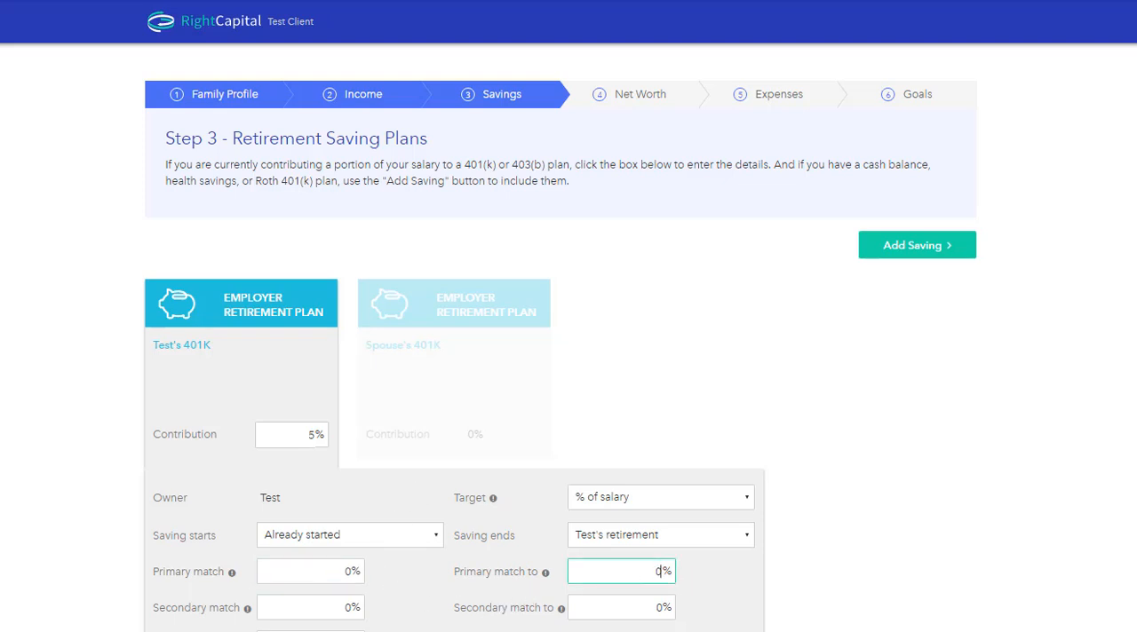
{"action": "key", "text": "Return"}
{"action": "left_click", "coordinate": [763, 585]}
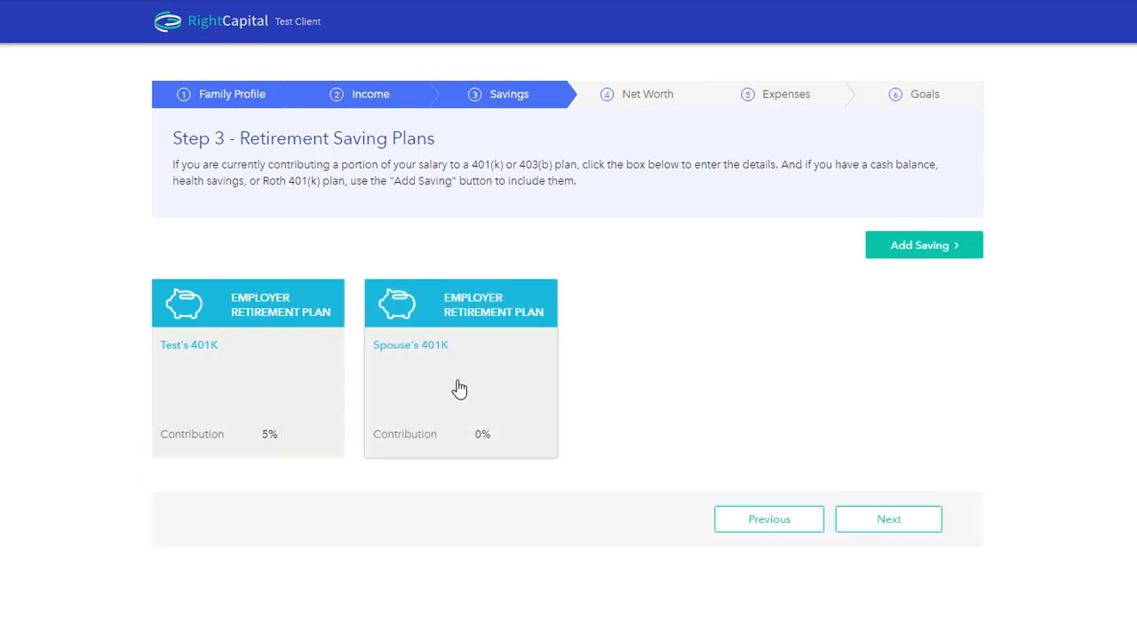
Step: Set the spouse's 401K contribution to 5% with a 50% secondary match up to 6%, and save the plan
{"action": "left_click", "coordinate": [457, 386]}
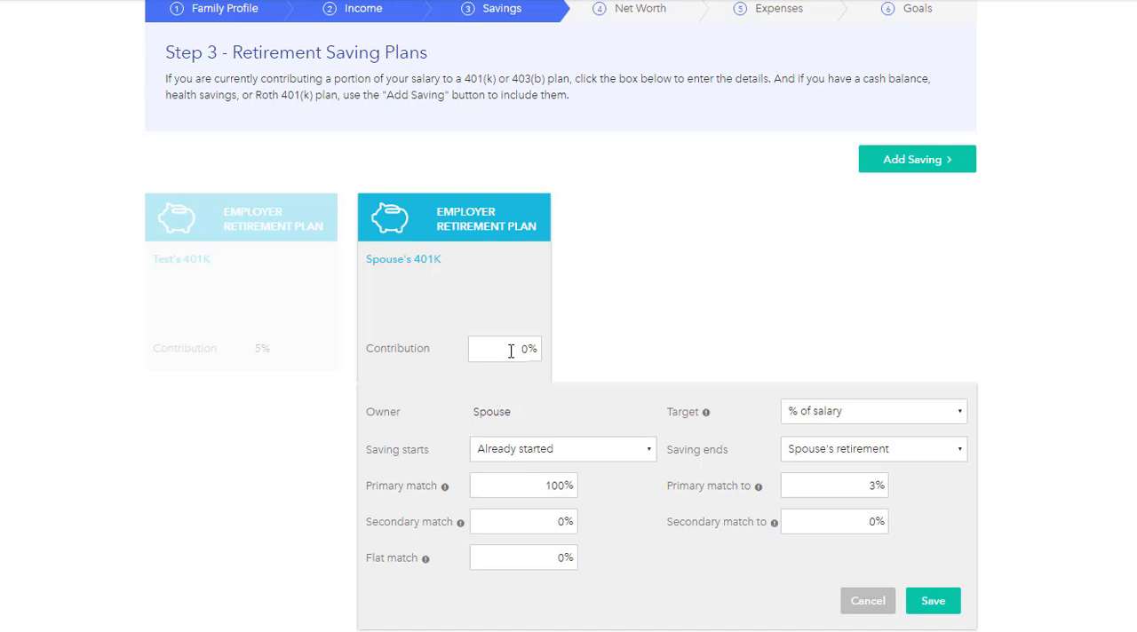
{"action": "left_click", "coordinate": [511, 351]}
{"action": "type", "text": "5"}
{"action": "key", "text": "Return"}
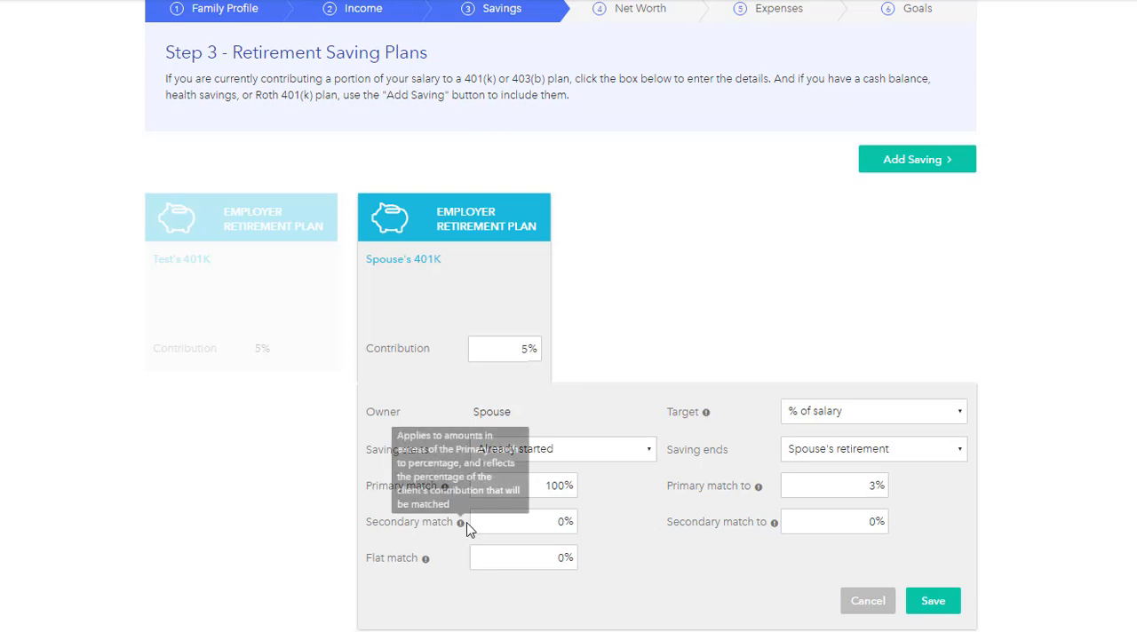
{"action": "left_click", "coordinate": [534, 524]}
{"action": "type", "text": "50"}
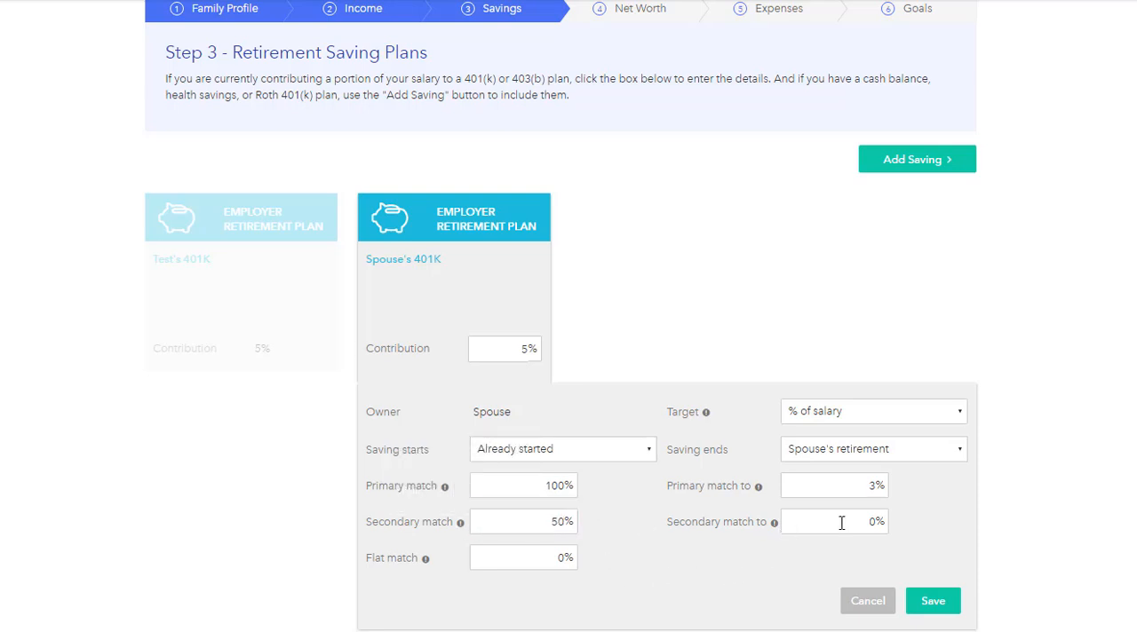
{"action": "left_click", "coordinate": [877, 527]}
{"action": "type", "text": "6"}
{"action": "left_click", "coordinate": [968, 553]}
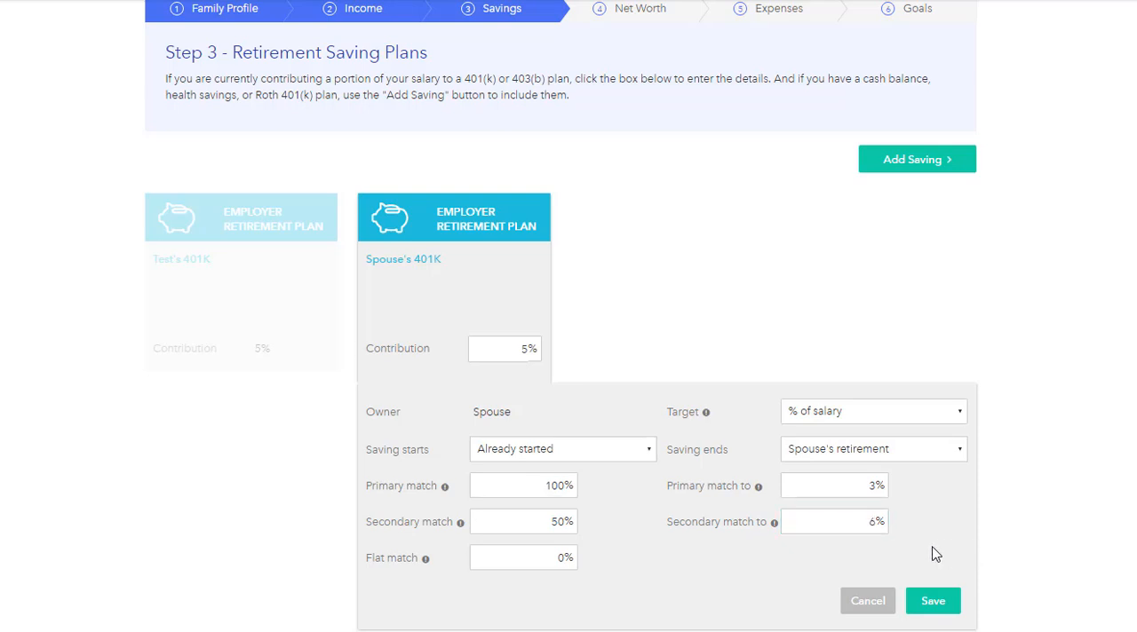
{"action": "left_click", "coordinate": [933, 608]}
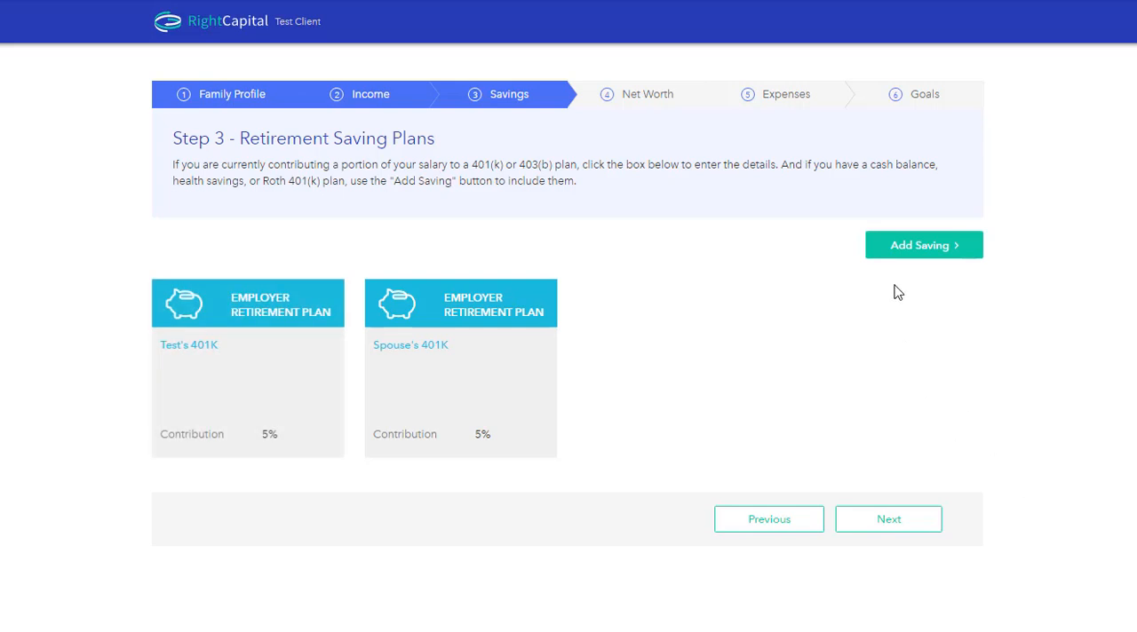
Step: Add a Traditional IRA for the client with Maximum contribution as its target, and save it
{"action": "left_click", "coordinate": [904, 248]}
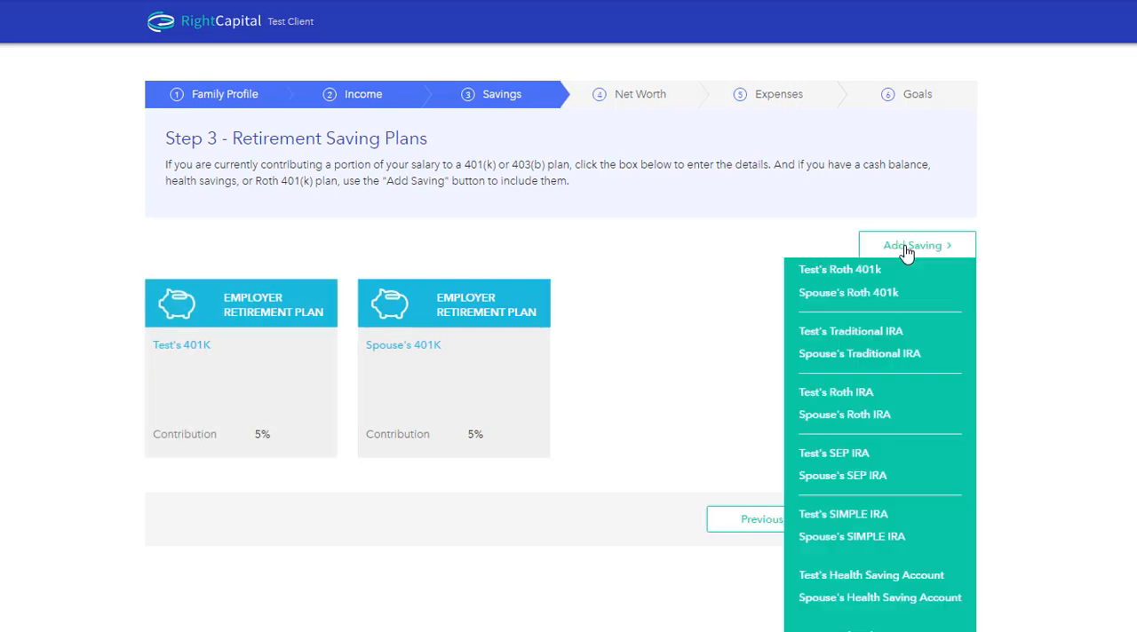
{"action": "left_click", "coordinate": [869, 331]}
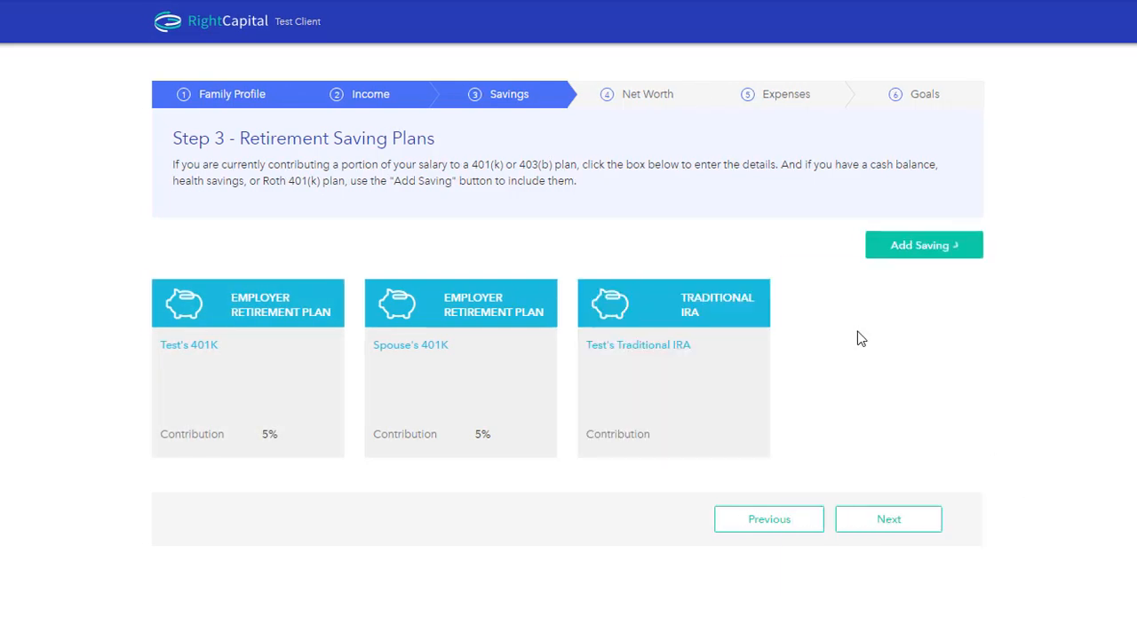
{"action": "left_click", "coordinate": [684, 497]}
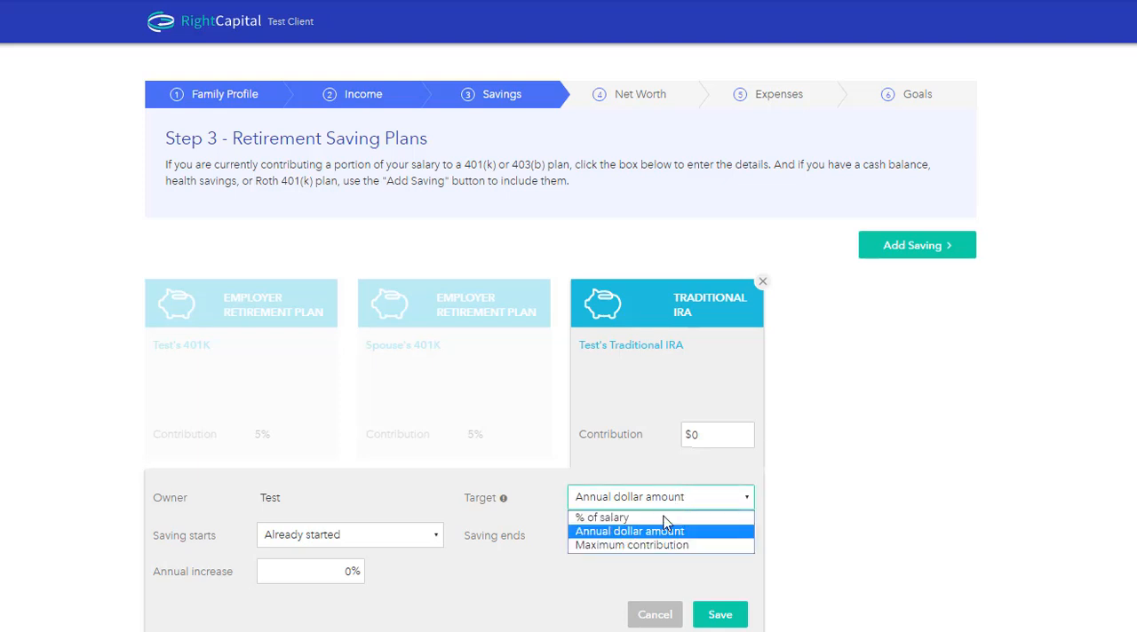
{"action": "left_click", "coordinate": [663, 544]}
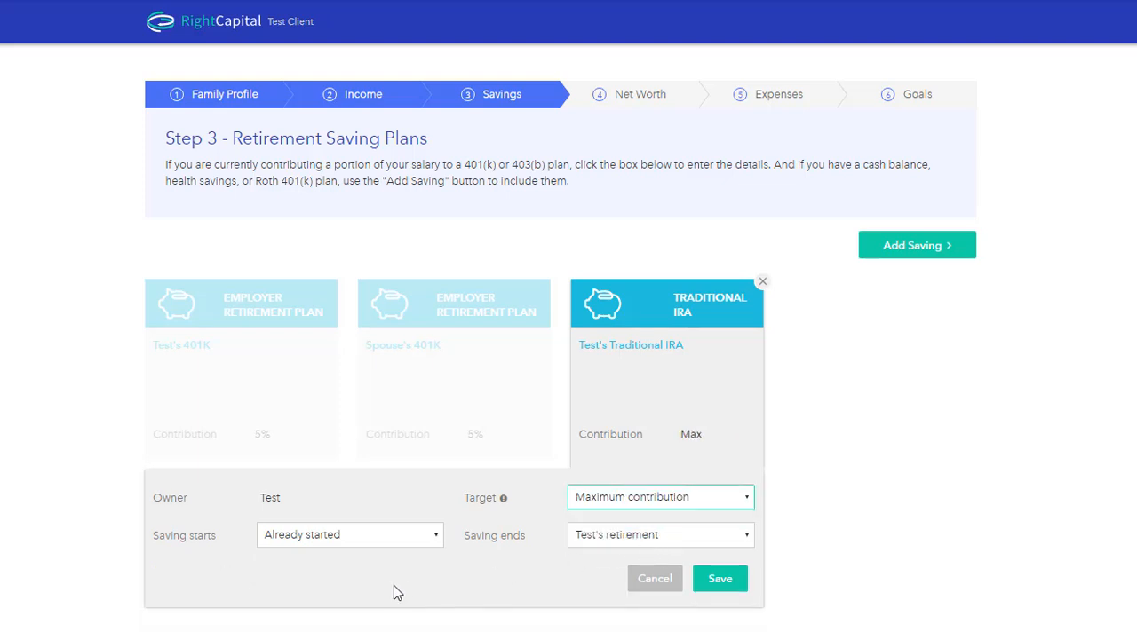
{"action": "left_click", "coordinate": [718, 588]}
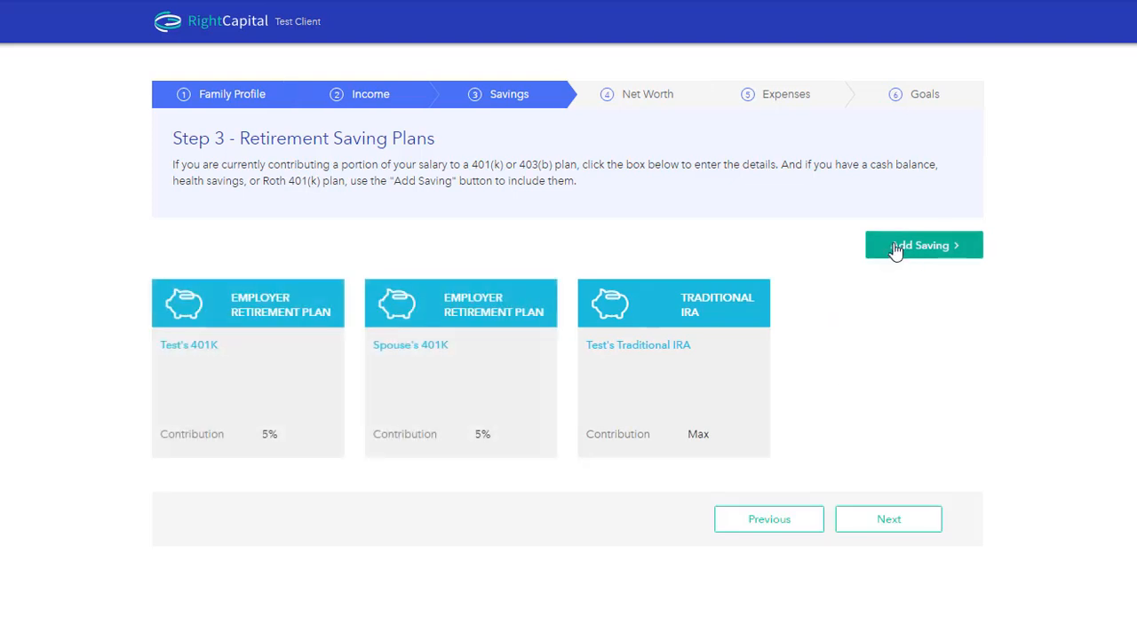
Step: Add a Traditional IRA for the spouse with Maximum contribution as its target, and save it
{"action": "left_click", "coordinate": [897, 246]}
{"action": "left_click", "coordinate": [868, 336]}
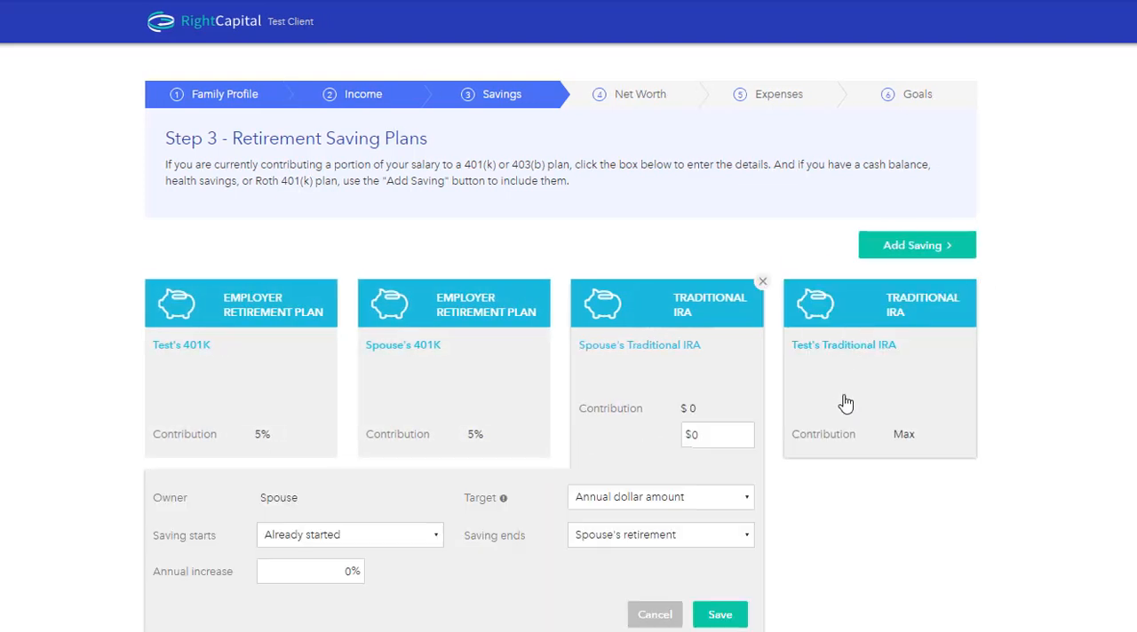
{"action": "left_click", "coordinate": [697, 500]}
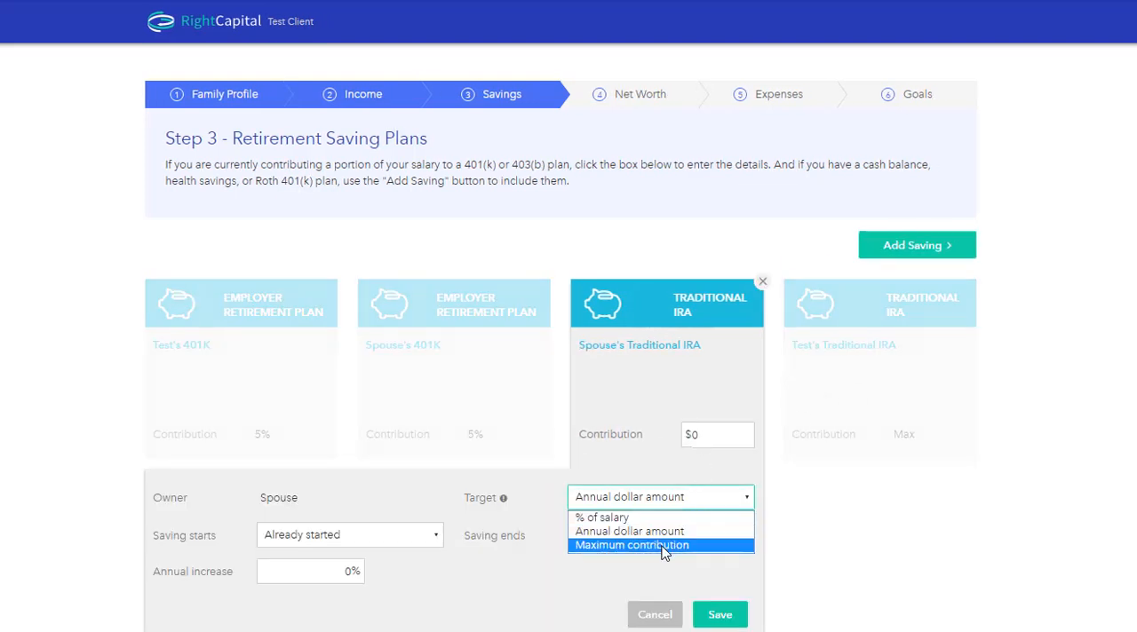
{"action": "left_click", "coordinate": [691, 542]}
{"action": "left_click", "coordinate": [719, 579]}
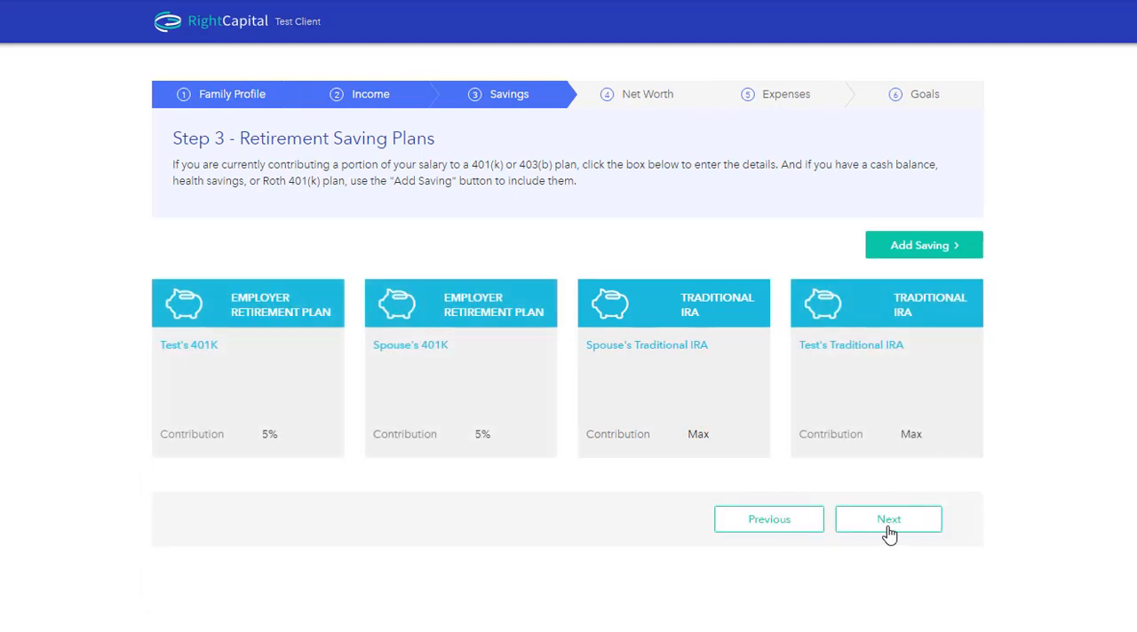
Step: Continue to the Net Worth step, add a manual investment account, and choose 401(k), 403(b) or other retirement as its account type
{"action": "left_click", "coordinate": [889, 521]}
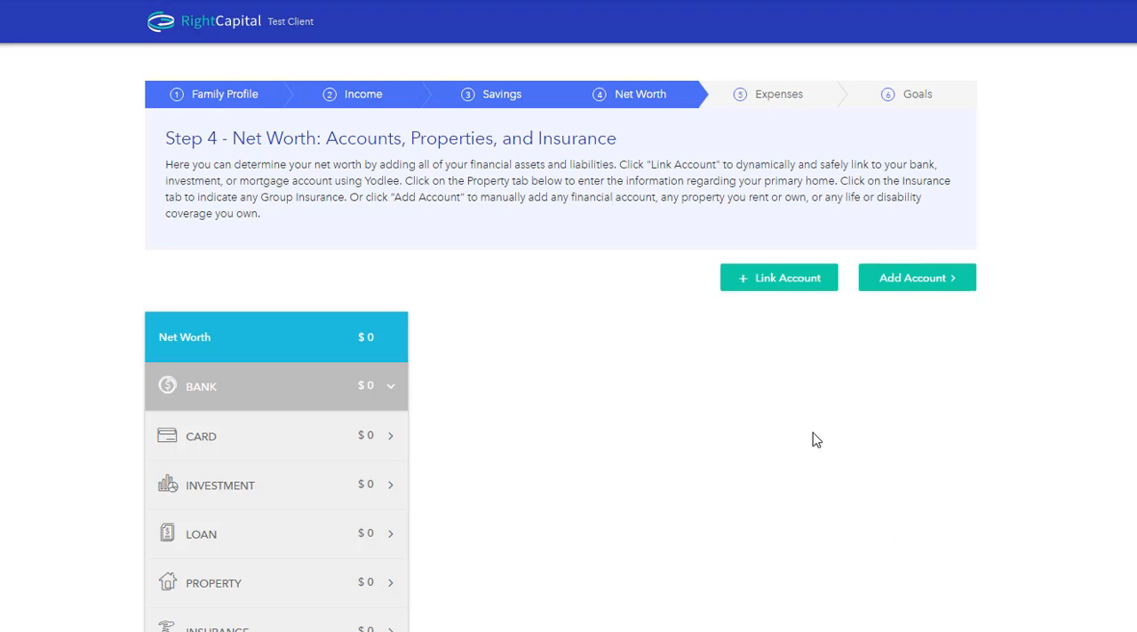
{"action": "left_click", "coordinate": [900, 288]}
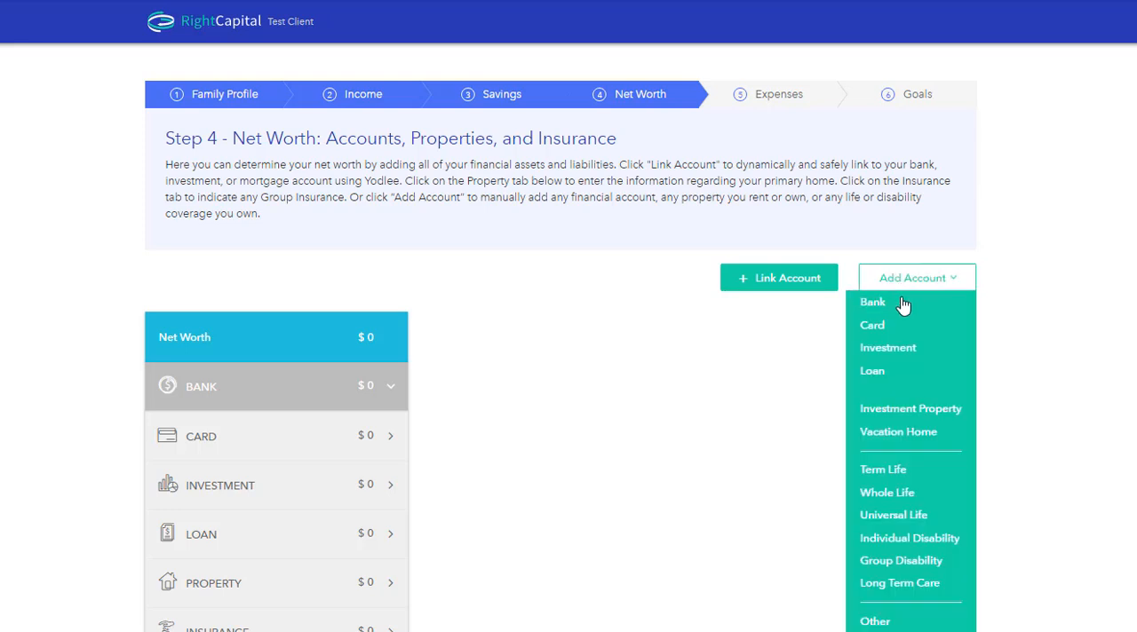
{"action": "left_click", "coordinate": [902, 348]}
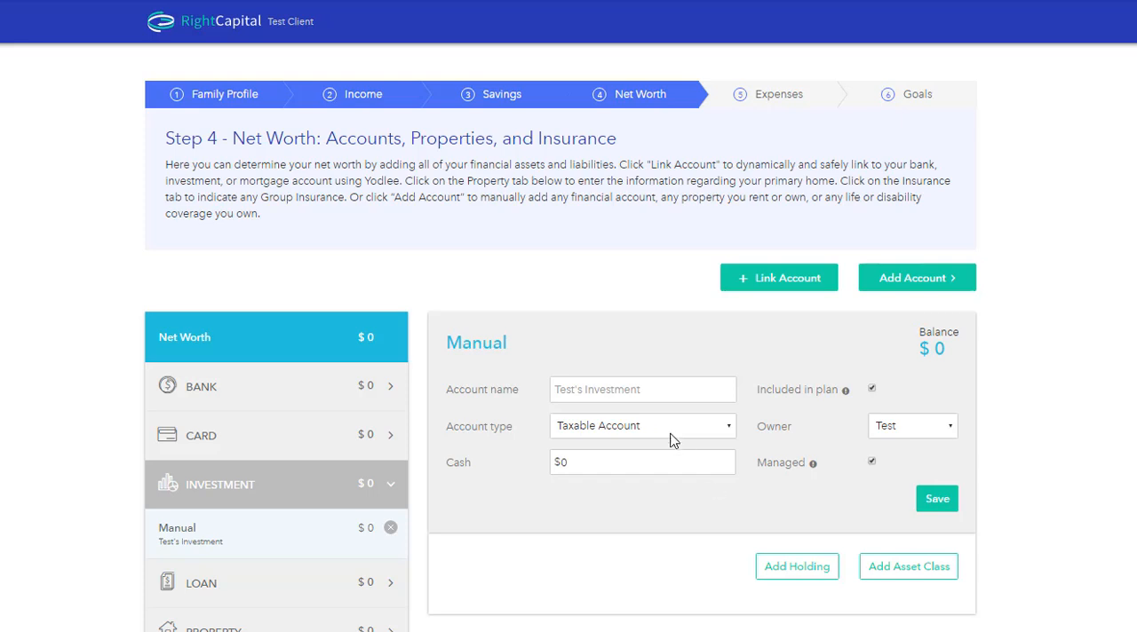
{"action": "left_click", "coordinate": [672, 435]}
{"action": "left_click", "coordinate": [634, 157]}
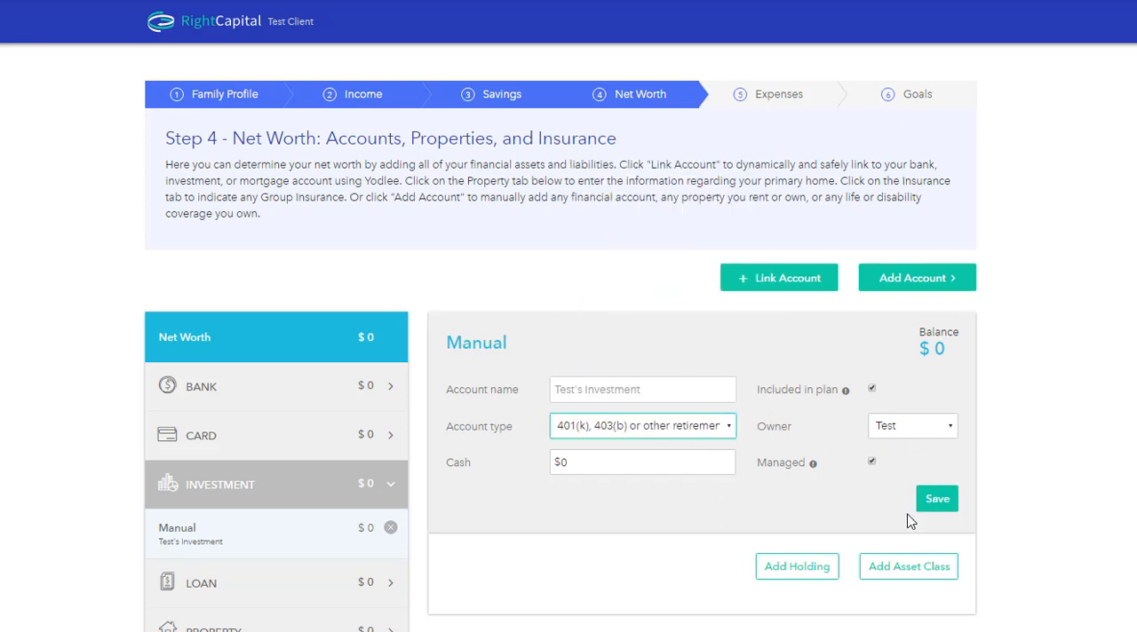
{"action": "left_click", "coordinate": [797, 570]}
{"action": "scroll", "coordinate": [622, 547], "scroll_direction": "down", "scroll_amount": 1}
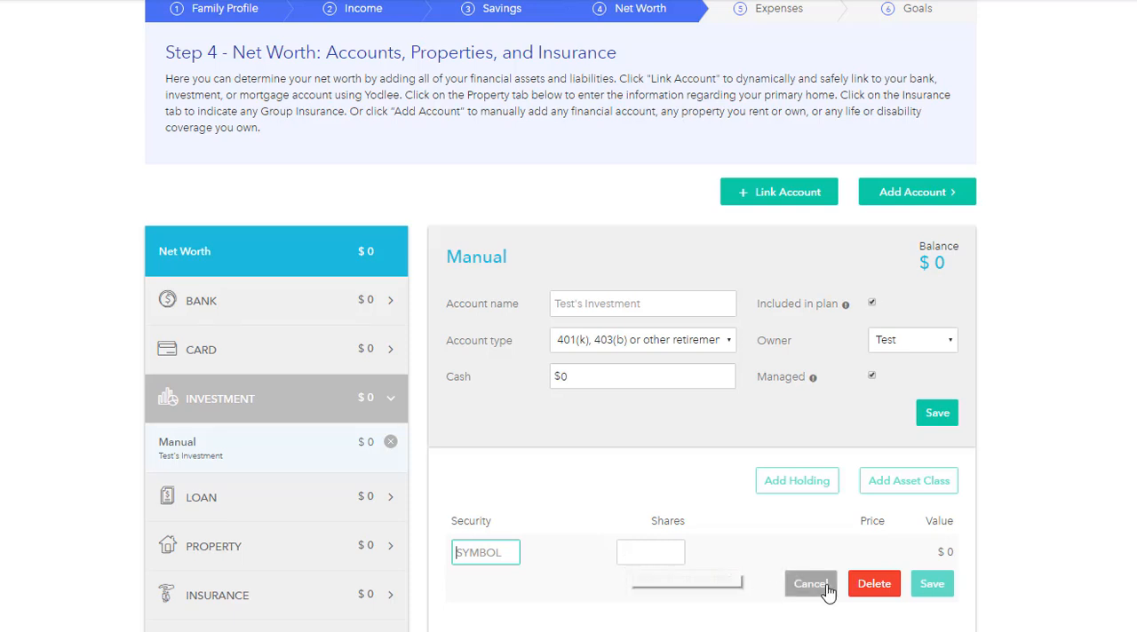
{"action": "left_click", "coordinate": [873, 586]}
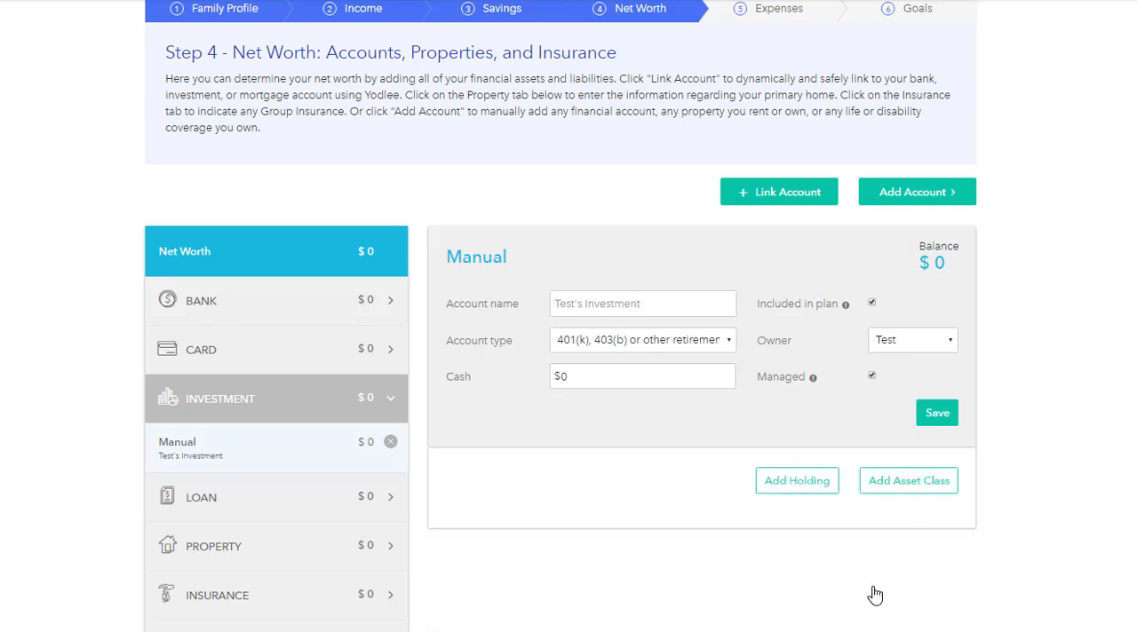
Step: Add the U.S. Equities asset class to the investment account with a value of $150,000, and save it
{"action": "left_click", "coordinate": [906, 479]}
{"action": "scroll", "coordinate": [920, 480], "scroll_direction": "down", "scroll_amount": 1}
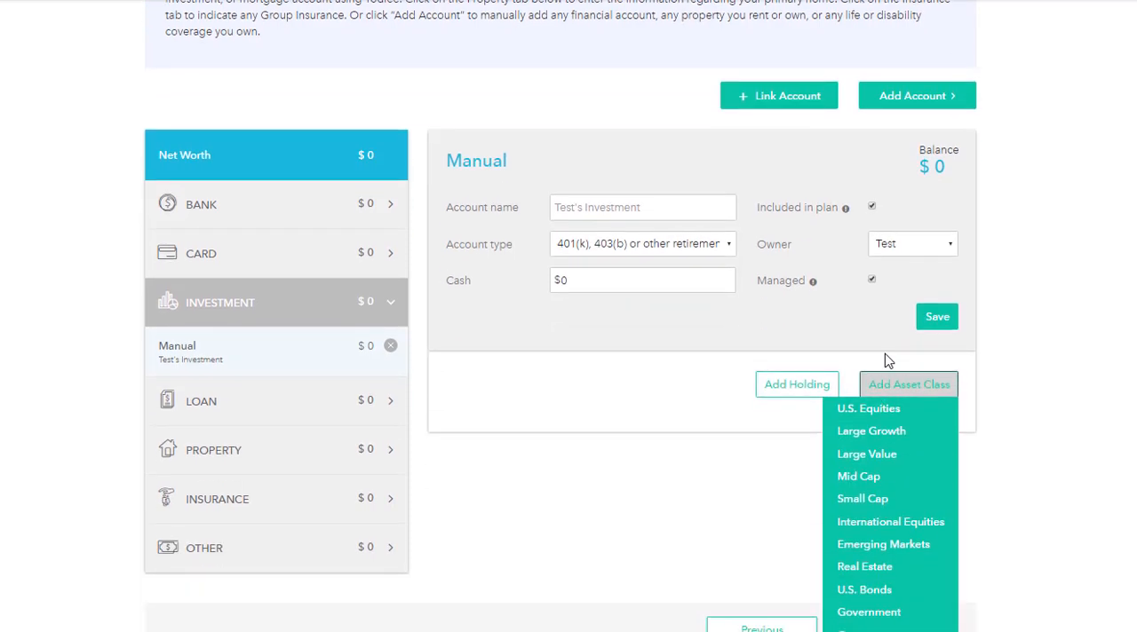
{"action": "left_click", "coordinate": [892, 409]}
{"action": "type", "text": "150"}
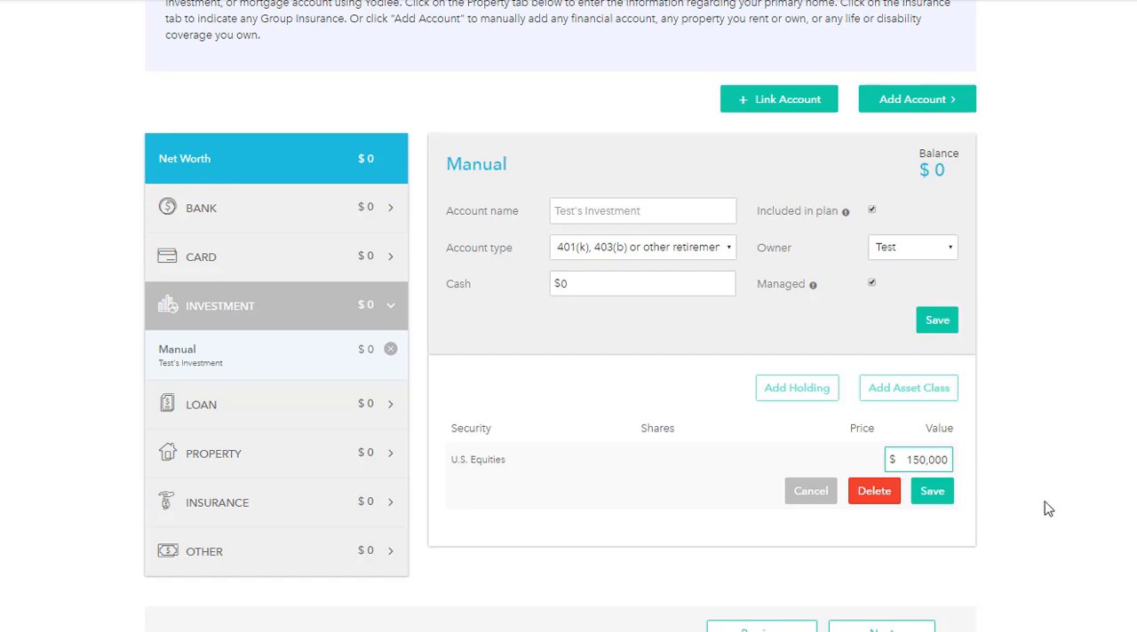
{"action": "left_click", "coordinate": [932, 491]}
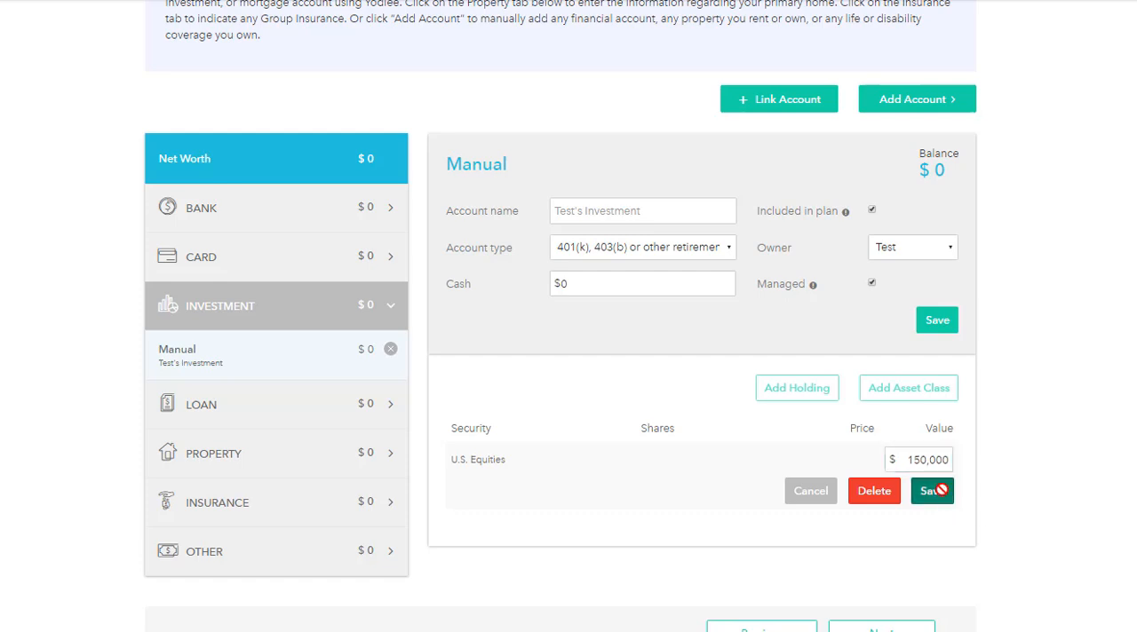
Step: Add the U.S. Bonds asset class to the investment account with a value of $100,000, and save it
{"action": "left_click", "coordinate": [898, 391]}
{"action": "left_click", "coordinate": [882, 570]}
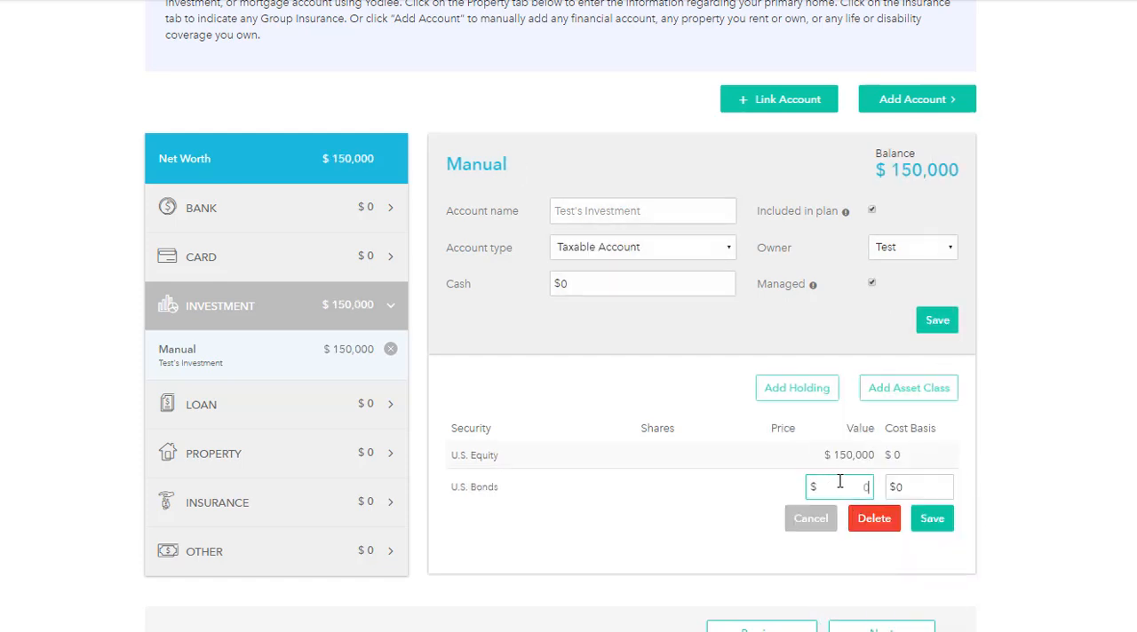
{"action": "type", "text": "100,000"}
{"action": "left_click", "coordinate": [933, 519]}
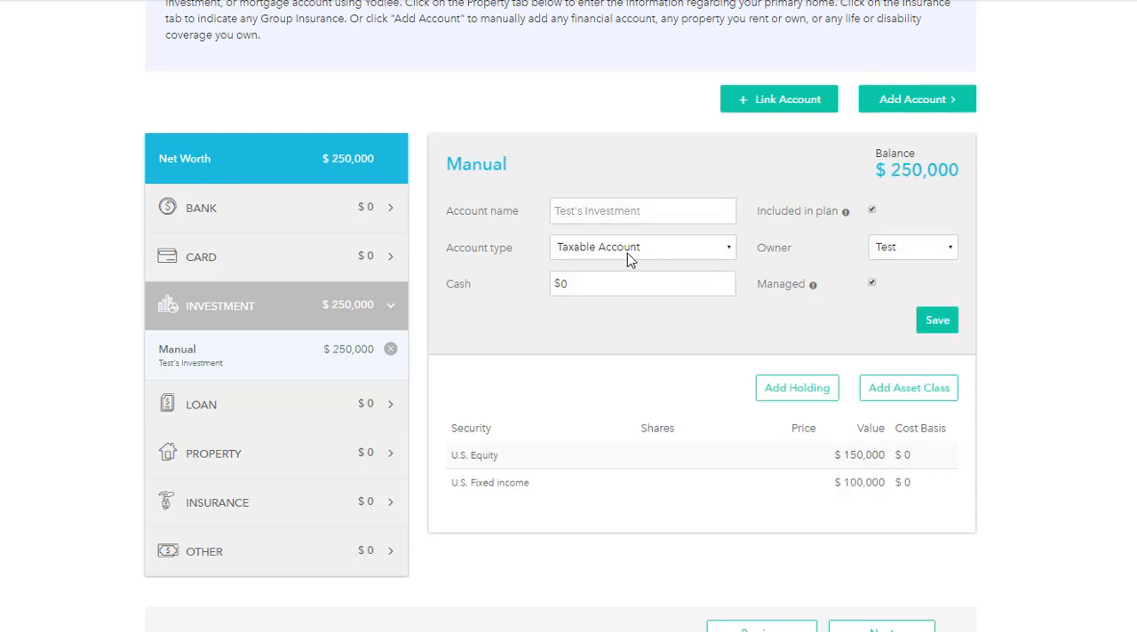
Step: Set the investment account's type to 401(k), 403(b) or other retirement, and save the account
{"action": "left_click", "coordinate": [629, 255]}
{"action": "left_click", "coordinate": [622, 280]}
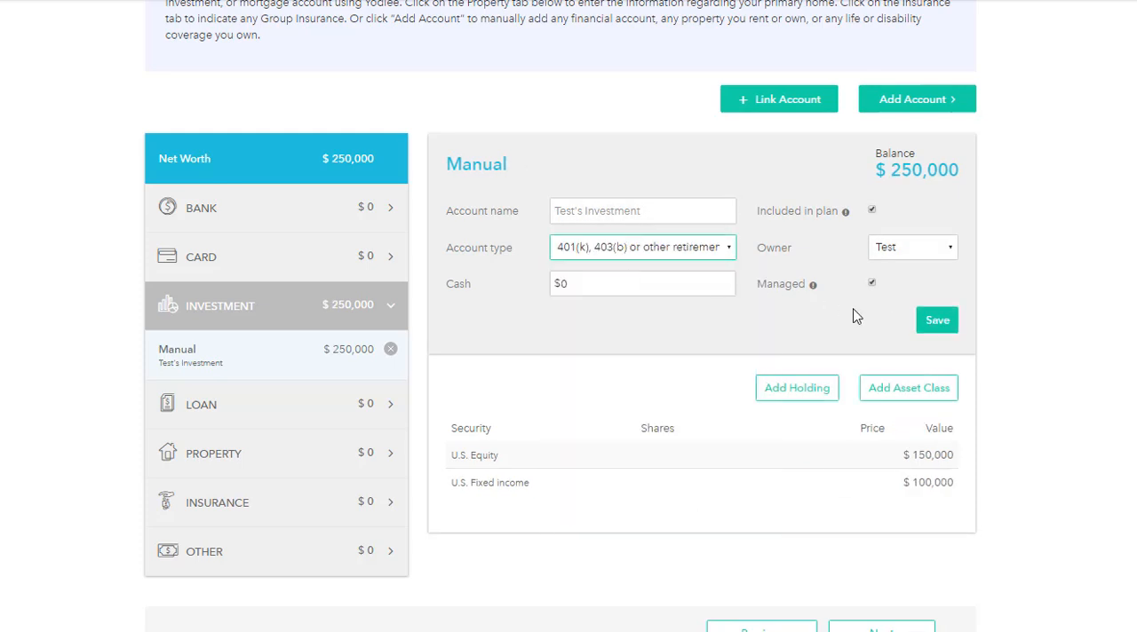
{"action": "left_click", "coordinate": [934, 321]}
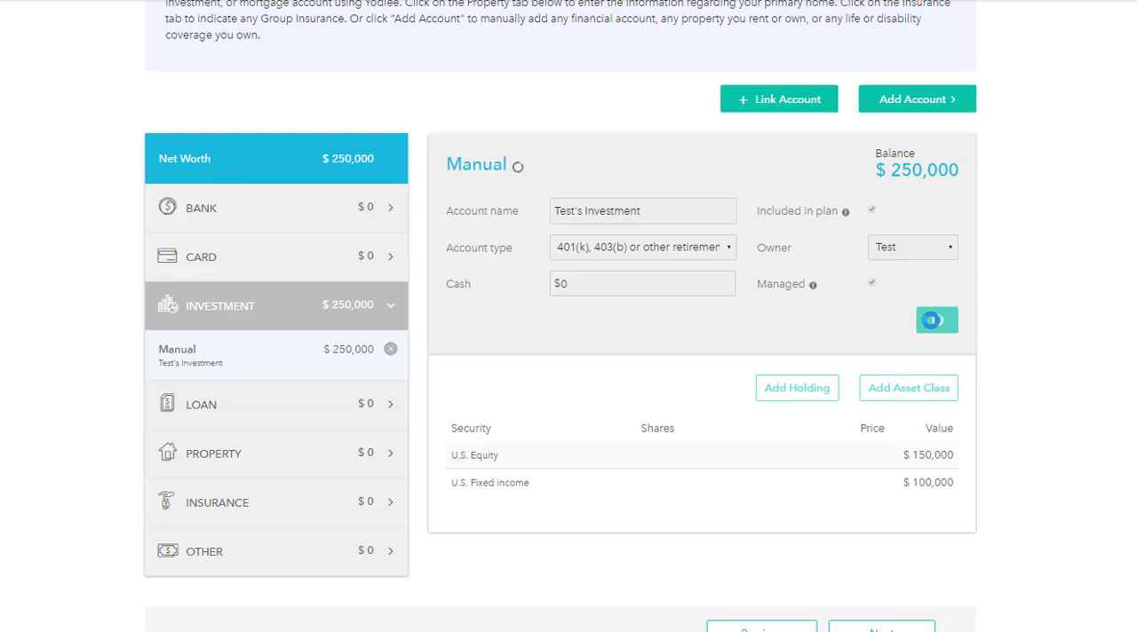
Step: Mark the primary home property as owned, with a purchase price of $250,000 and a current value of $300,000
{"action": "left_click", "coordinate": [260, 464]}
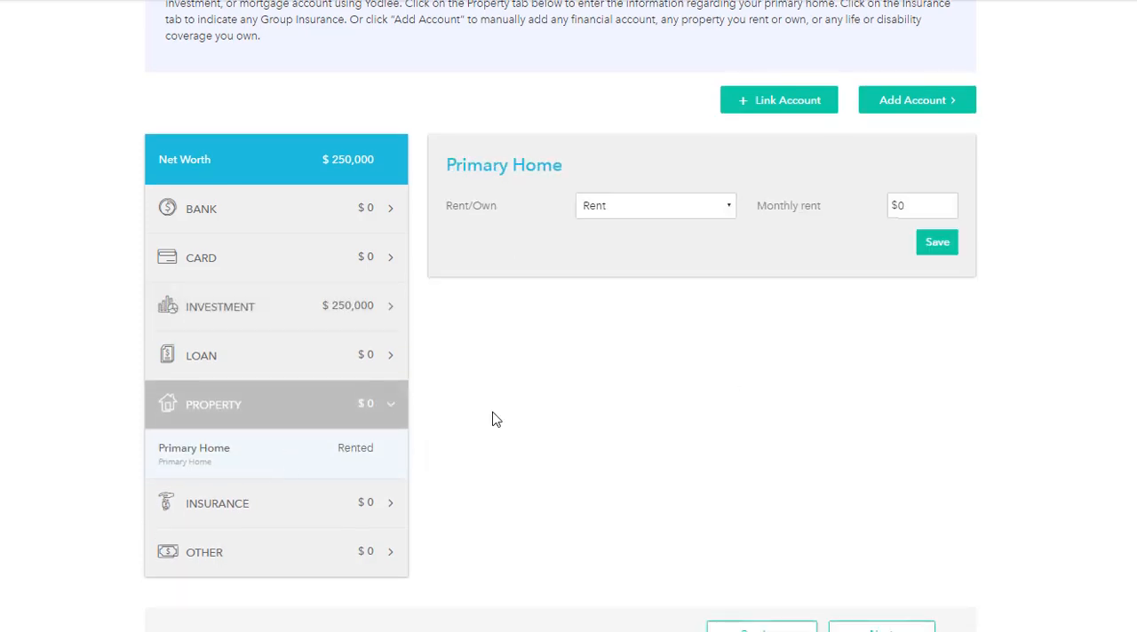
{"action": "left_click", "coordinate": [715, 211]}
{"action": "left_click", "coordinate": [680, 243]}
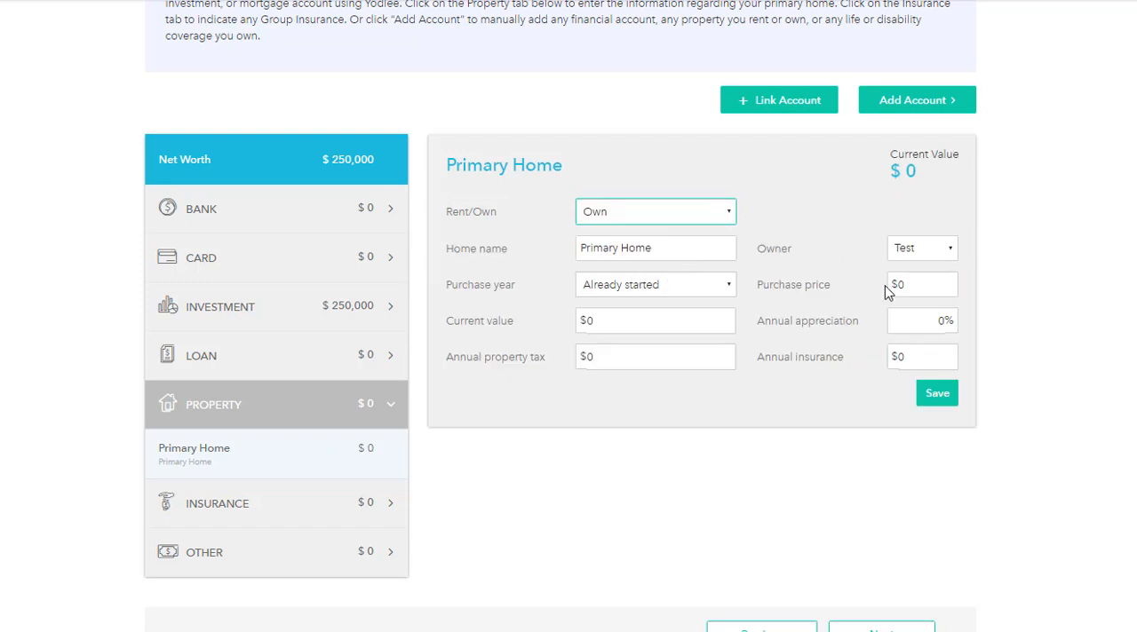
{"action": "left_click_drag", "start_coordinate": [916, 284], "coordinate": [885, 293]}
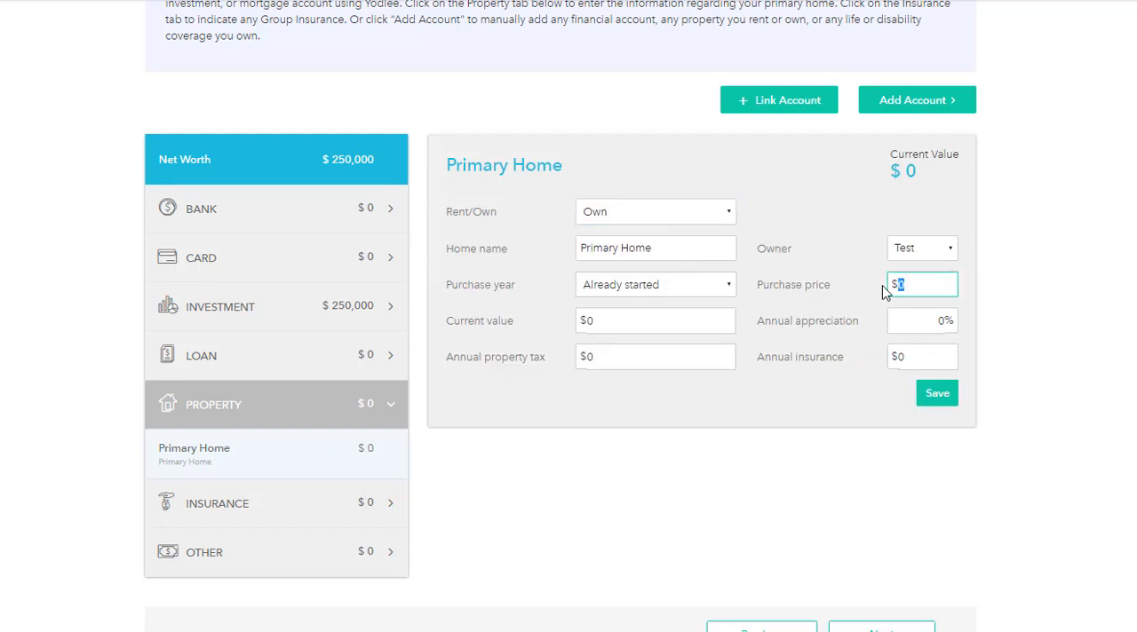
{"action": "type", "text": "250,000"}
{"action": "left_click_drag", "start_coordinate": [630, 321], "coordinate": [524, 326]}
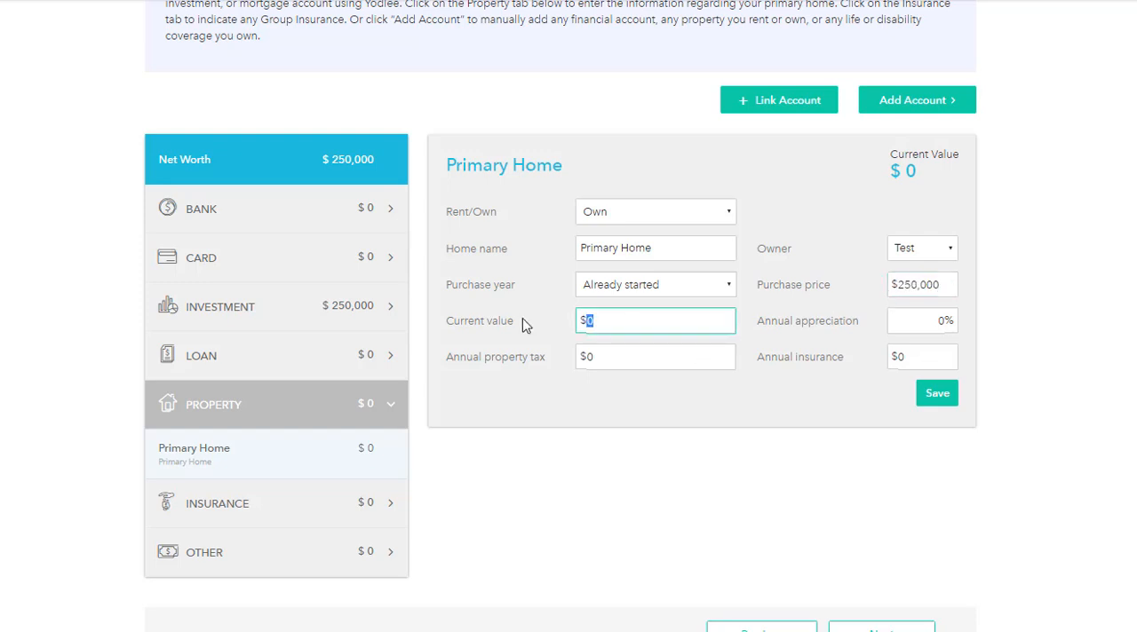
{"action": "type", "text": "300000"}
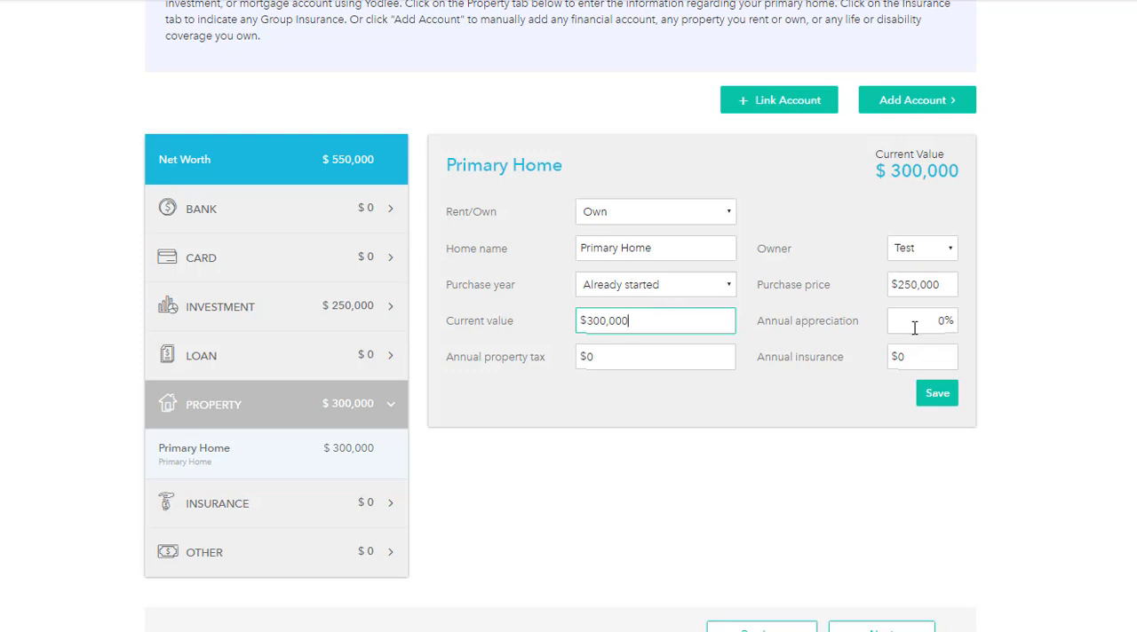
Step: Set the primary home's annual appreciation to 3%, annual property tax to $1,100 and annual insurance to $800, and save it
{"action": "left_click", "coordinate": [939, 326]}
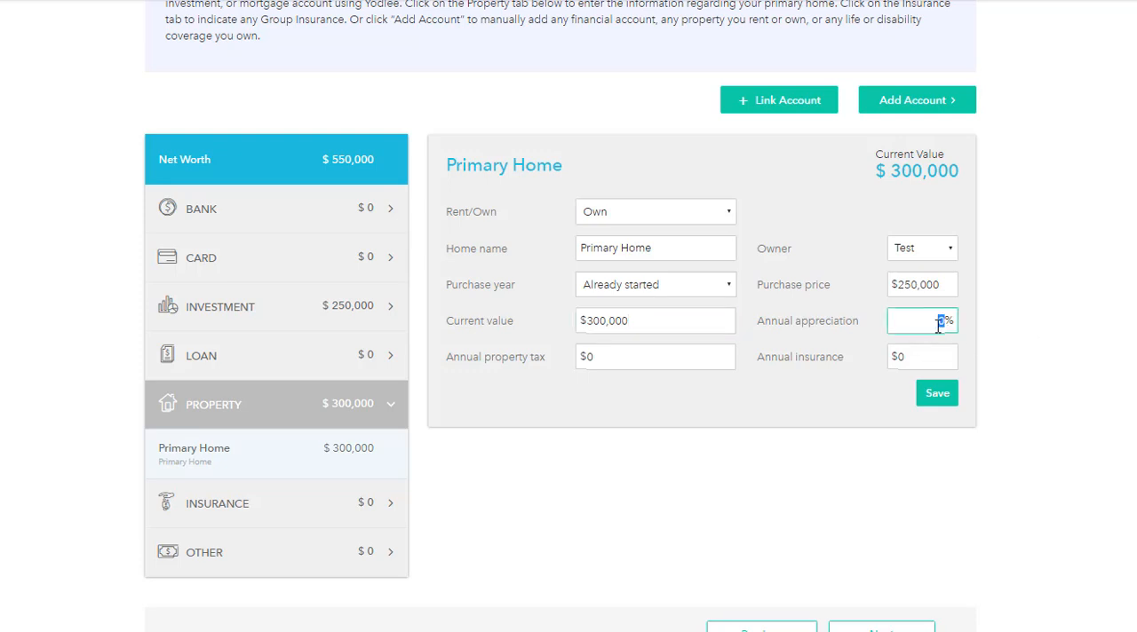
{"action": "type", "text": "3"}
{"action": "left_click_drag", "start_coordinate": [613, 355], "coordinate": [565, 356]}
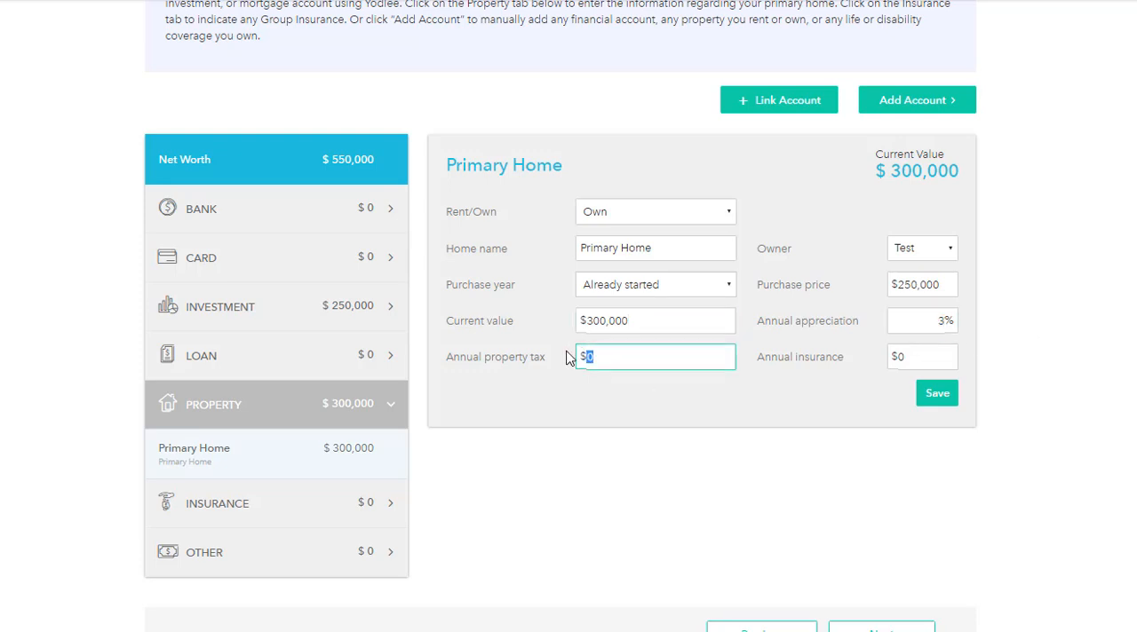
{"action": "key", "text": "Tab"}
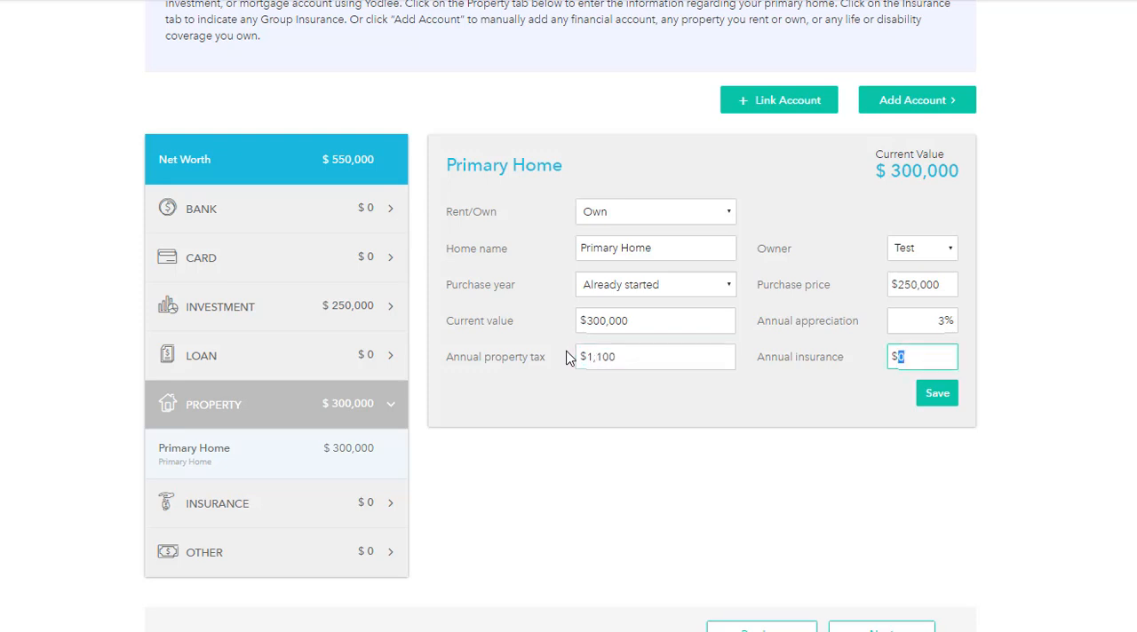
{"action": "type", "text": "800"}
{"action": "left_click", "coordinate": [938, 393]}
Step: Add a manual mortgage loan with original amount $200,000, interest rate 3.75%, origination year 2011 and loan term 30
{"action": "left_click", "coordinate": [920, 102]}
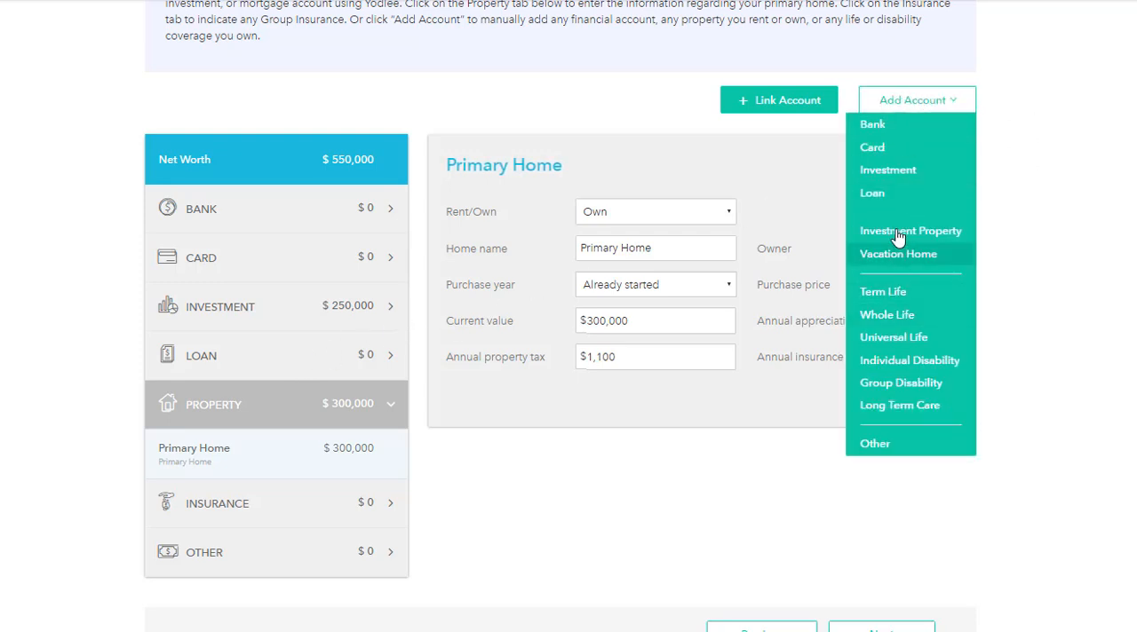
{"action": "left_click", "coordinate": [884, 197]}
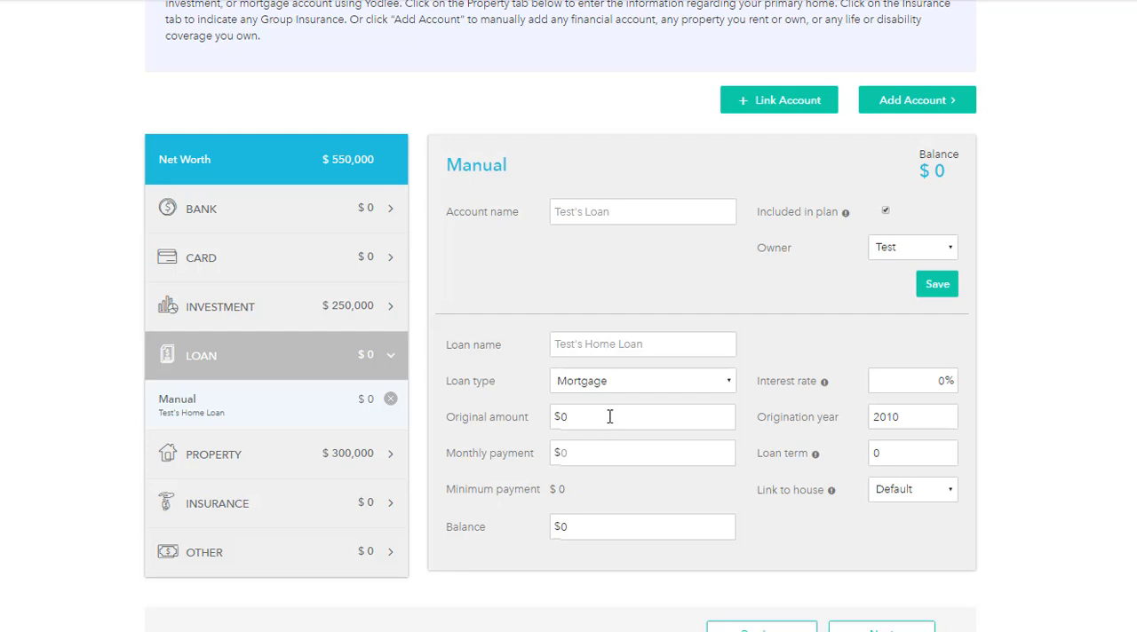
{"action": "left_click", "coordinate": [685, 419]}
{"action": "type", "text": "20,000"}
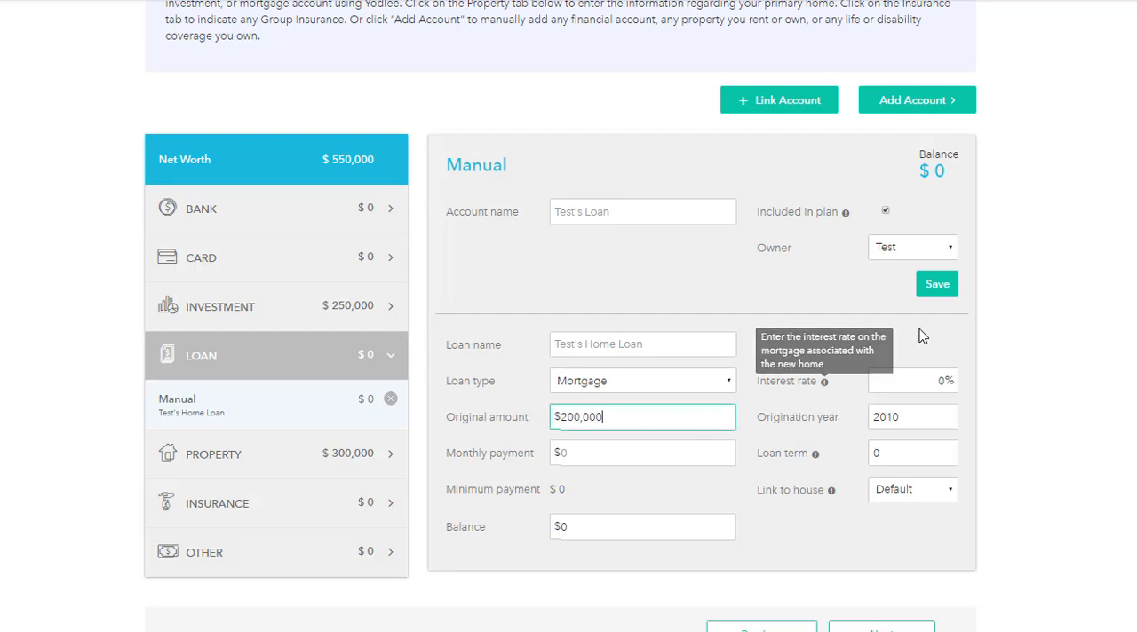
{"action": "left_click", "coordinate": [919, 380]}
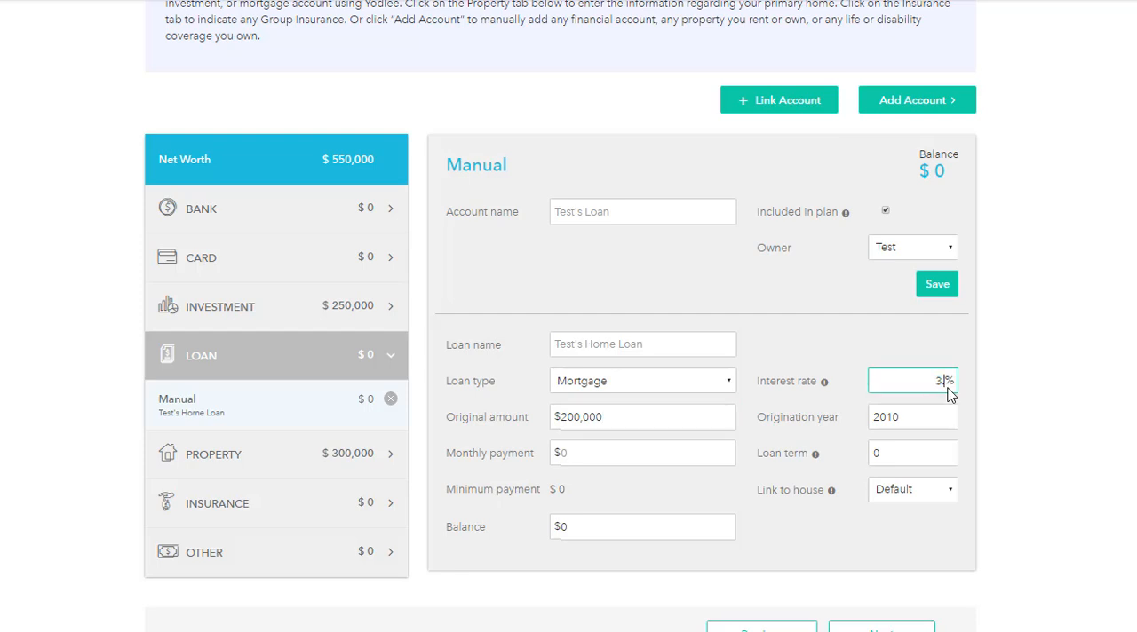
{"action": "left_click", "coordinate": [912, 421]}
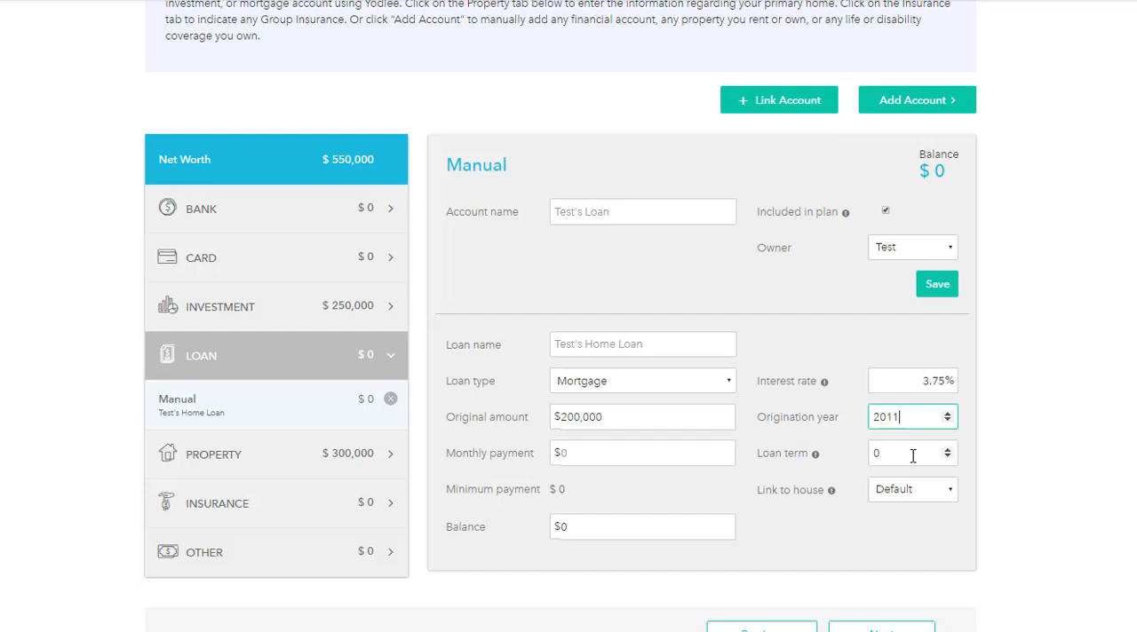
{"action": "left_click", "coordinate": [911, 455]}
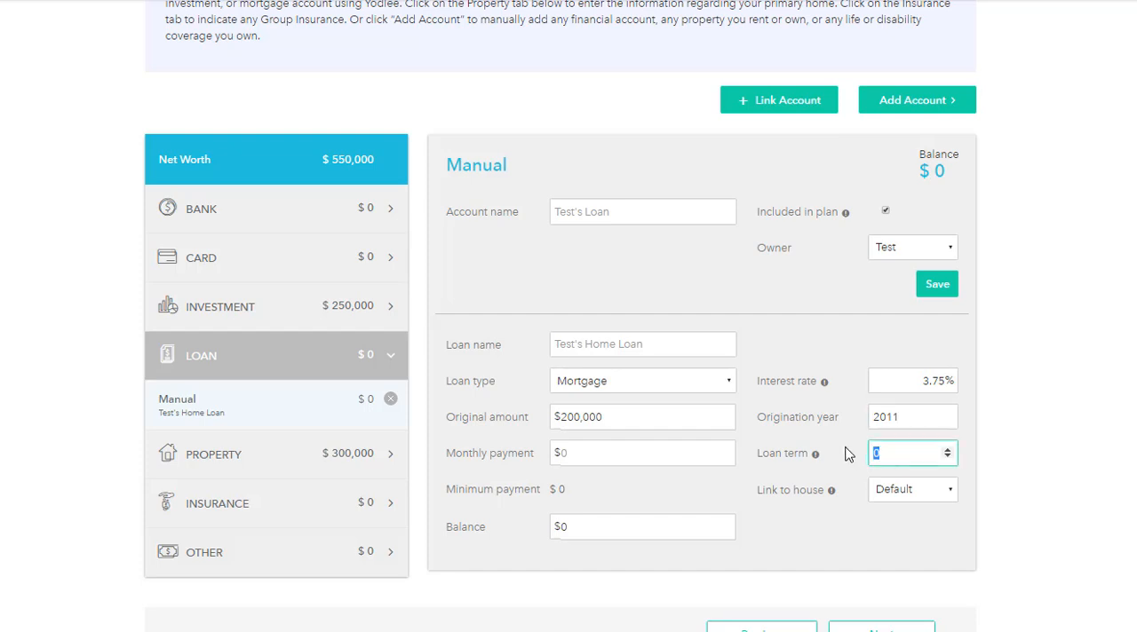
Step: Link the mortgage to the primary home, set its balance to $150,000, and save the loan
{"action": "left_click", "coordinate": [920, 492]}
{"action": "left_click", "coordinate": [885, 525]}
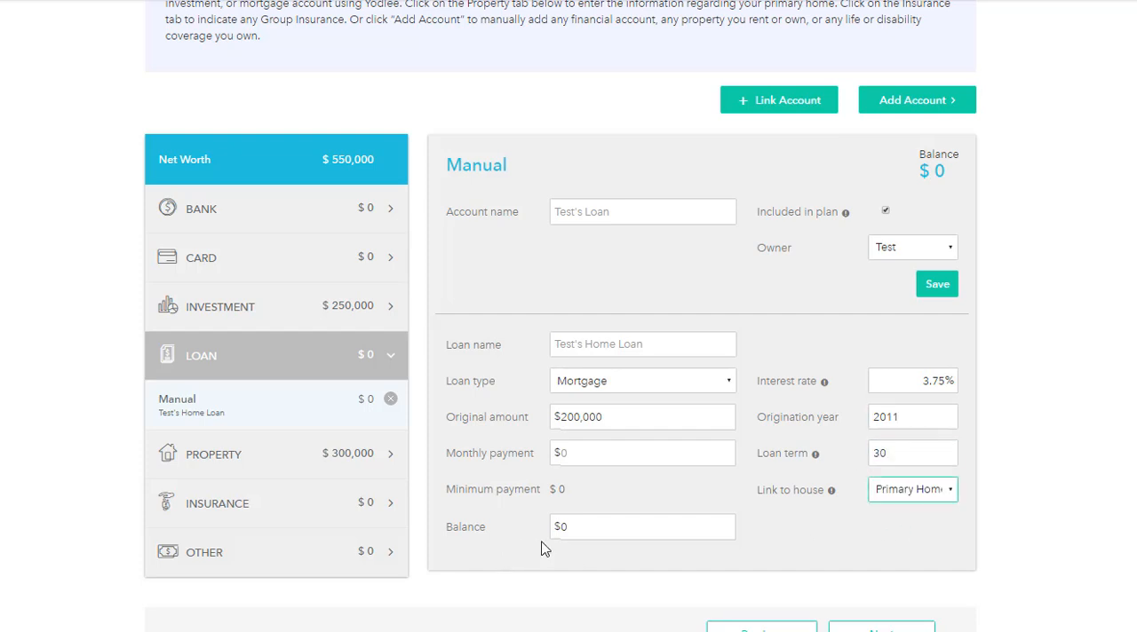
{"action": "left_click", "coordinate": [587, 528]}
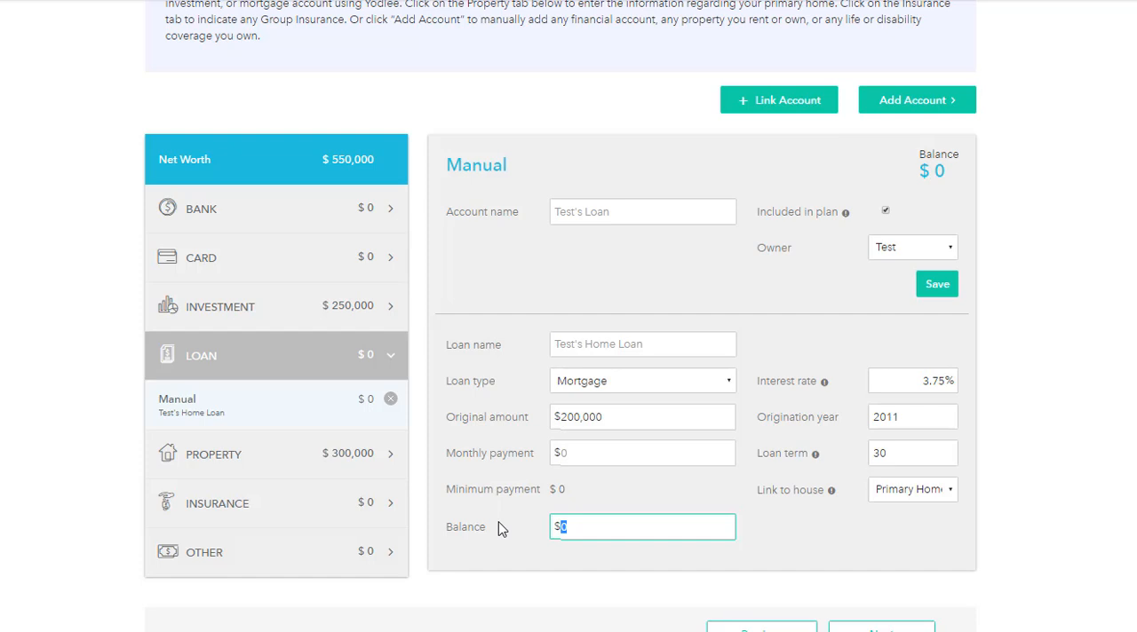
{"action": "type", "text": "150,000"}
{"action": "left_click", "coordinate": [941, 290]}
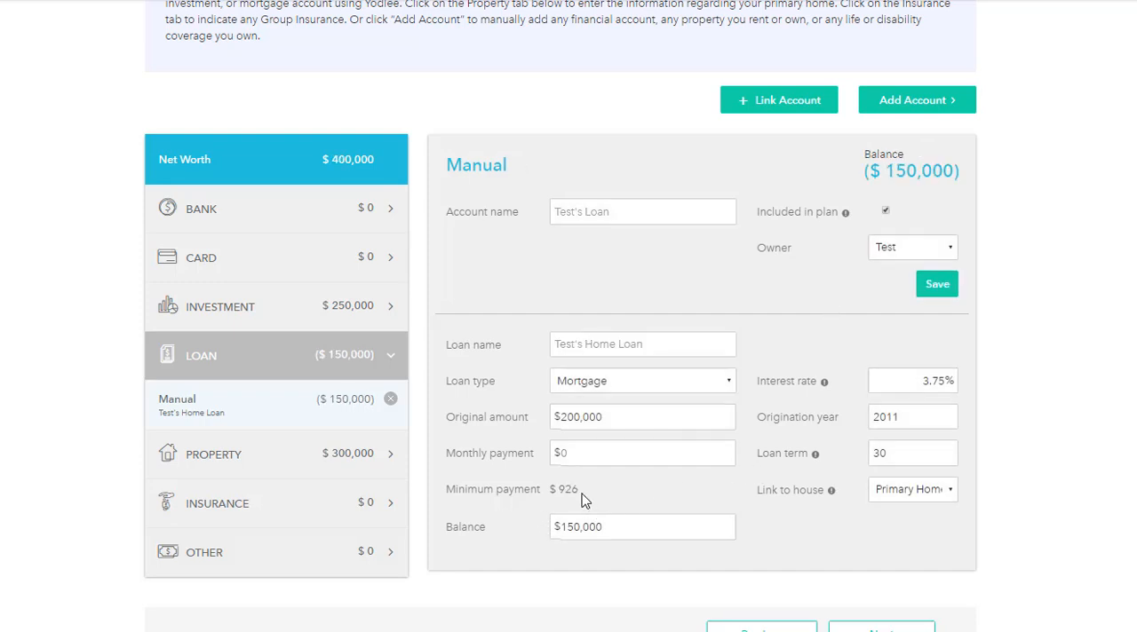
Step: Set the mortgage's monthly payment to $1,000 and save the loan
{"action": "left_click", "coordinate": [559, 452]}
{"action": "type", "text": "000"}
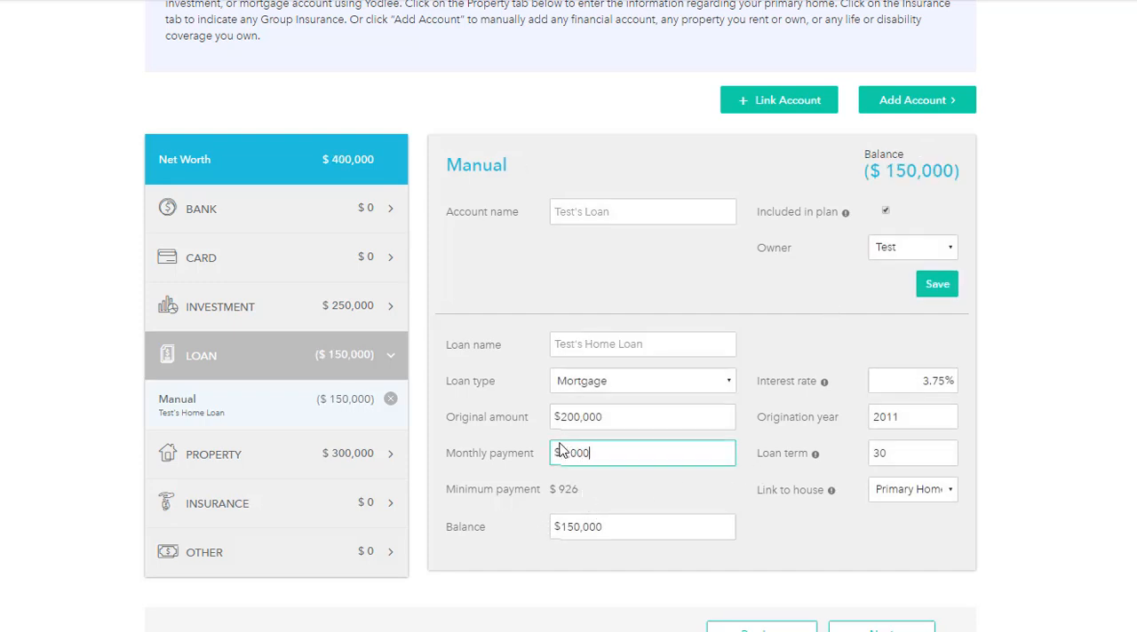
{"action": "left_click", "coordinate": [936, 291]}
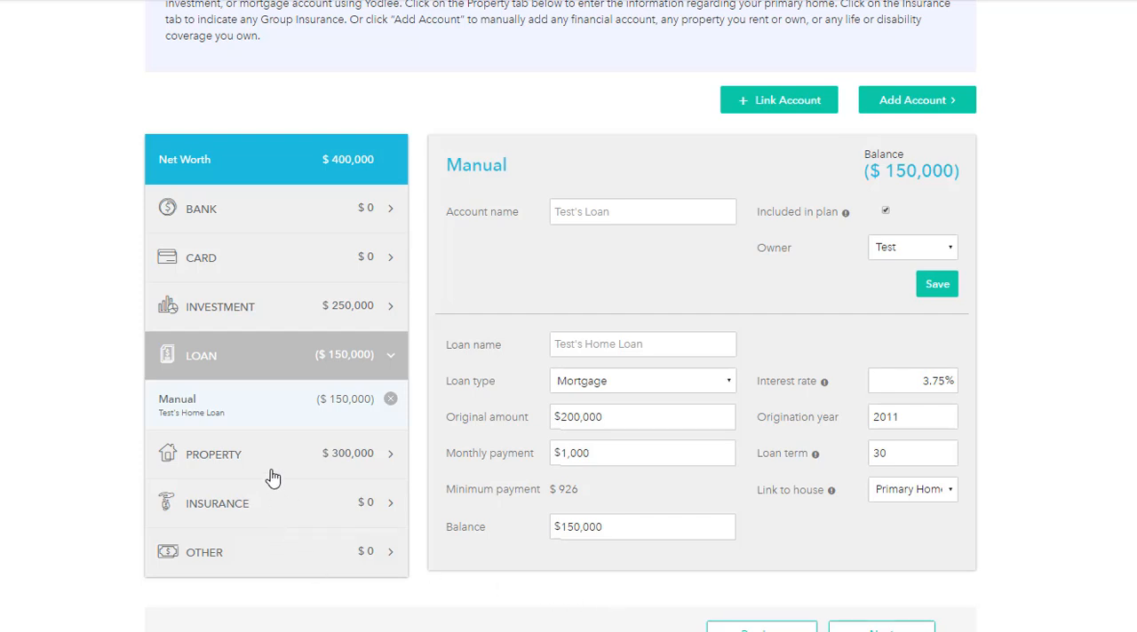
Step: Set the death benefit of the client's Group Life insurance to $250,000 and save the policy
{"action": "left_click", "coordinate": [275, 502]}
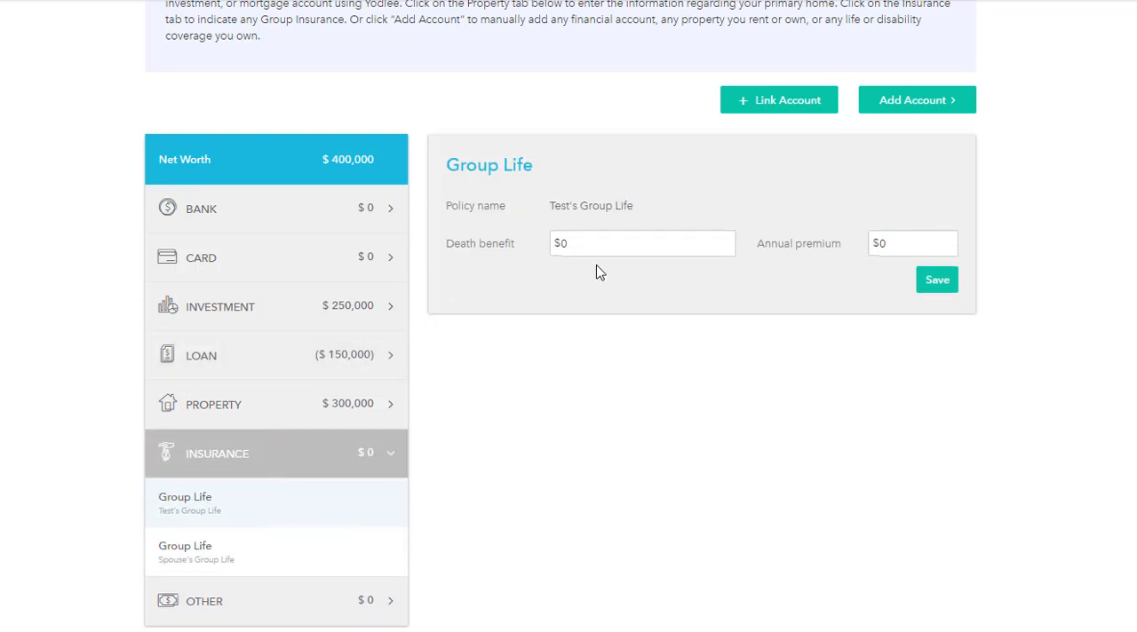
{"action": "left_click_drag", "start_coordinate": [590, 240], "coordinate": [546, 241]}
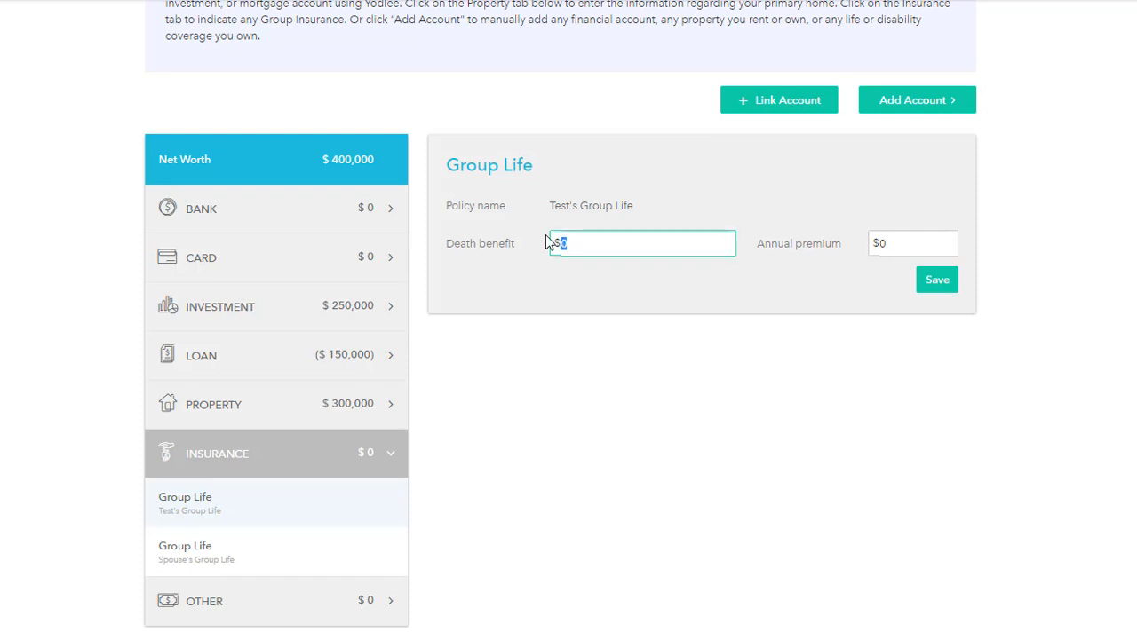
{"action": "type", "text": "250,000"}
{"action": "key", "text": "Tab"}
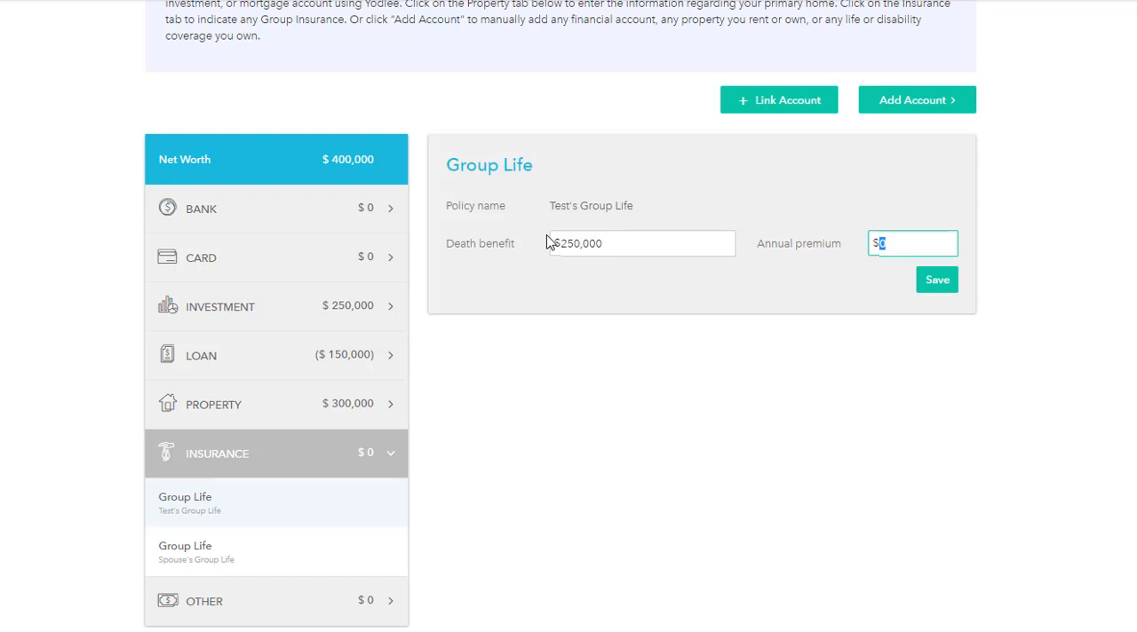
{"action": "left_click", "coordinate": [947, 283]}
Step: Add a Term Life policy with a death benefit of $75,000 and the spouse as owner
{"action": "left_click", "coordinate": [929, 105]}
{"action": "left_click", "coordinate": [866, 299]}
{"action": "left_click", "coordinate": [596, 242]}
{"action": "type", "text": "75,000"}
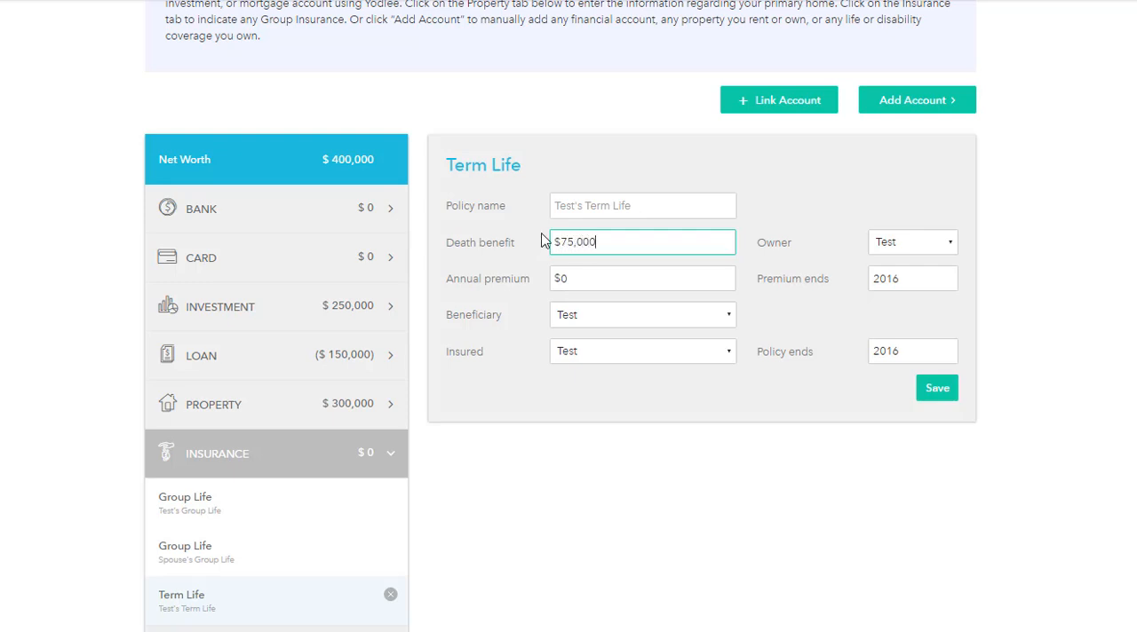
{"action": "key", "text": "Tab"}
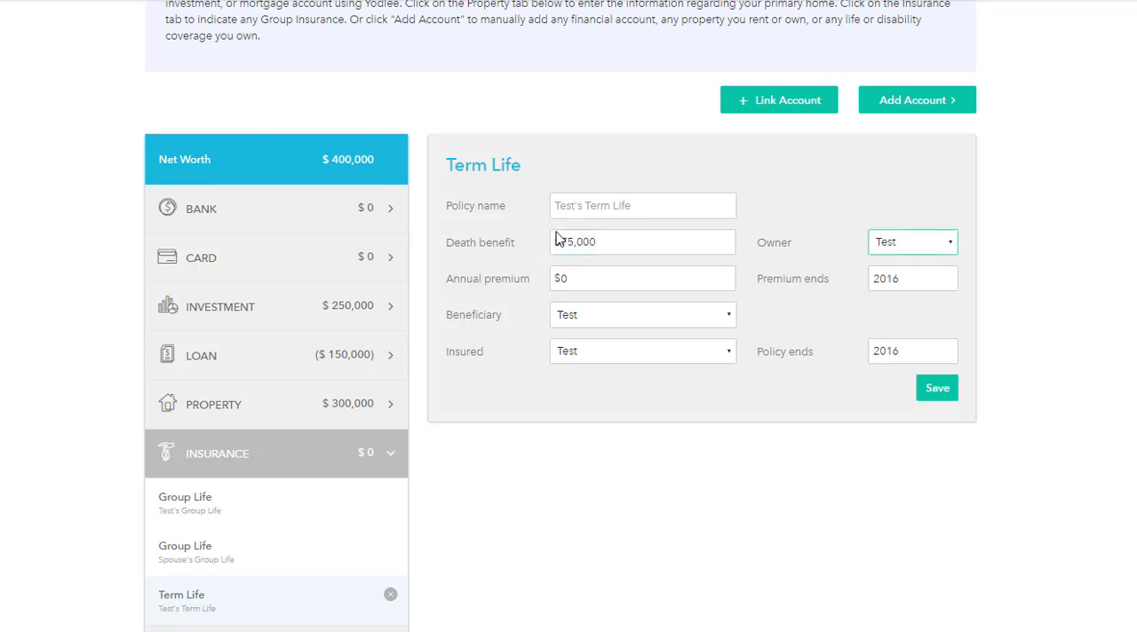
{"action": "left_click", "coordinate": [899, 247]}
{"action": "left_click", "coordinate": [910, 296]}
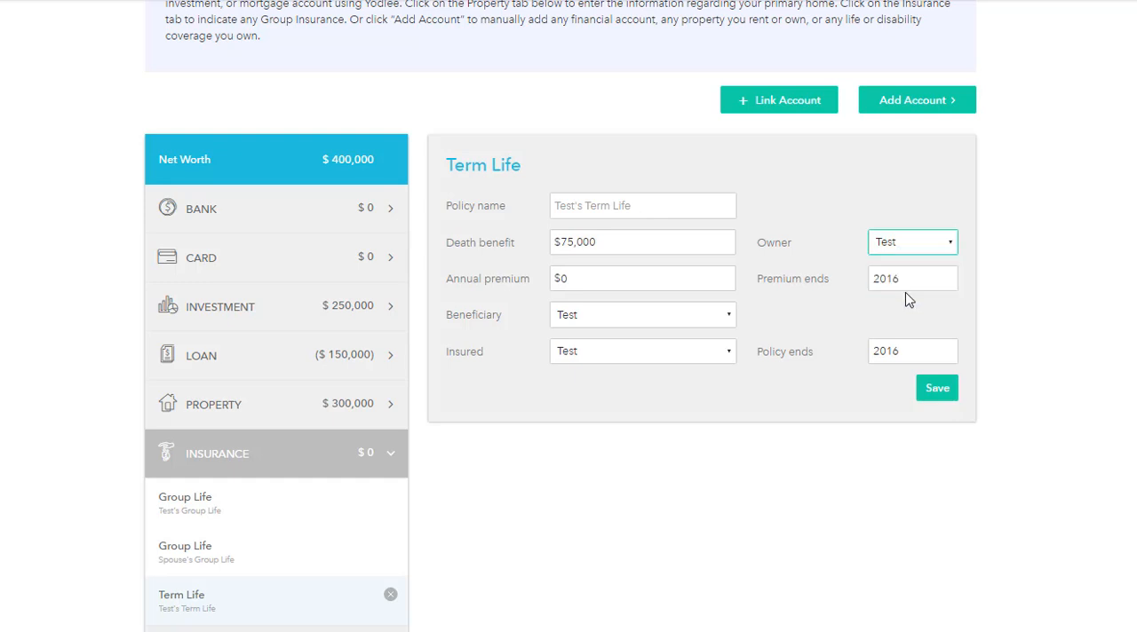
Step: Set the Term Life policy's annual premium to $1,250 and both the premium end and policy end years to 2030, and save it
{"action": "left_click", "coordinate": [602, 278]}
{"action": "type", "text": "1,250"}
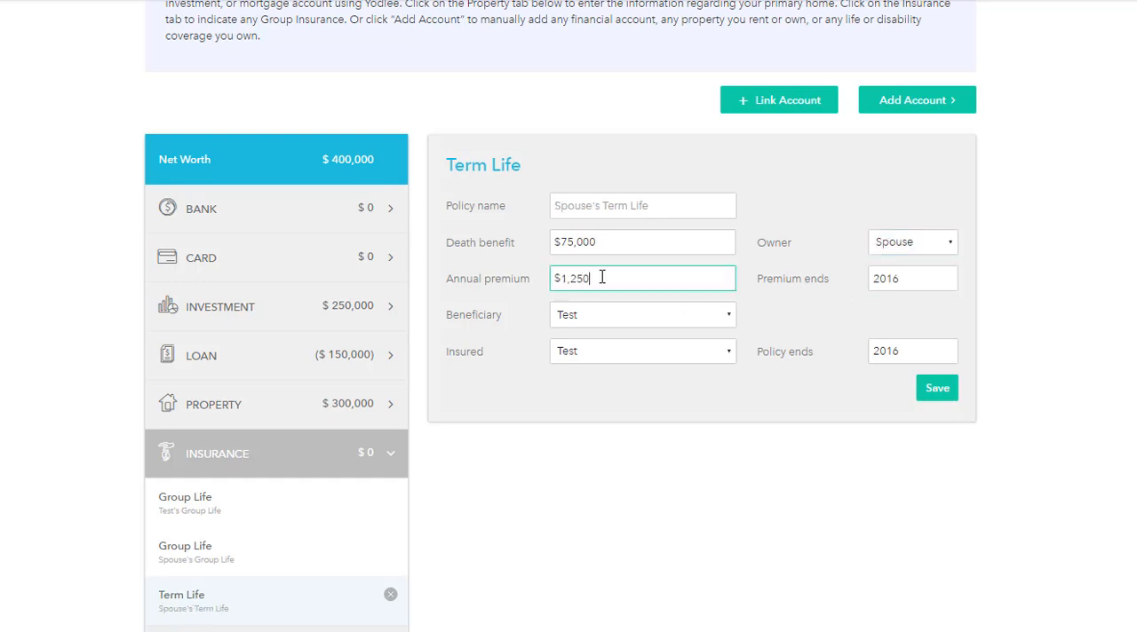
{"action": "key", "text": "Tab"}
{"action": "type", "text": "2030"}
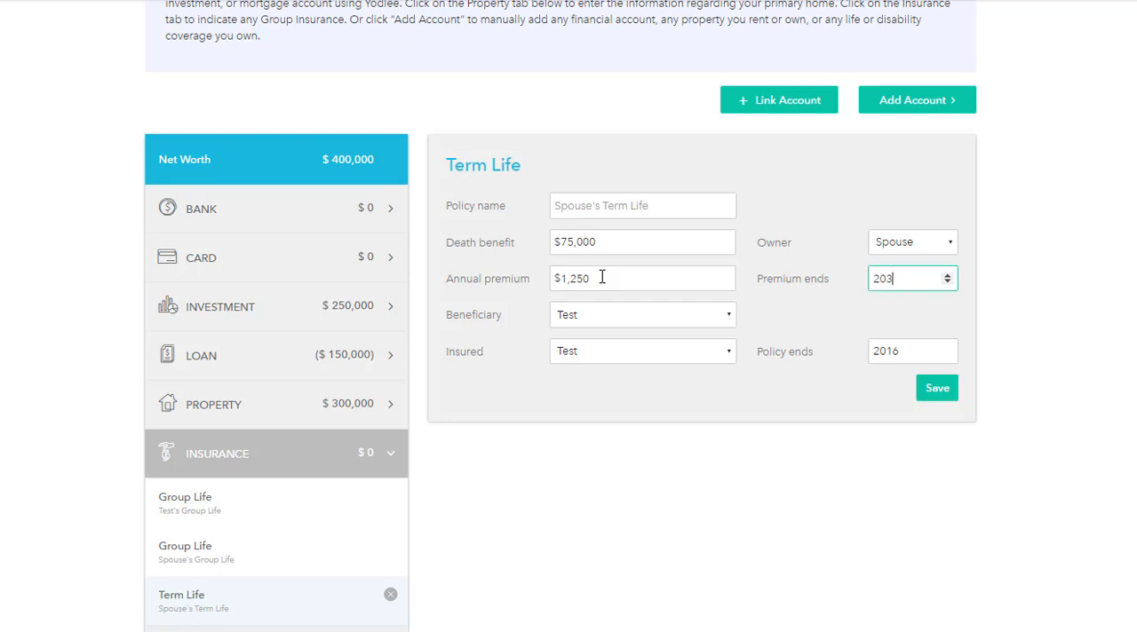
{"action": "key", "text": "Tab"}
{"action": "key", "text": "Tab"}
{"action": "key", "text": "Tab"}
{"action": "type", "text": "203"}
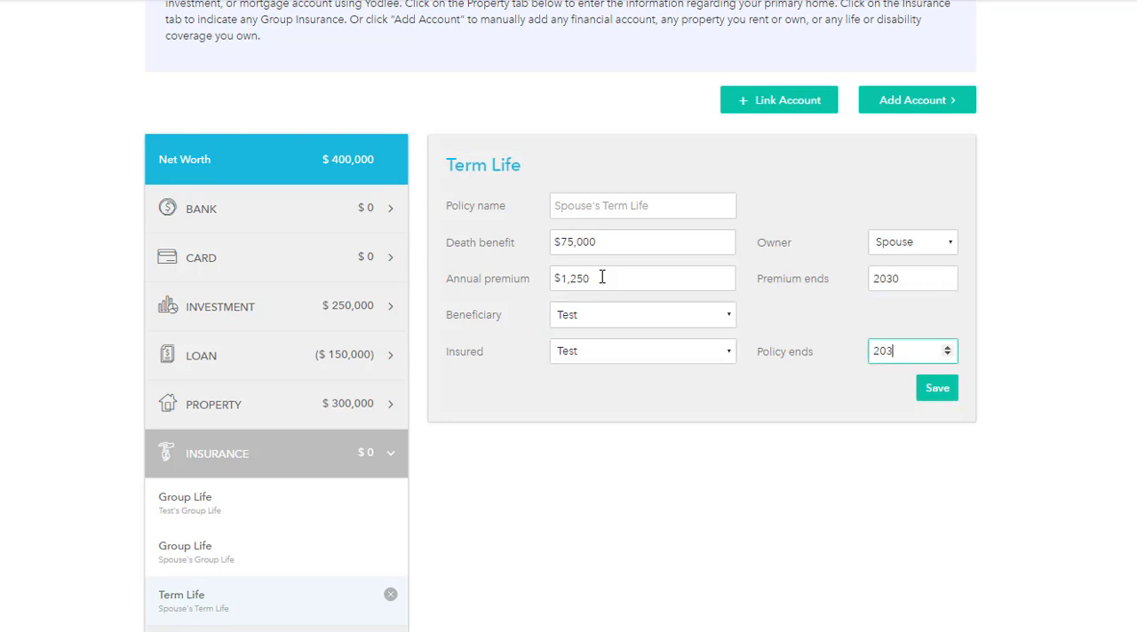
{"action": "type", "text": "0"}
{"action": "left_click", "coordinate": [939, 394]}
Step: Add an Other asset named "Various assets" with a current value of $75,000
{"action": "left_click", "coordinate": [914, 100]}
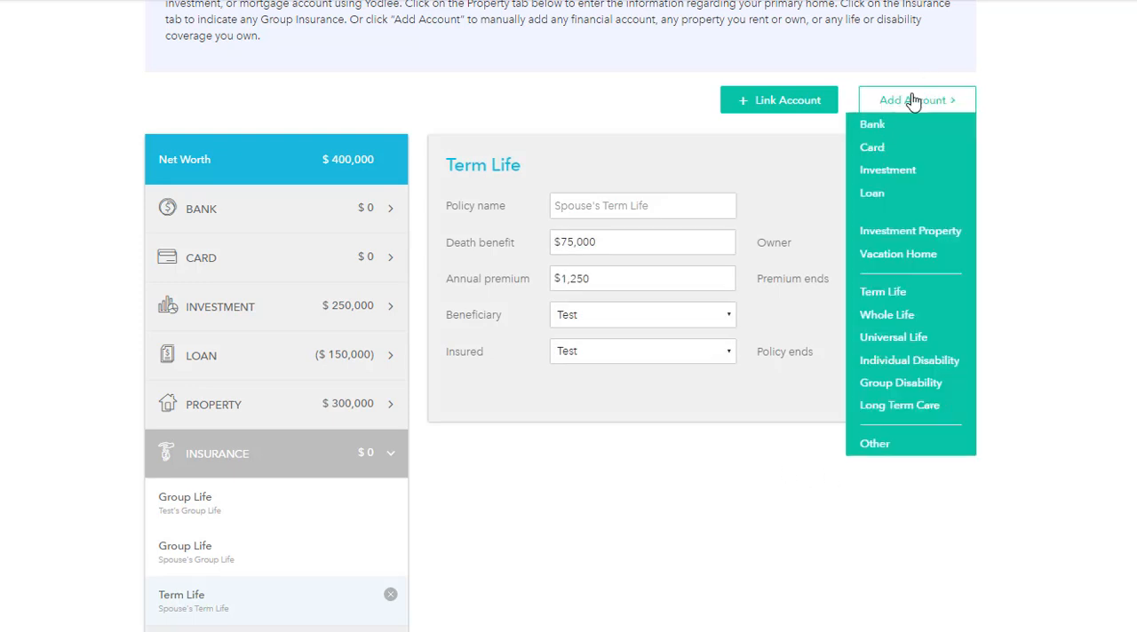
{"action": "left_click", "coordinate": [875, 444]}
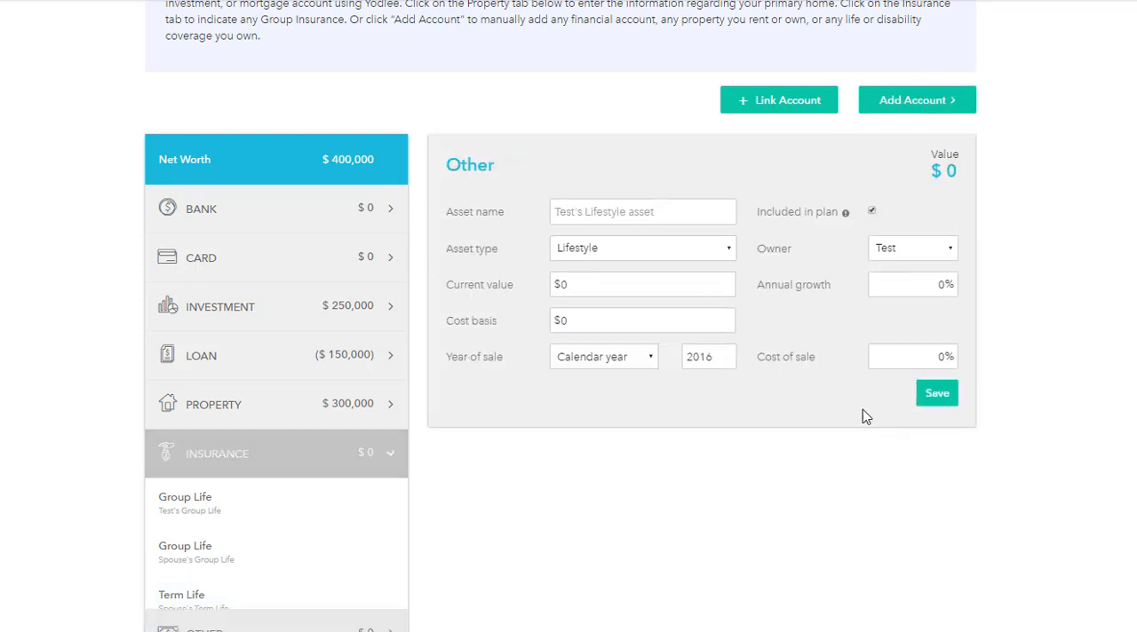
{"action": "left_click", "coordinate": [604, 210]}
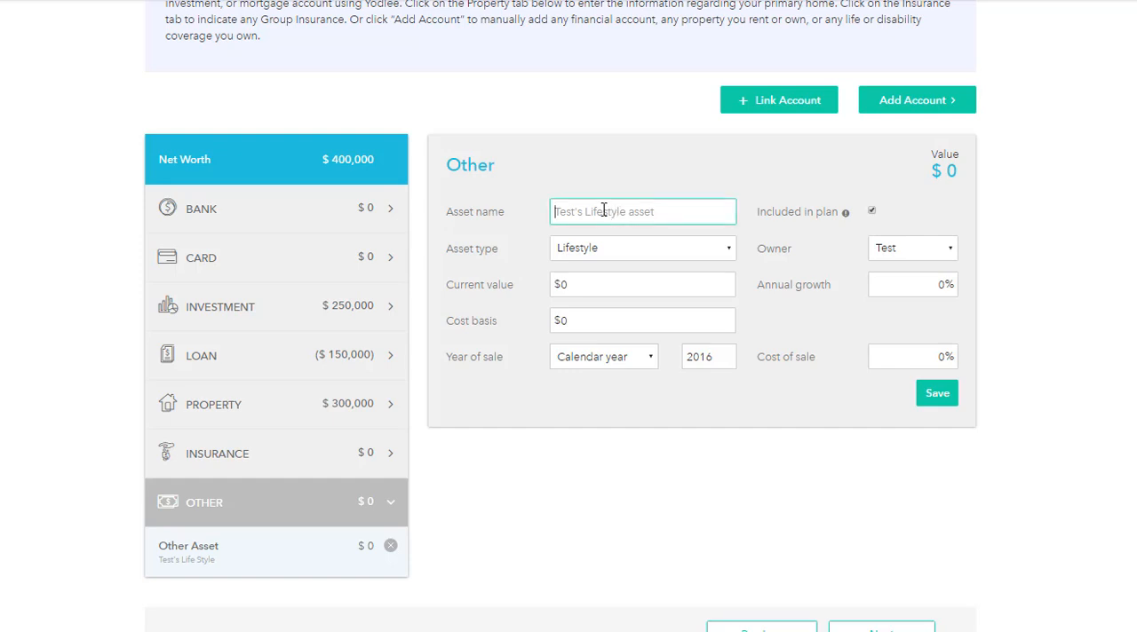
{"action": "type", "text": "Various assets"}
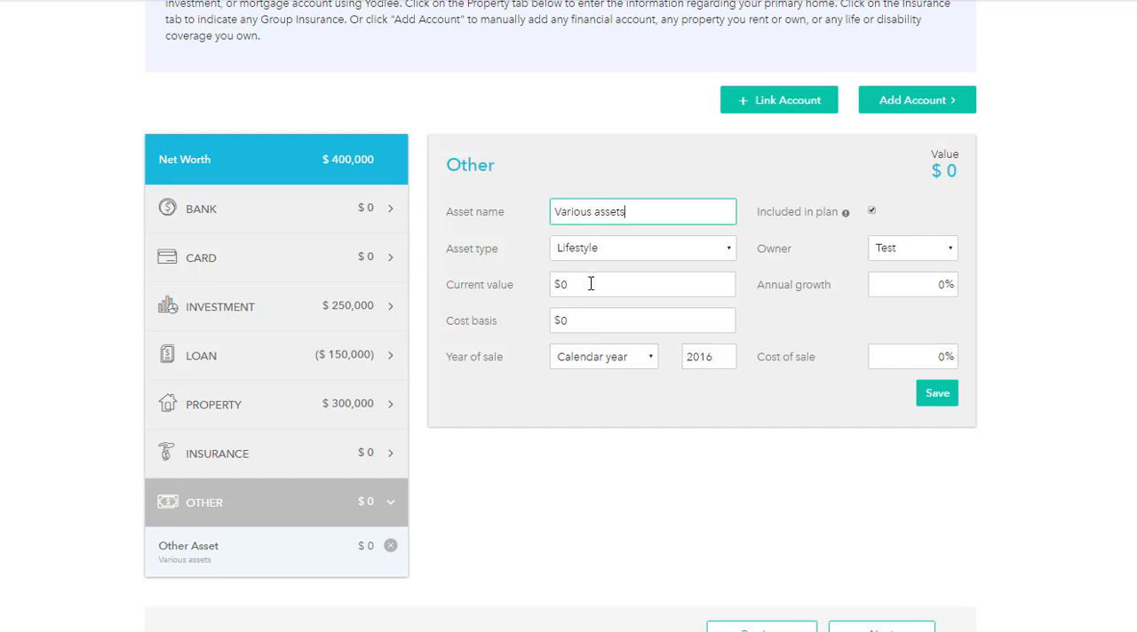
{"action": "left_click", "coordinate": [610, 294]}
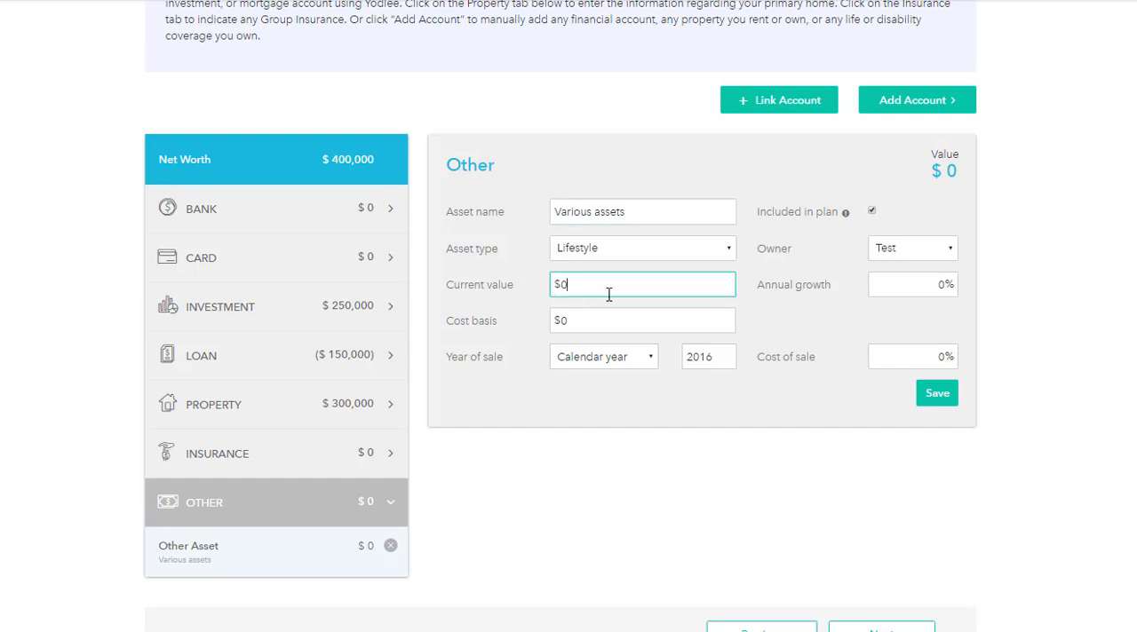
{"action": "type", "text": "75000"}
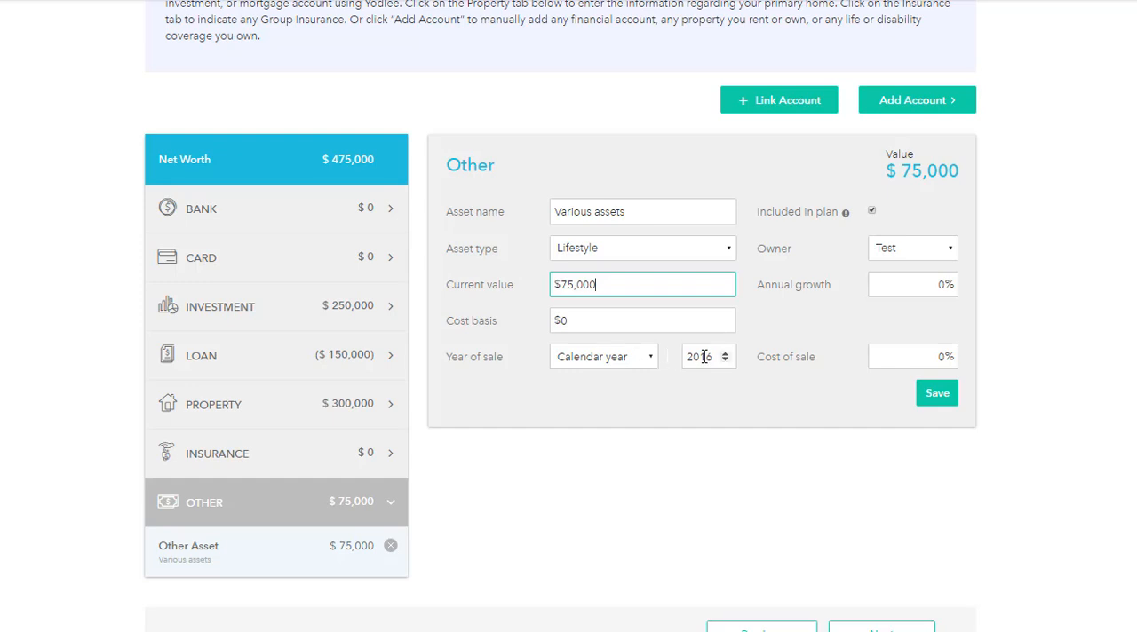
Step: Set the Various assets year of sale to End of both plans and save the asset
{"action": "left_click", "coordinate": [653, 358]}
{"action": "left_click", "coordinate": [613, 464]}
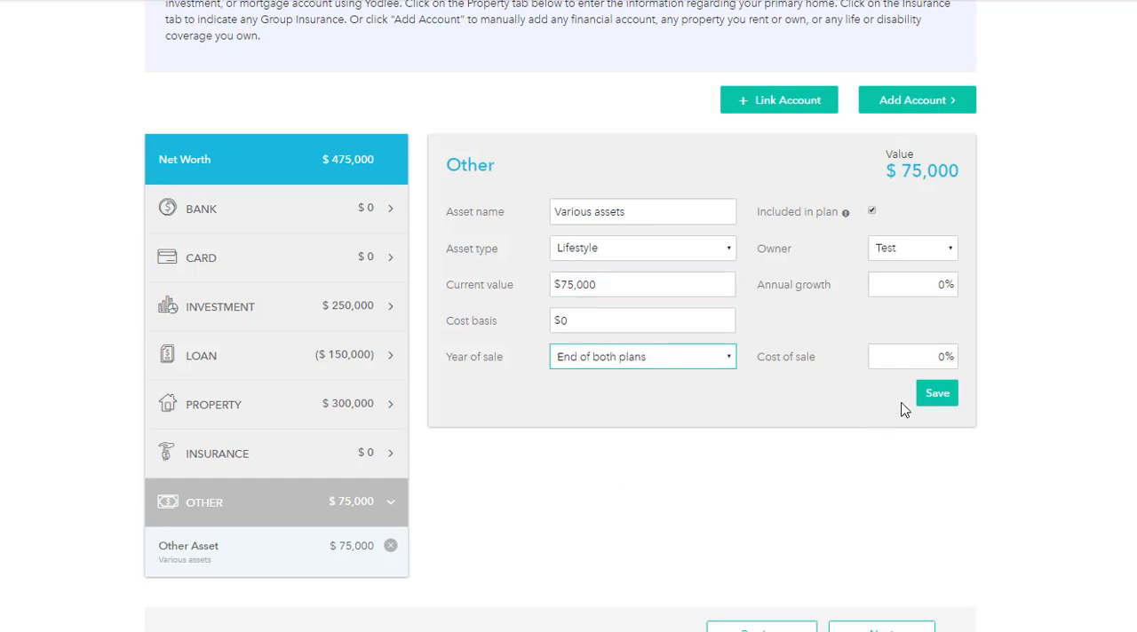
{"action": "left_click", "coordinate": [937, 393]}
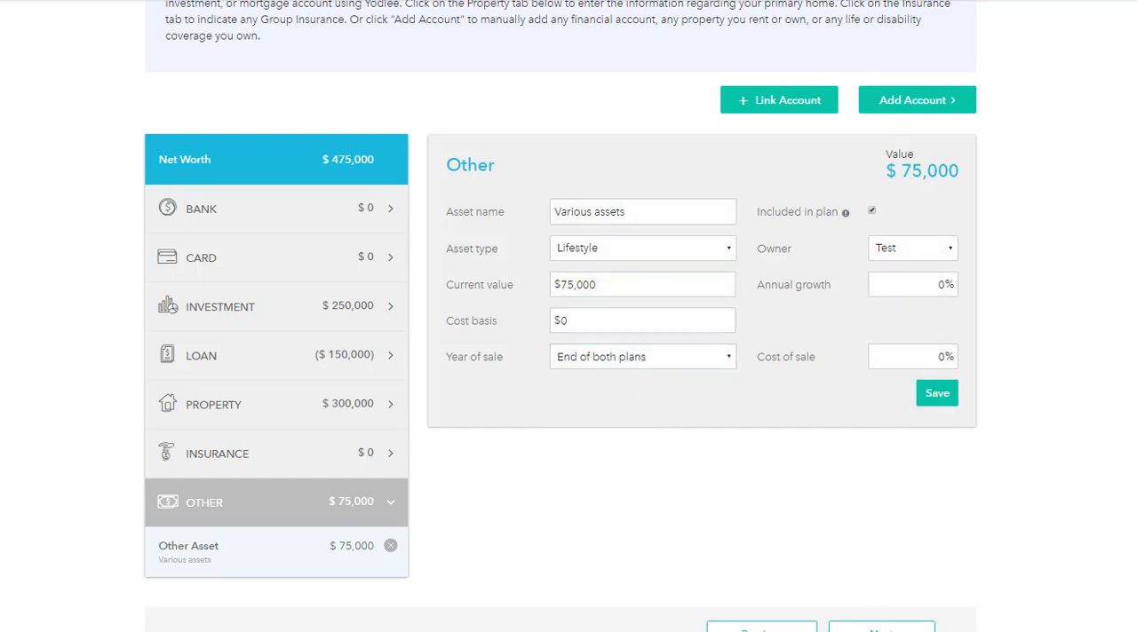
Step: Proceed to the Expenses step, set the pre-retirement living expense to $2,000 per month and save it
{"action": "left_click", "coordinate": [888, 629]}
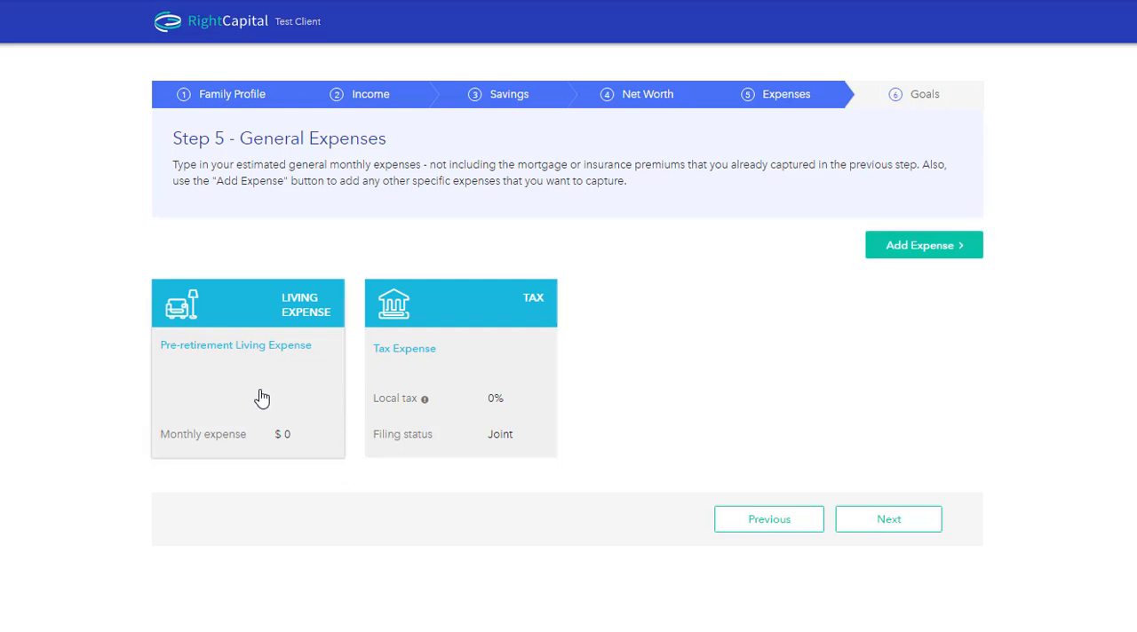
{"action": "left_click", "coordinate": [267, 434]}
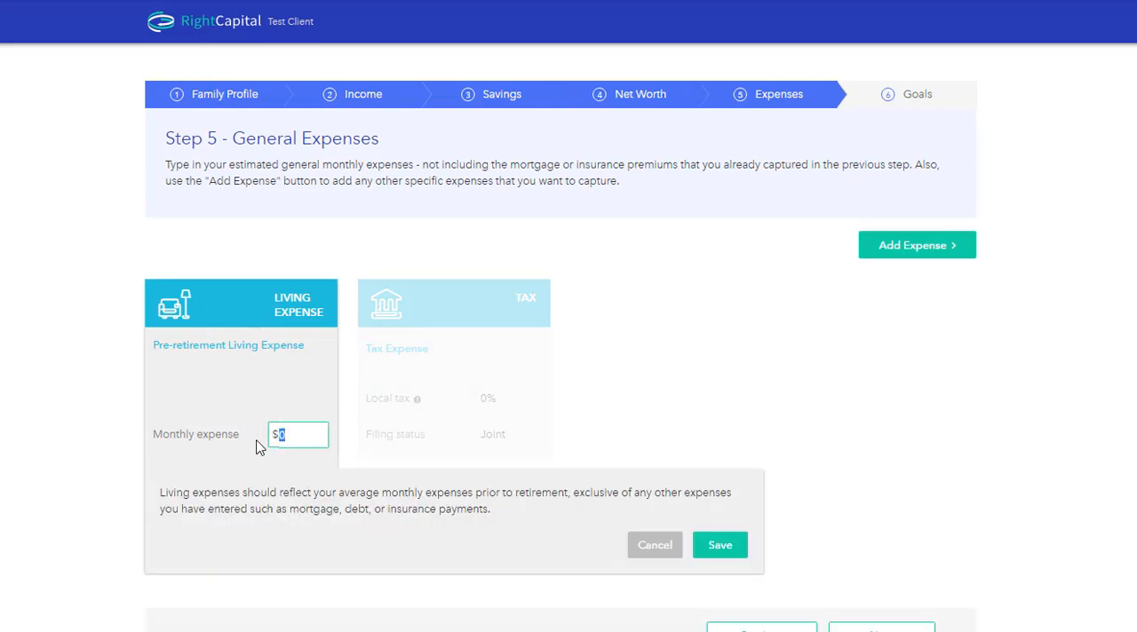
{"action": "type", "text": "2000"}
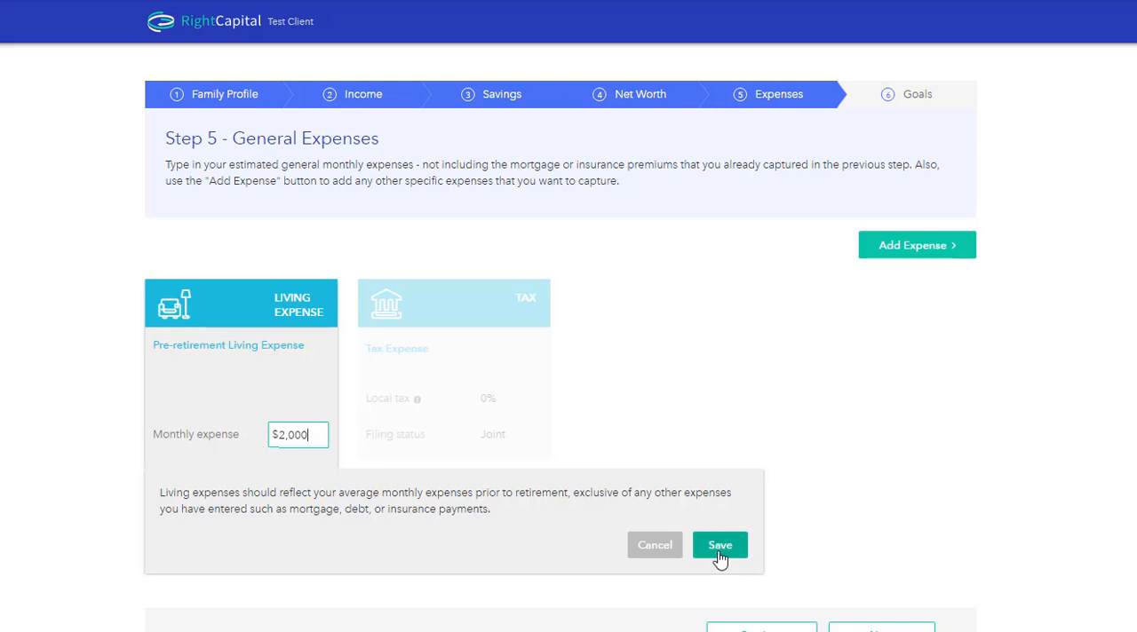
{"action": "left_click", "coordinate": [719, 549]}
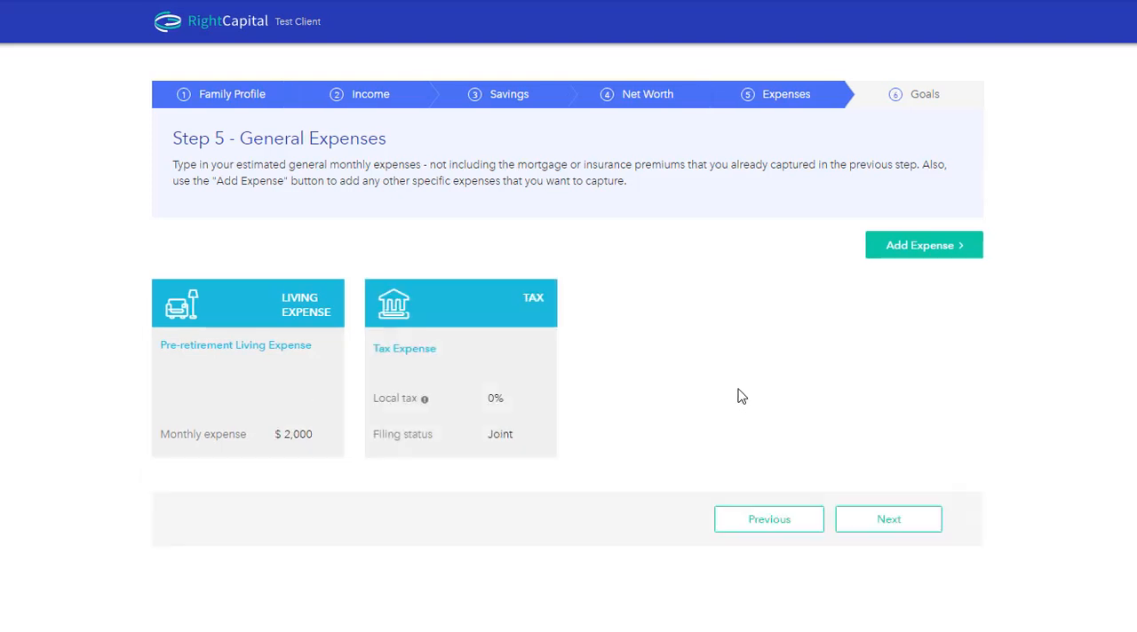
Step: Add an Other expense named "Home improvements" with a monthly expense of $1,000
{"action": "left_click", "coordinate": [931, 253]}
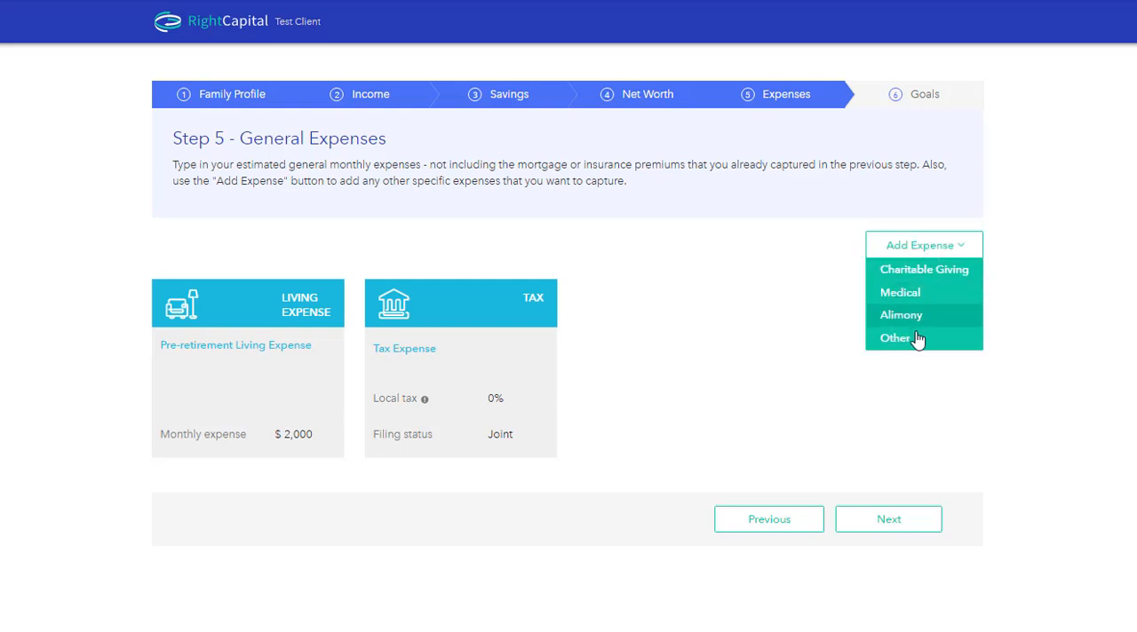
{"action": "left_click", "coordinate": [913, 337]}
{"action": "left_click", "coordinate": [665, 324]}
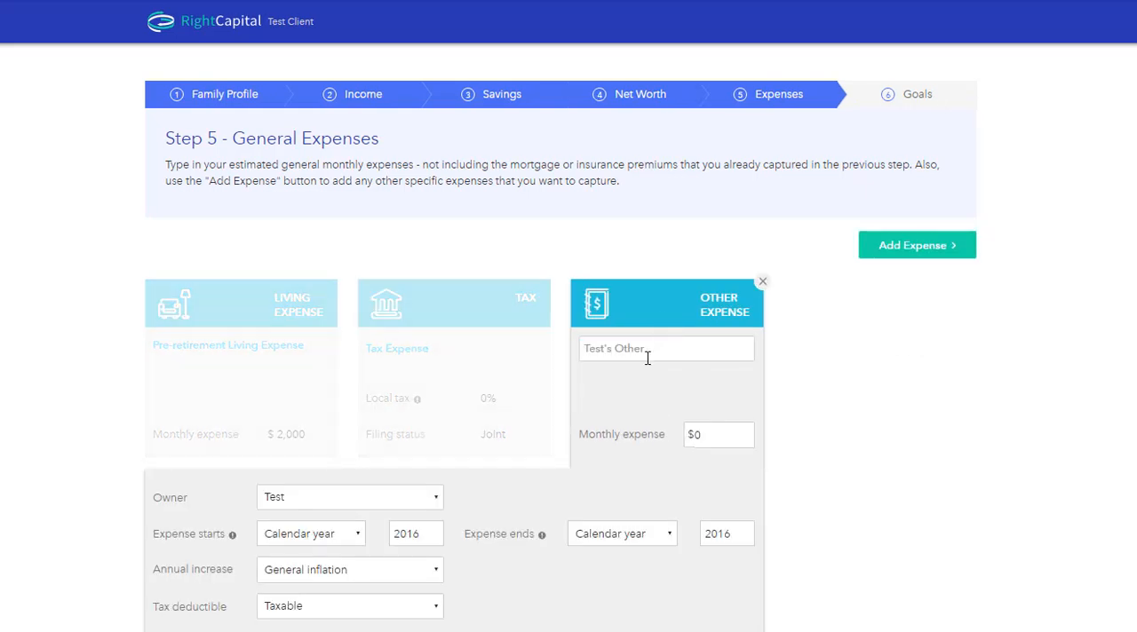
{"action": "left_click", "coordinate": [648, 358]}
{"action": "type", "text": "Home improvements"}
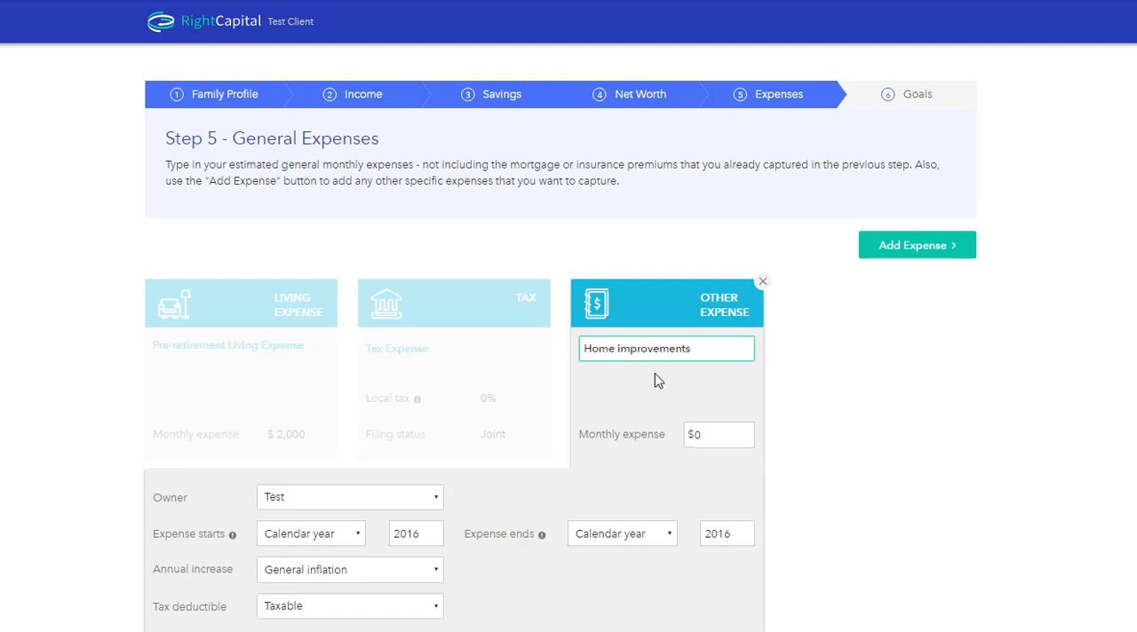
{"action": "left_click_drag", "start_coordinate": [724, 429], "coordinate": [672, 433]}
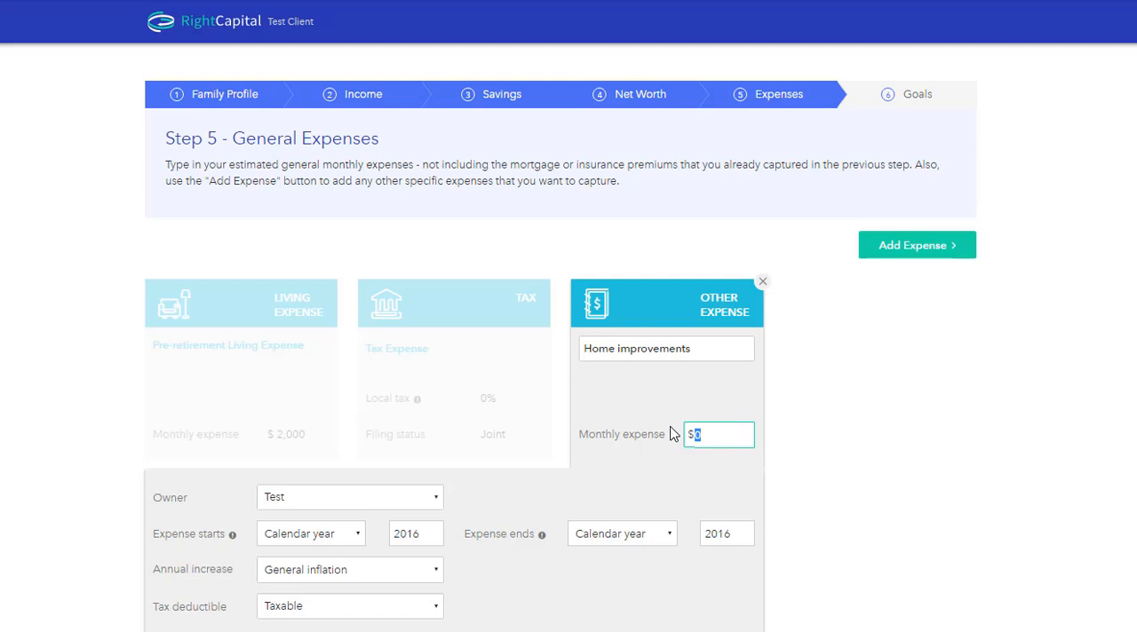
{"action": "type", "text": "1000"}
Step: Set the Home improvements expense to start in calendar year 2018 and end in 2019, and save it
{"action": "left_click", "coordinate": [432, 530]}
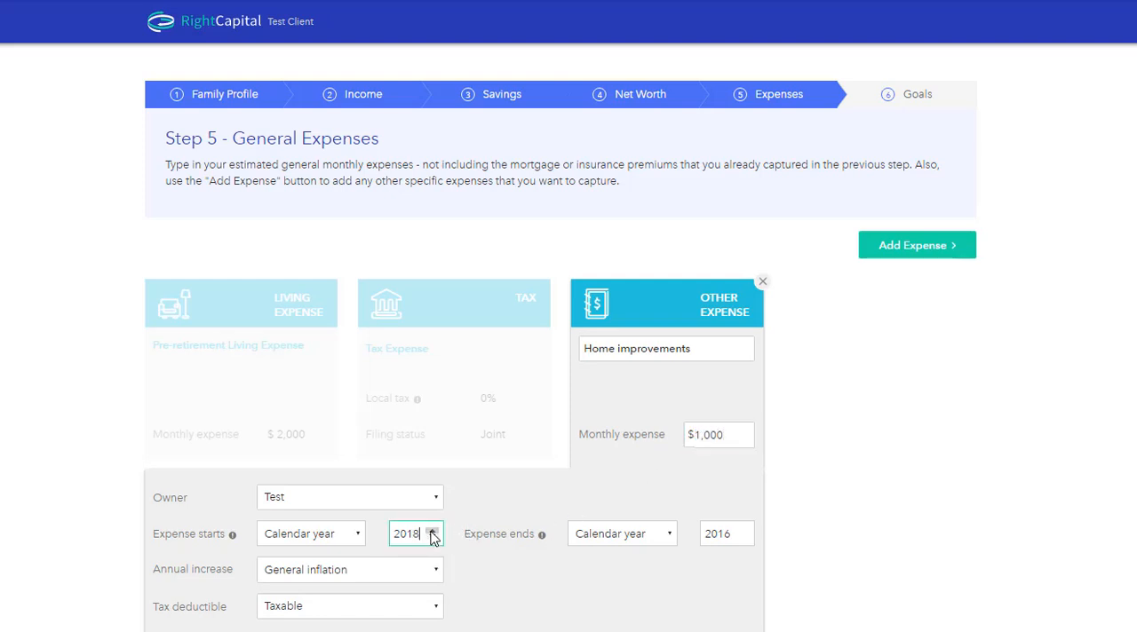
{"action": "left_click", "coordinate": [432, 530]}
{"action": "left_click", "coordinate": [743, 530]}
{"action": "left_click", "coordinate": [742, 530]}
{"action": "left_click", "coordinate": [742, 530]}
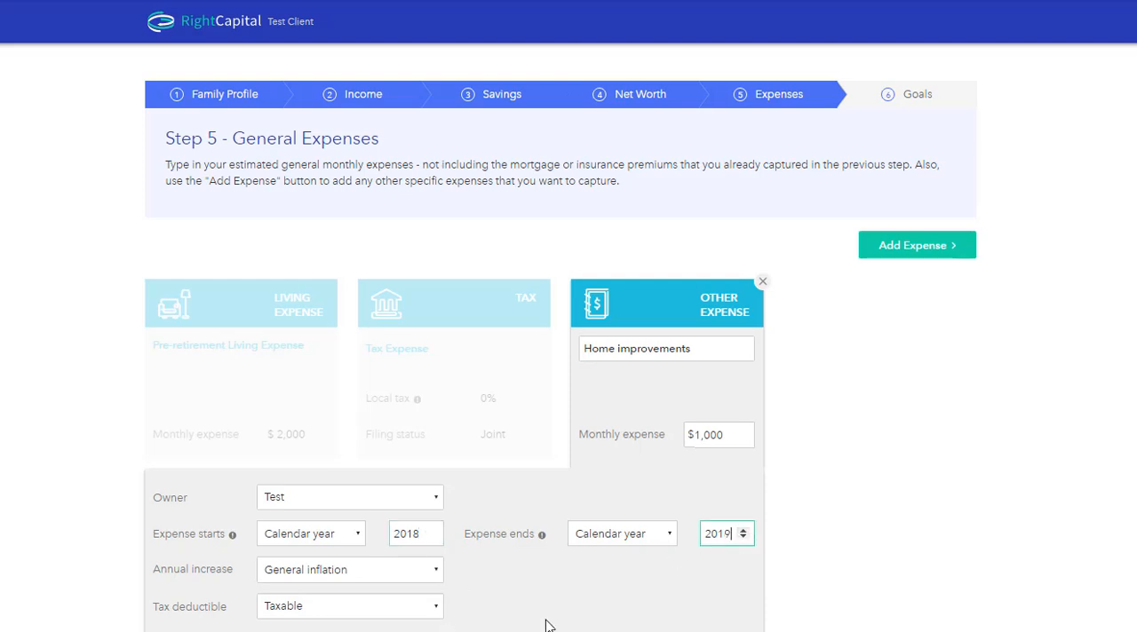
{"action": "left_click", "coordinate": [964, 371]}
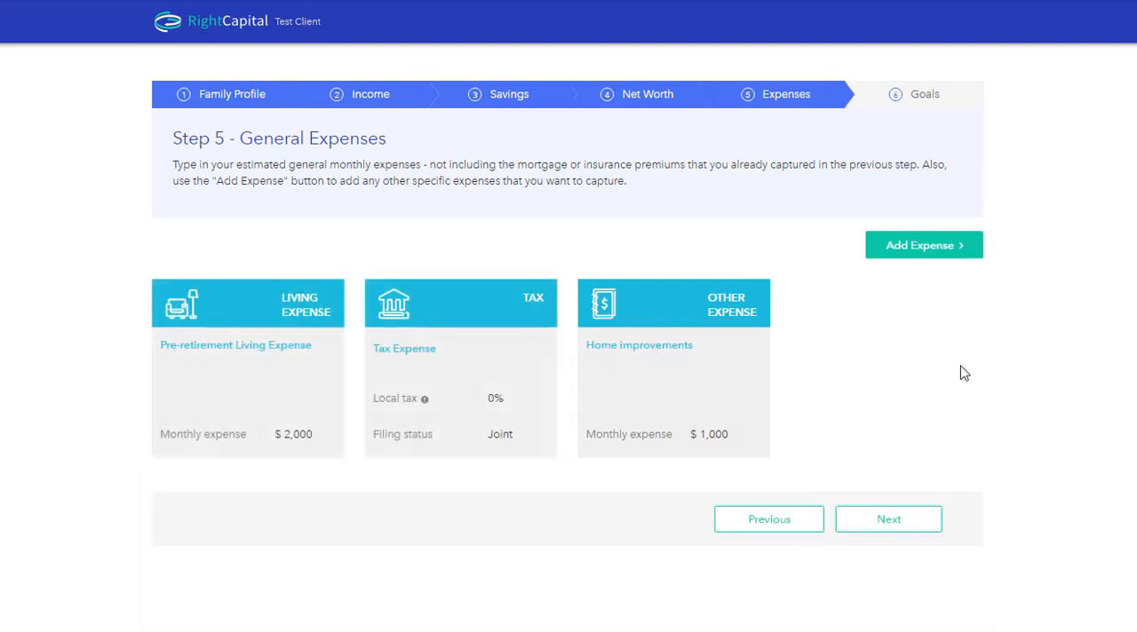
Step: Proceed to the Goals step, set the spouse's retirement age to 63 and save it
{"action": "left_click", "coordinate": [895, 523]}
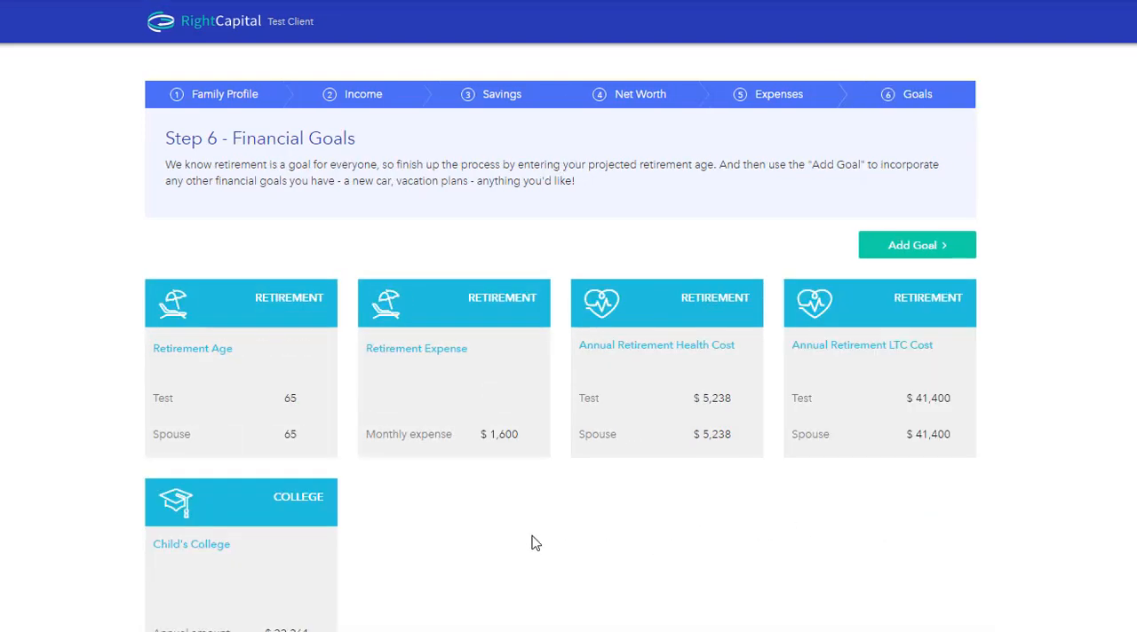
{"action": "left_click", "coordinate": [263, 389]}
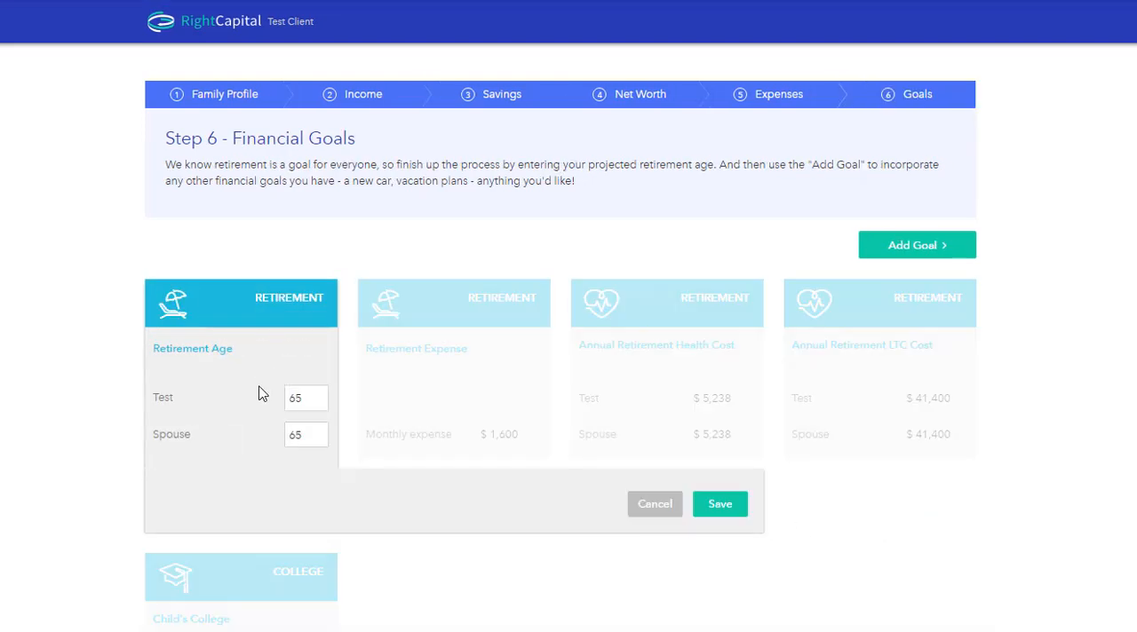
{"action": "double_click", "coordinate": [306, 434]}
{"action": "left_click", "coordinate": [721, 504]}
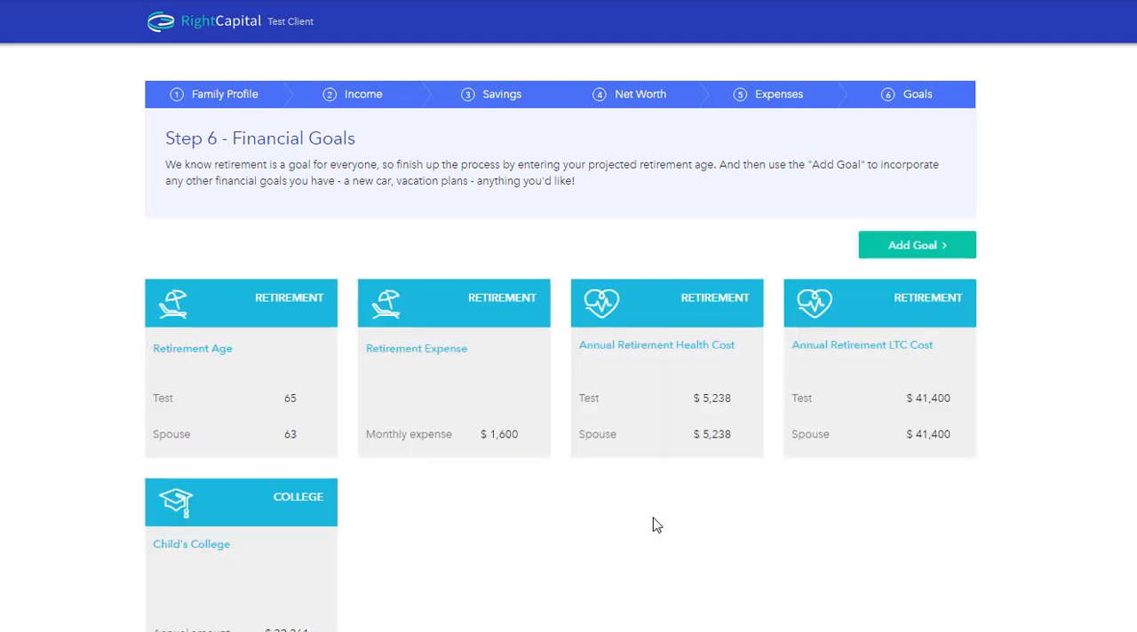
Step: Set the monthly retirement expense to $2,000 and save it
{"action": "left_click", "coordinate": [461, 388]}
{"action": "type", "text": "2000"}
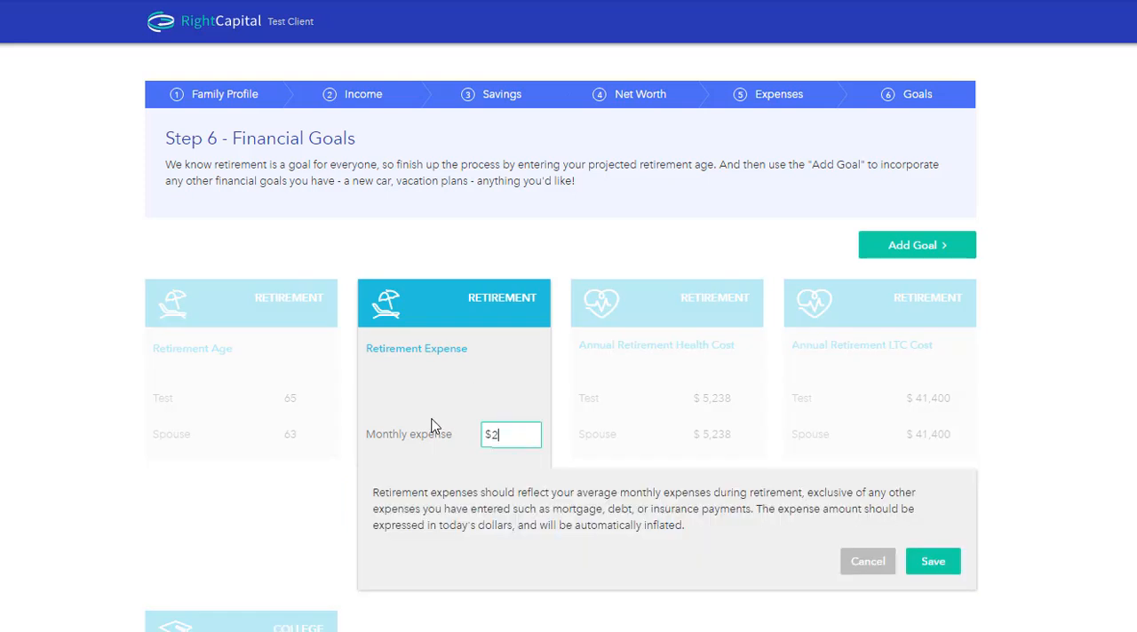
{"action": "left_click", "coordinate": [921, 562]}
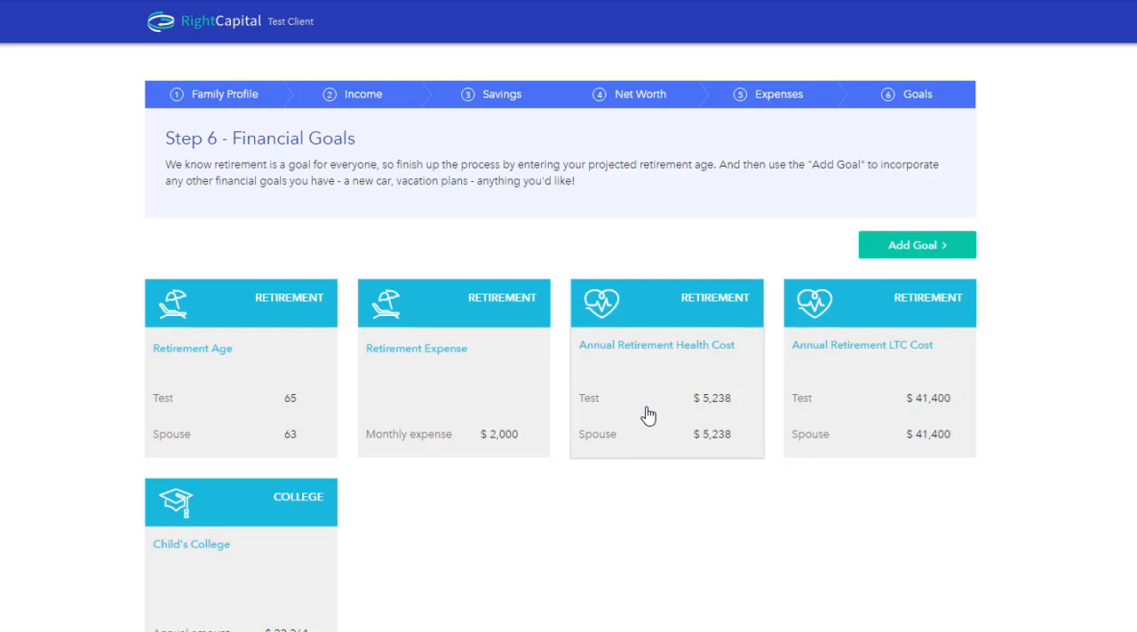
Step: Review the annual retirement health cost and LTC cost entries for both spouses without changing them
{"action": "left_click", "coordinate": [711, 383]}
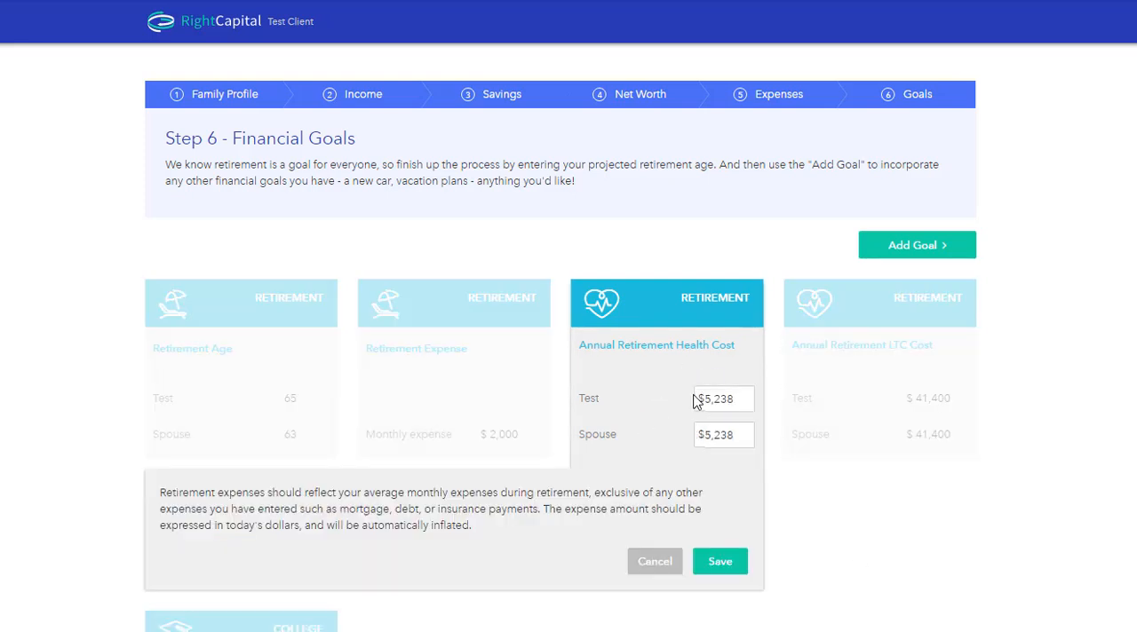
{"action": "left_click", "coordinate": [658, 563]}
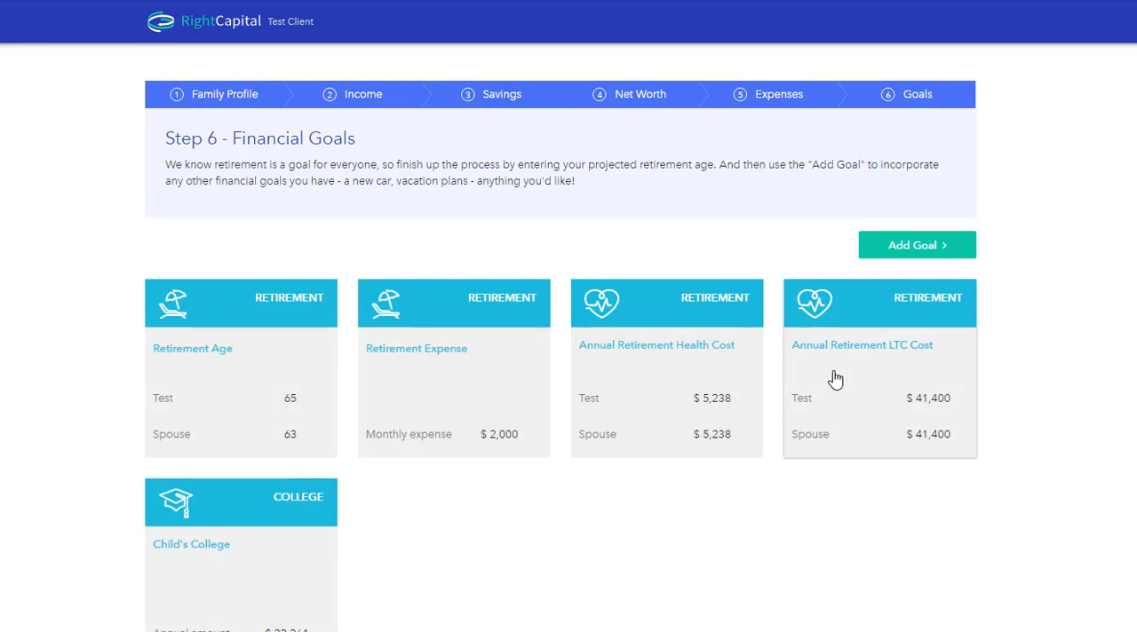
{"action": "left_click", "coordinate": [833, 380]}
{"action": "left_click", "coordinate": [862, 598]}
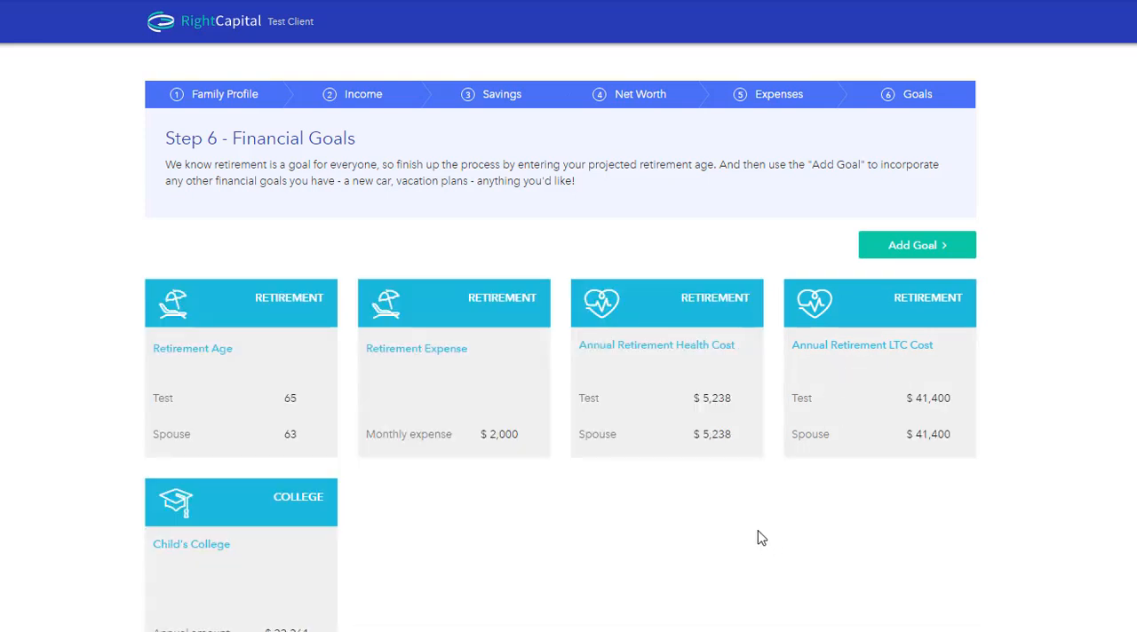
Step: Edit the child's college goal to base its cost on a specific college instead of the national average
{"action": "scroll", "coordinate": [728, 535], "scroll_direction": "down", "scroll_amount": 1}
{"action": "left_click", "coordinate": [228, 521]}
{"action": "scroll", "coordinate": [237, 424], "scroll_direction": "down", "scroll_amount": 2}
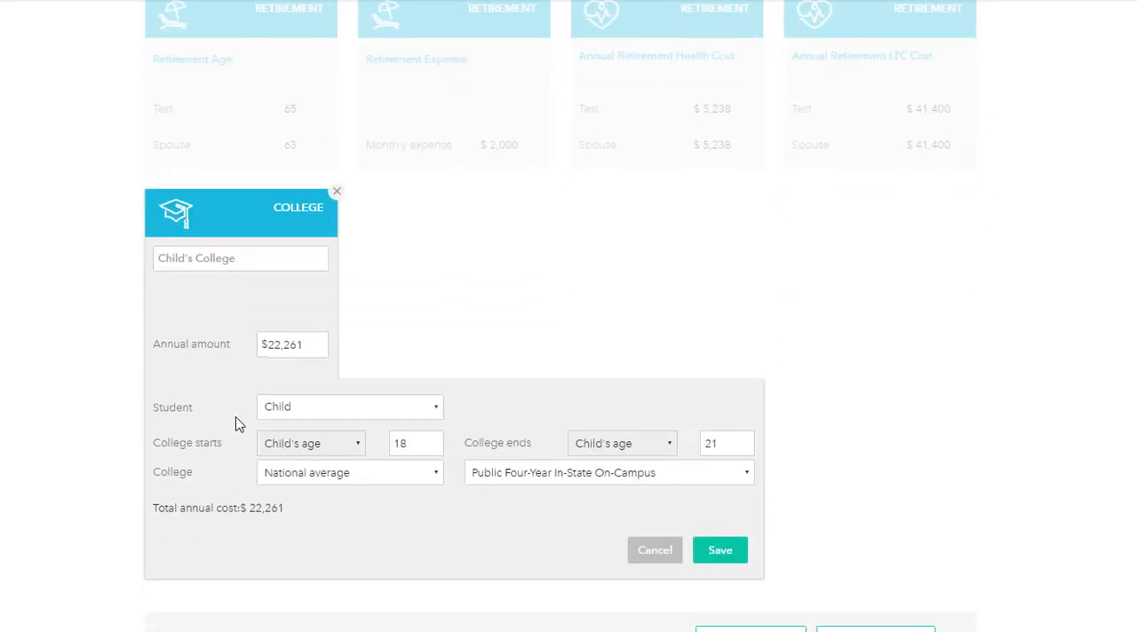
{"action": "left_click", "coordinate": [315, 474]}
{"action": "left_click", "coordinate": [315, 503]}
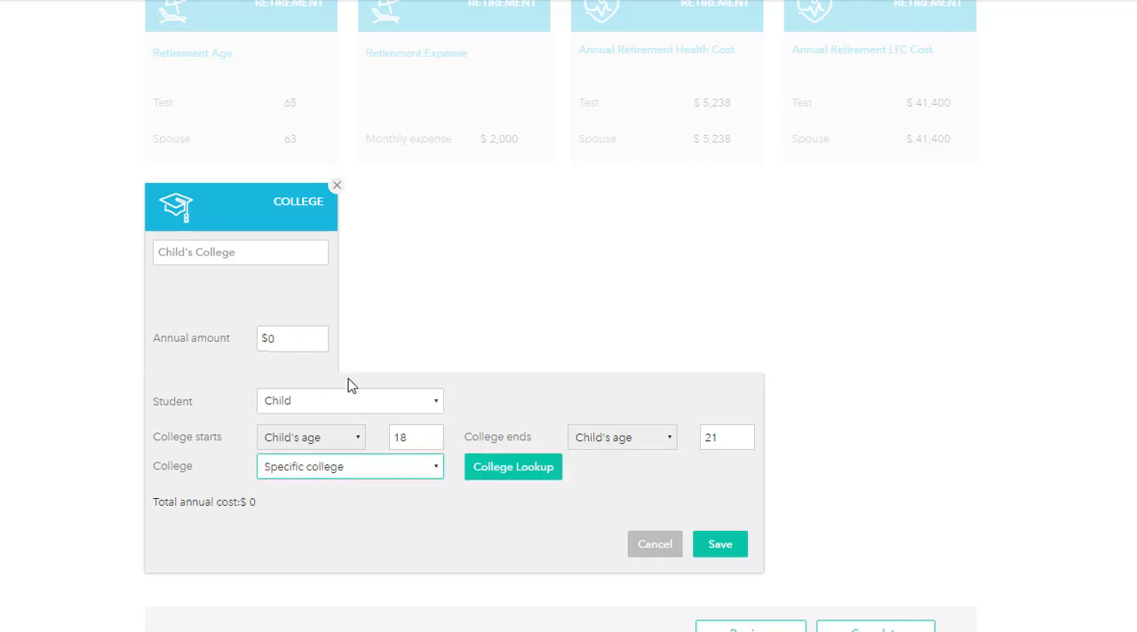
Step: Look up Yale University, apply its annual cost with in-state tuition to the child's college goal, and save the goal
{"action": "left_click", "coordinate": [519, 474]}
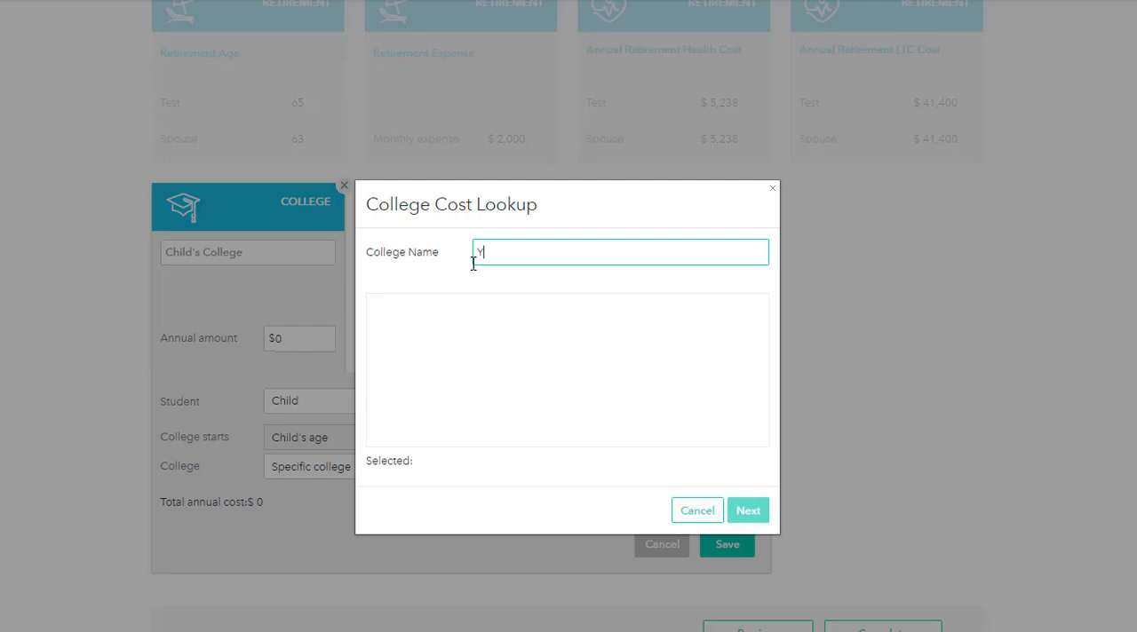
{"action": "type", "text": "Yale"}
{"action": "left_click", "coordinate": [477, 313]}
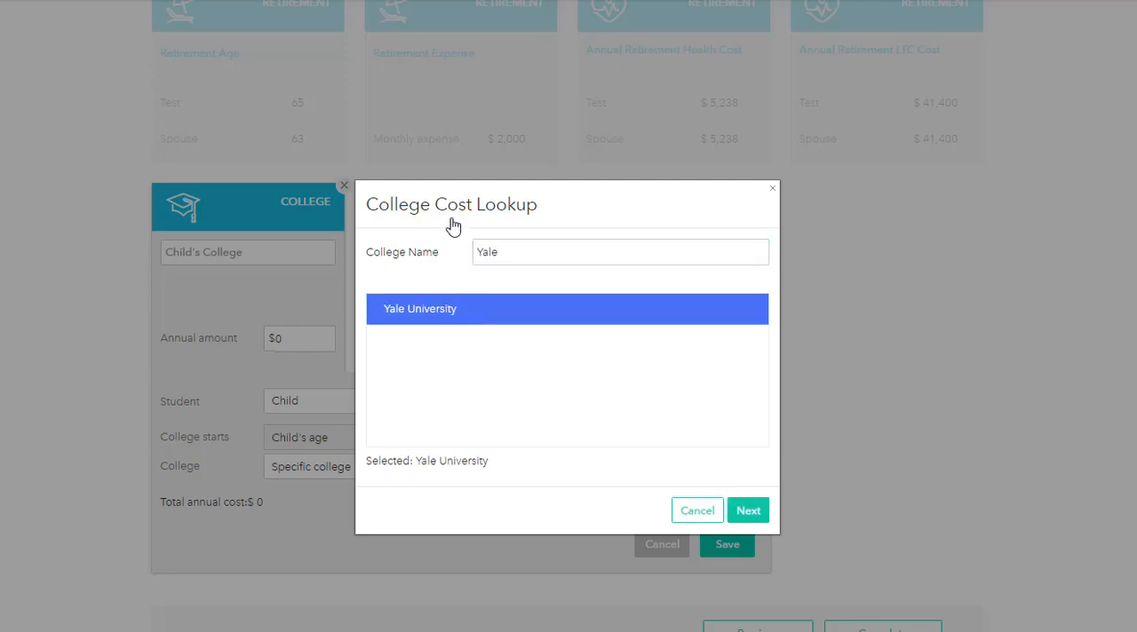
{"action": "left_click", "coordinate": [750, 513]}
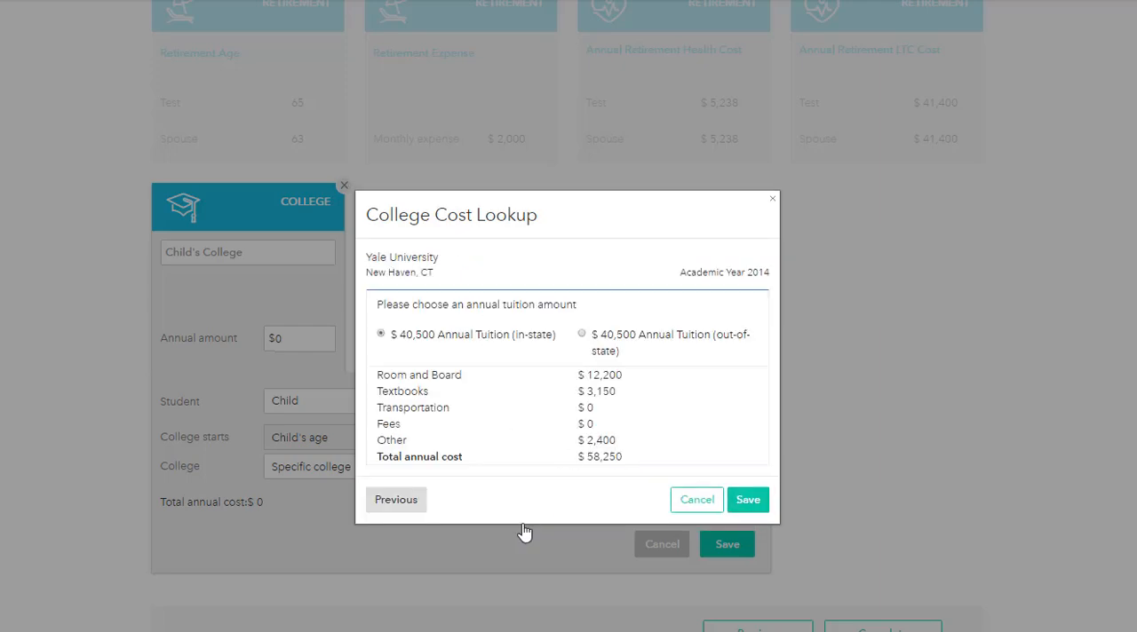
{"action": "left_click", "coordinate": [753, 503]}
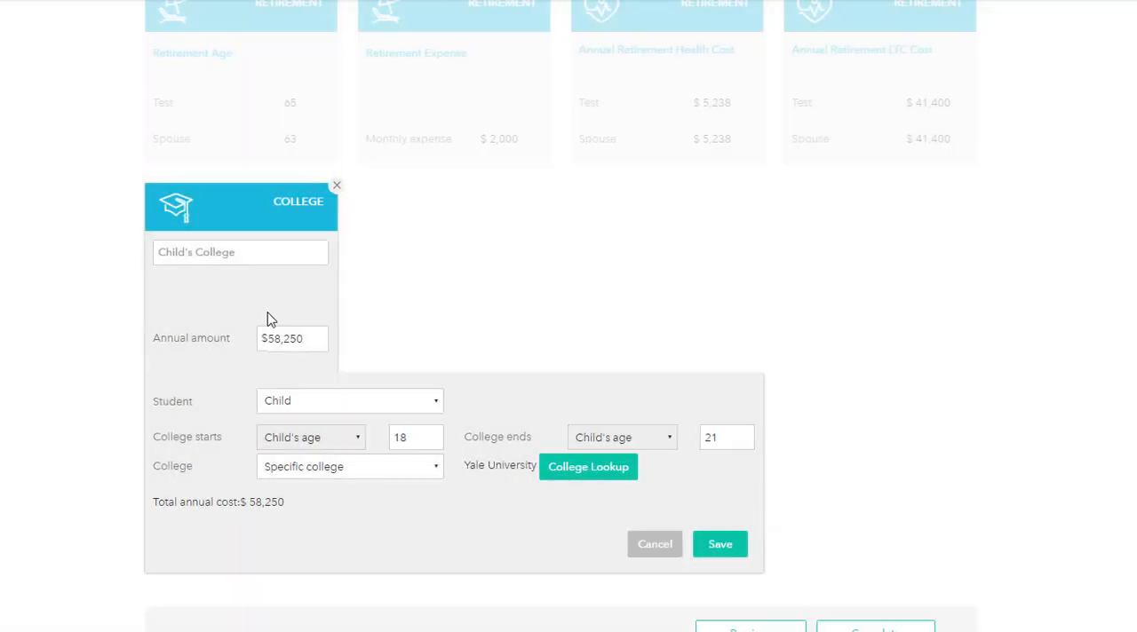
{"action": "left_click", "coordinate": [733, 545]}
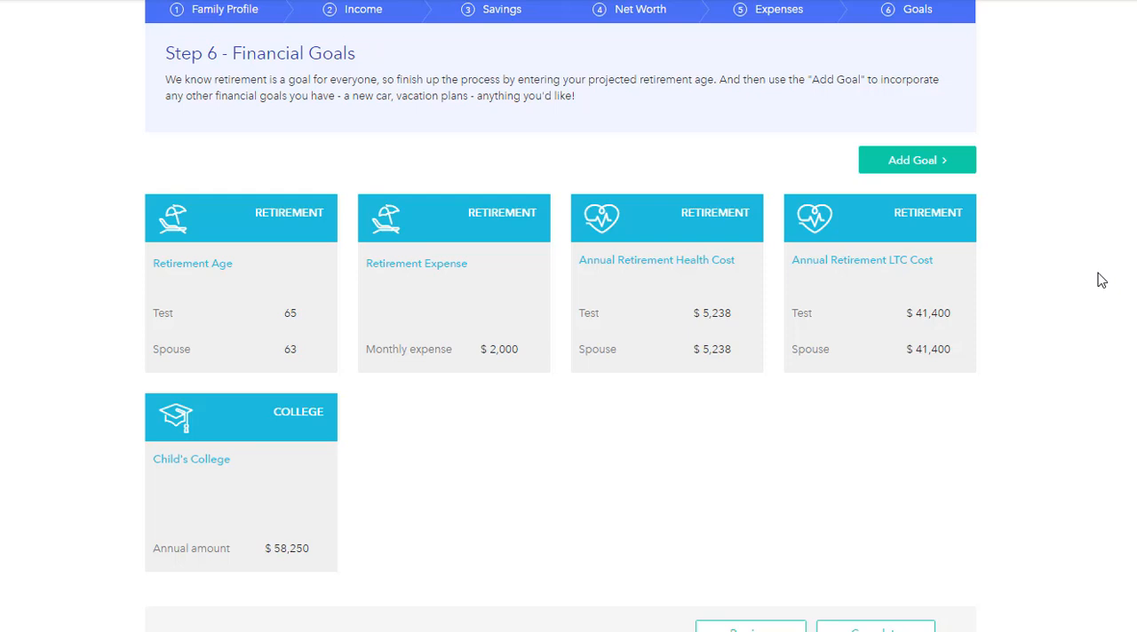
Step: Add a vacation goal with an annual amount of $2,000
{"action": "left_click", "coordinate": [914, 163]}
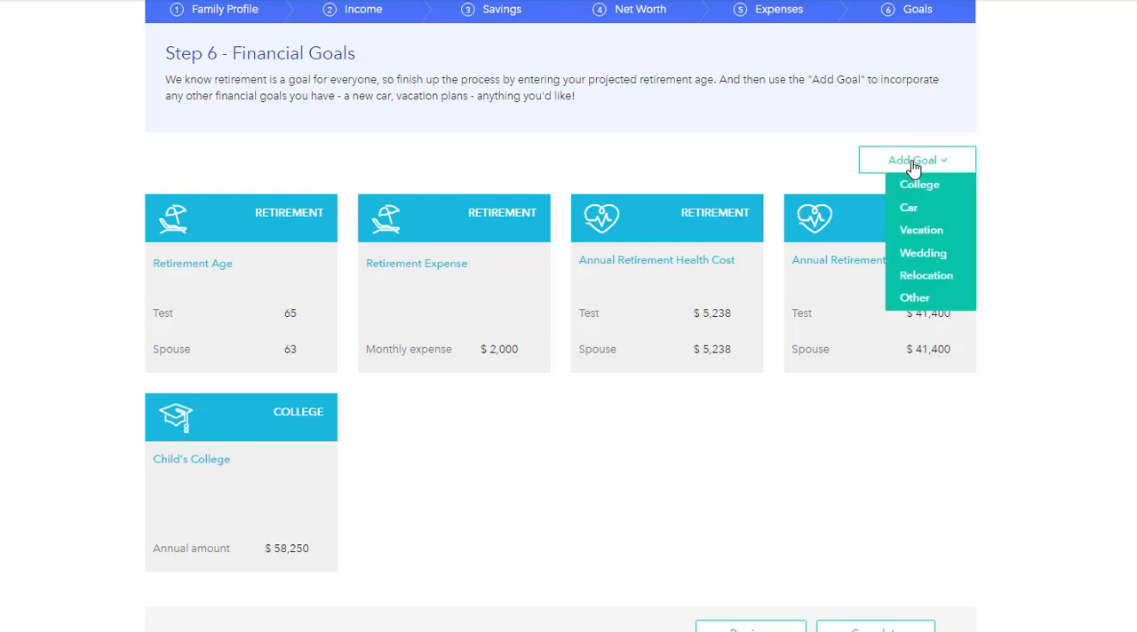
{"action": "left_click", "coordinate": [940, 233]}
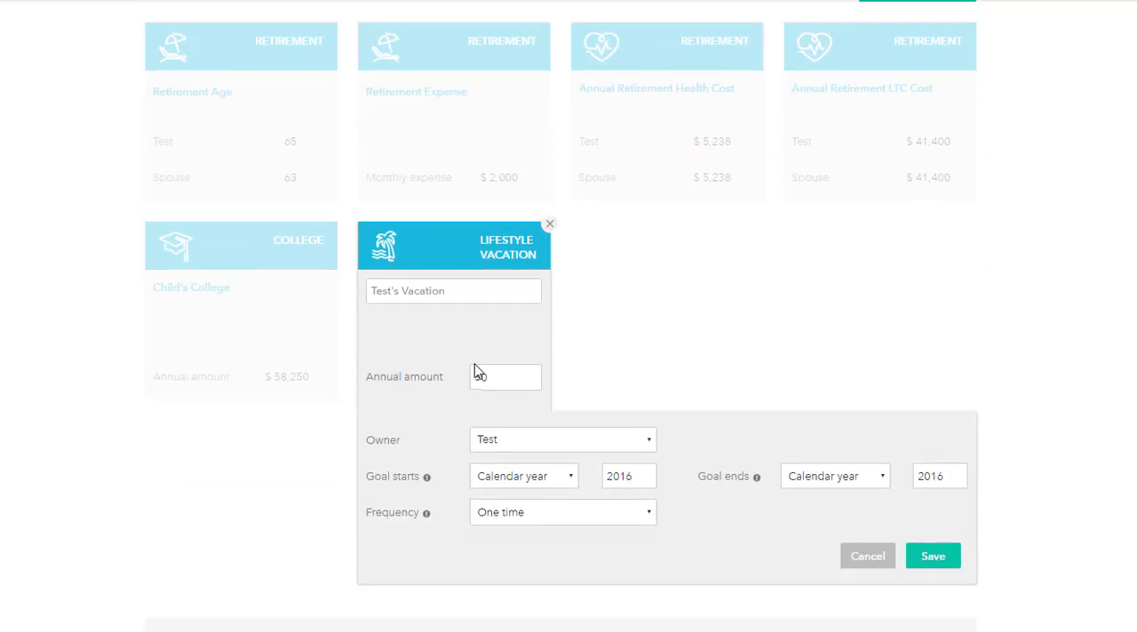
{"action": "left_click", "coordinate": [477, 374]}
{"action": "type", "text": "2,000"}
Step: Schedule the vacation goal from calendar year 2017 to the end of both plans, recurring every 2 years
{"action": "left_click", "coordinate": [645, 472]}
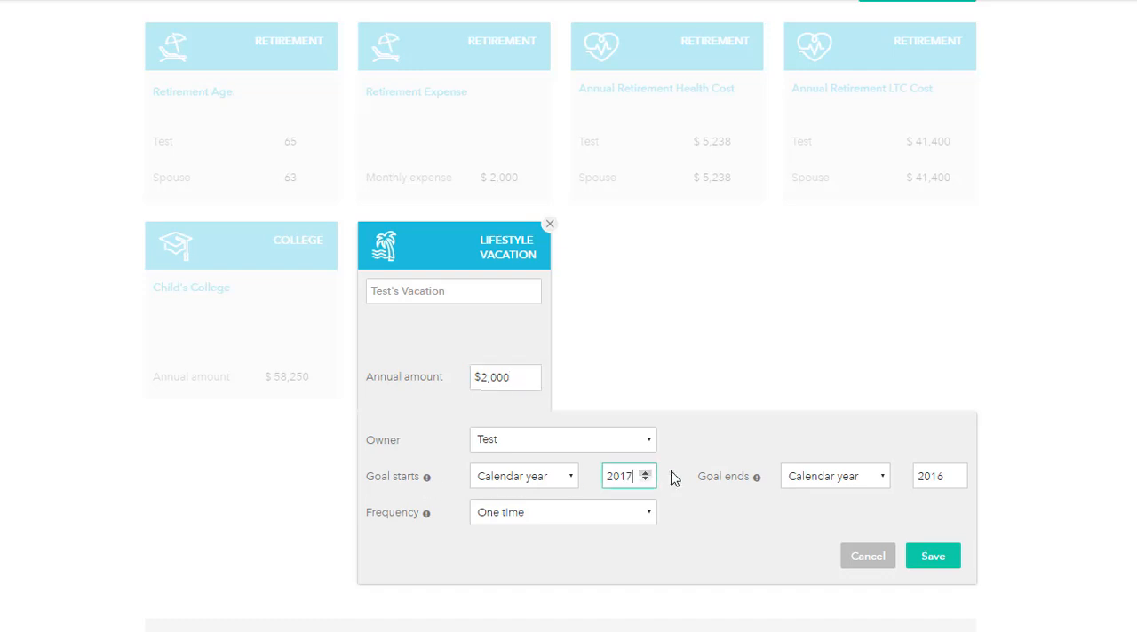
{"action": "left_click", "coordinate": [866, 477]}
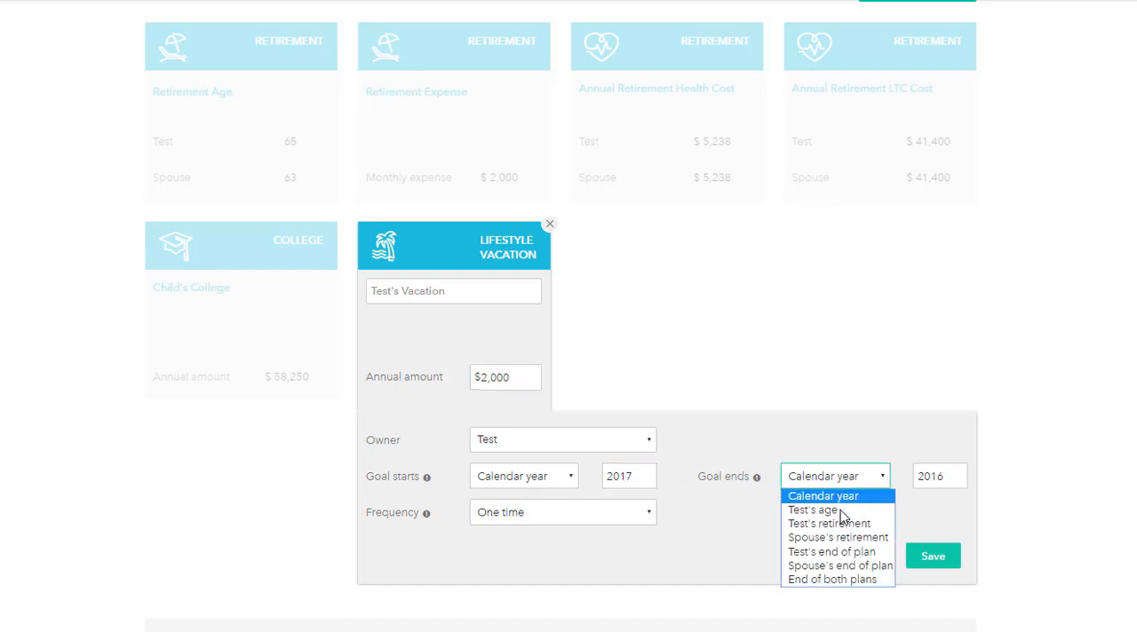
{"action": "left_click", "coordinate": [842, 579]}
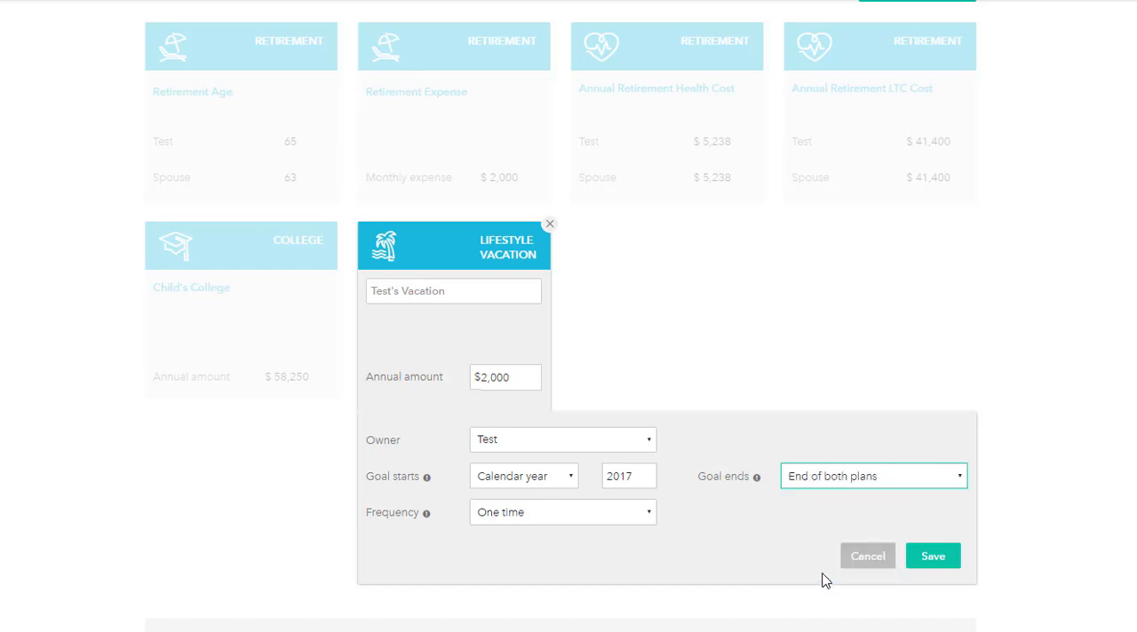
{"action": "left_click", "coordinate": [524, 515]}
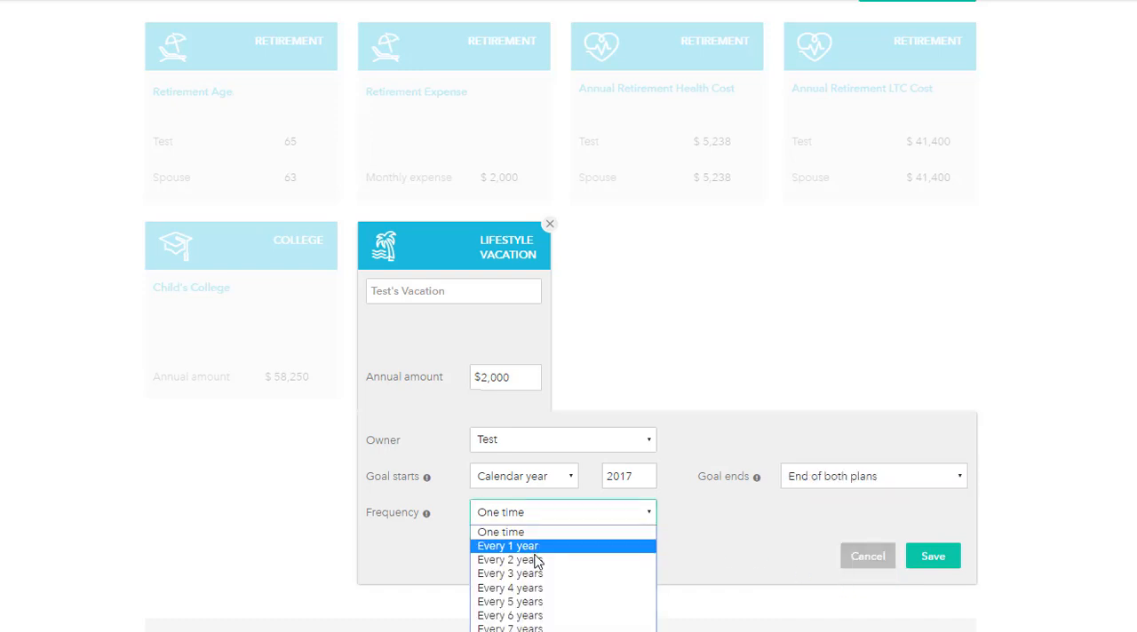
{"action": "left_click", "coordinate": [508, 560]}
Step: Assign the vacation goal to joint ownership and save it
{"action": "left_click", "coordinate": [531, 446]}
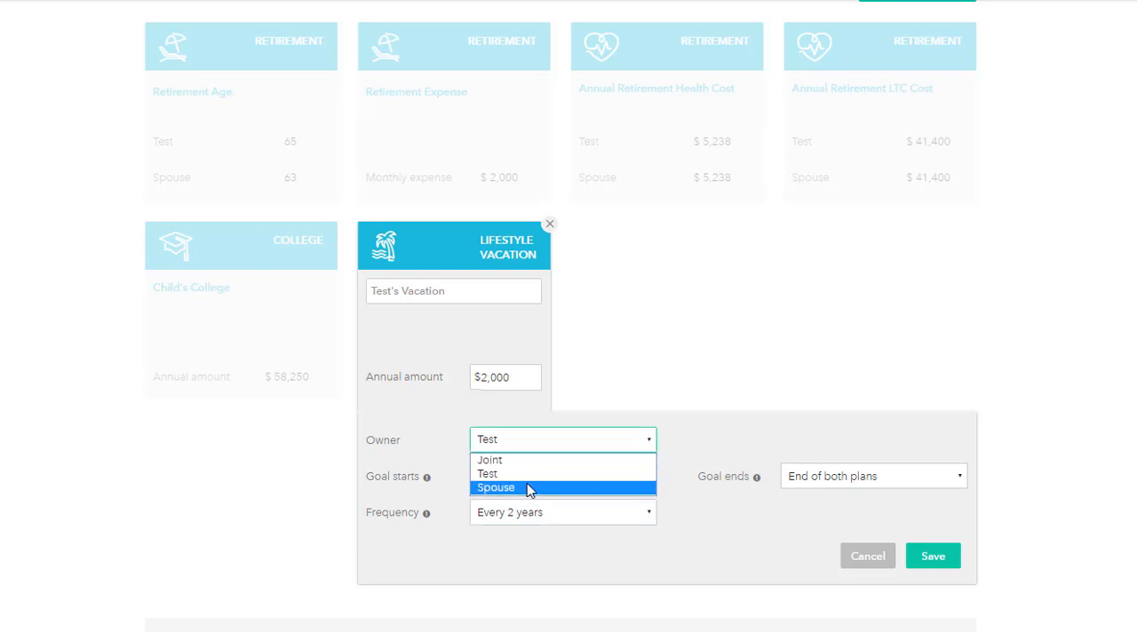
{"action": "left_click", "coordinate": [522, 460]}
{"action": "left_click", "coordinate": [952, 560]}
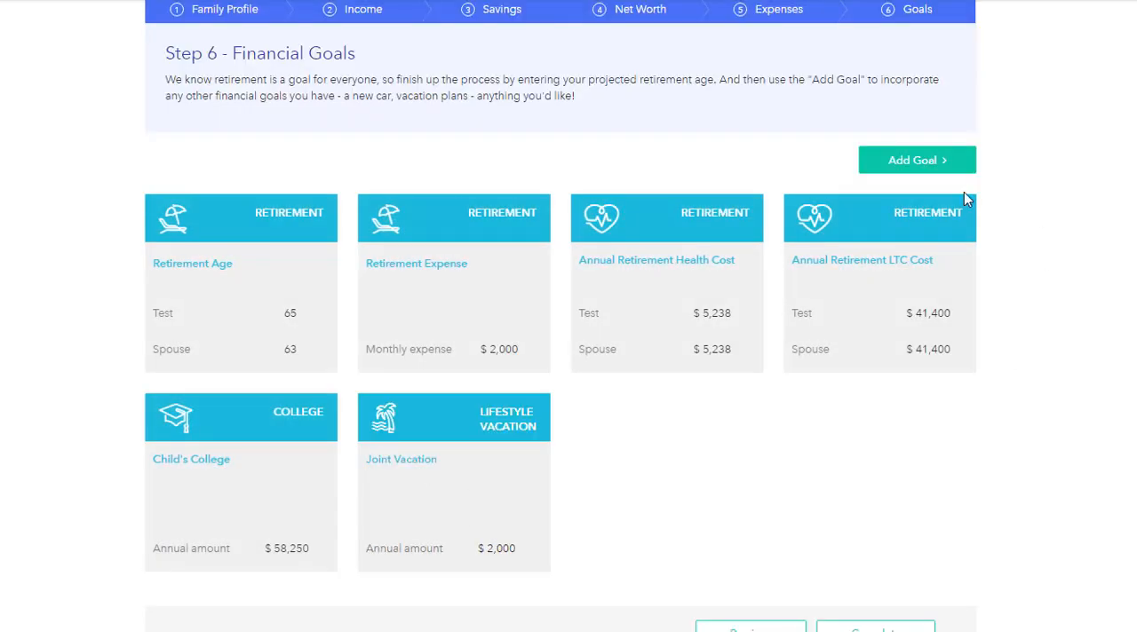
Step: Add a relocation goal named "Retire to Florida" with Florida as the new location
{"action": "left_click", "coordinate": [901, 174]}
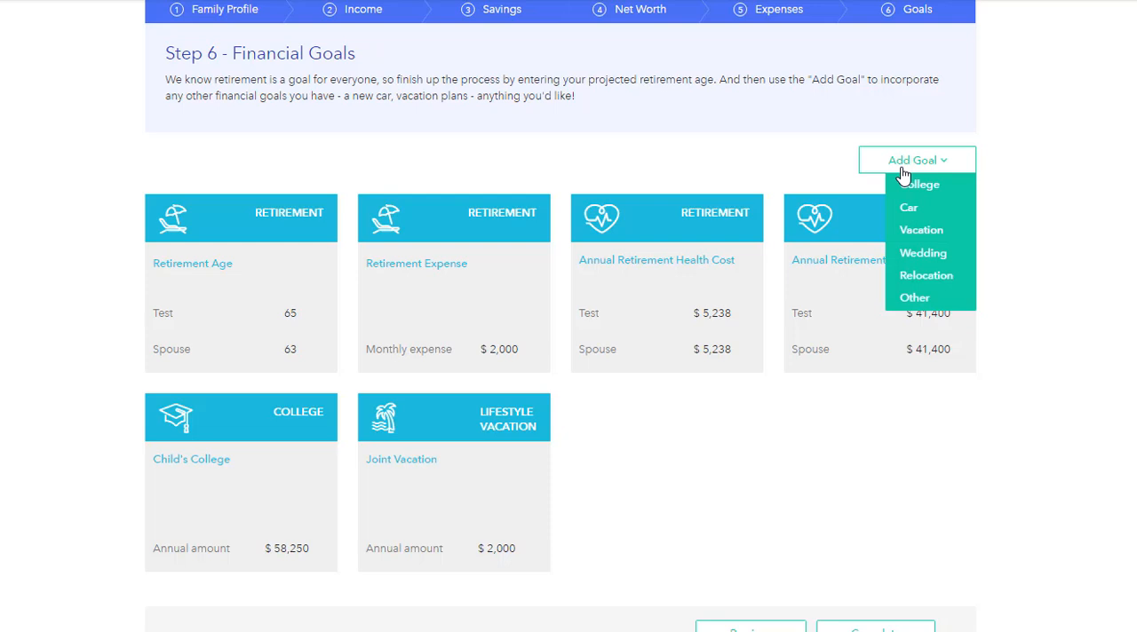
{"action": "left_click", "coordinate": [920, 277]}
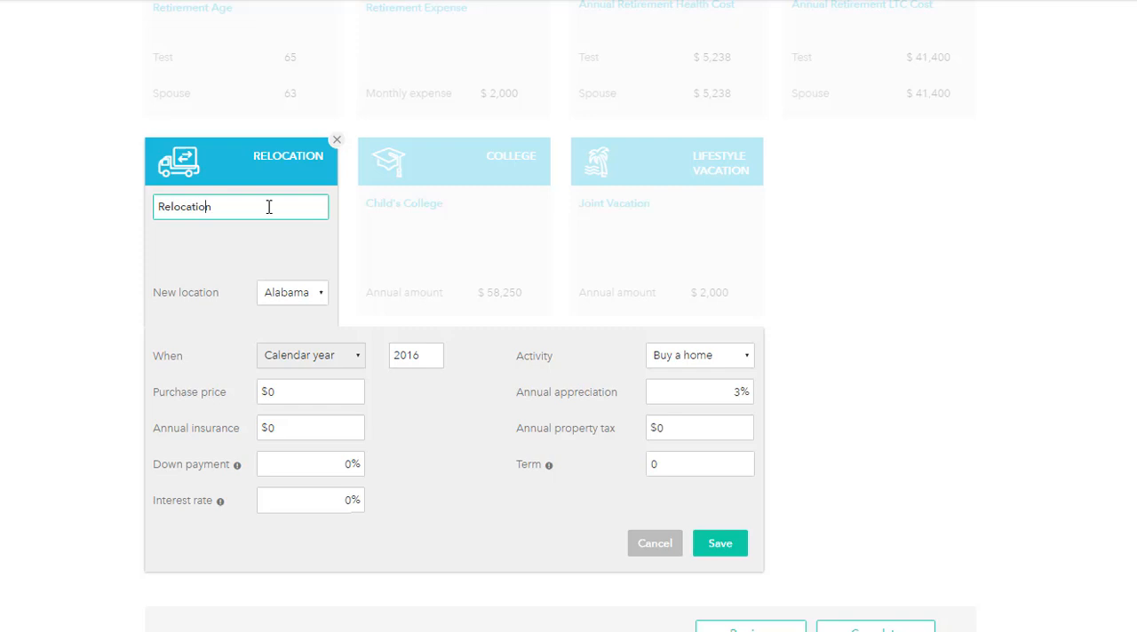
{"action": "left_click_drag", "start_coordinate": [270, 207], "coordinate": [151, 197]}
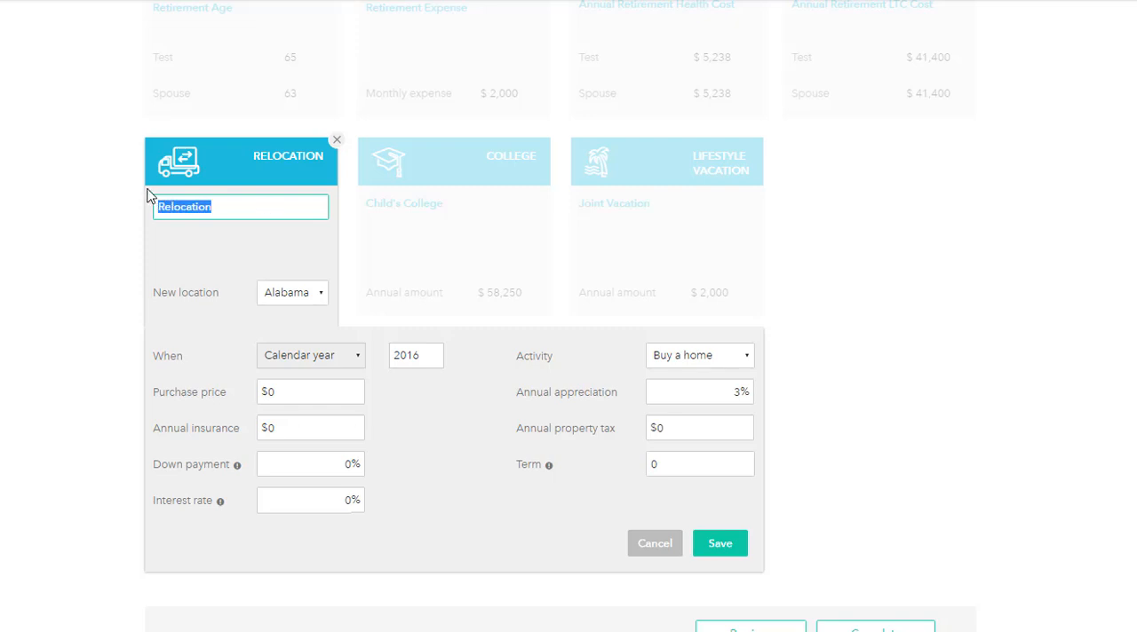
{"action": "type", "text": "Retire to Florid"}
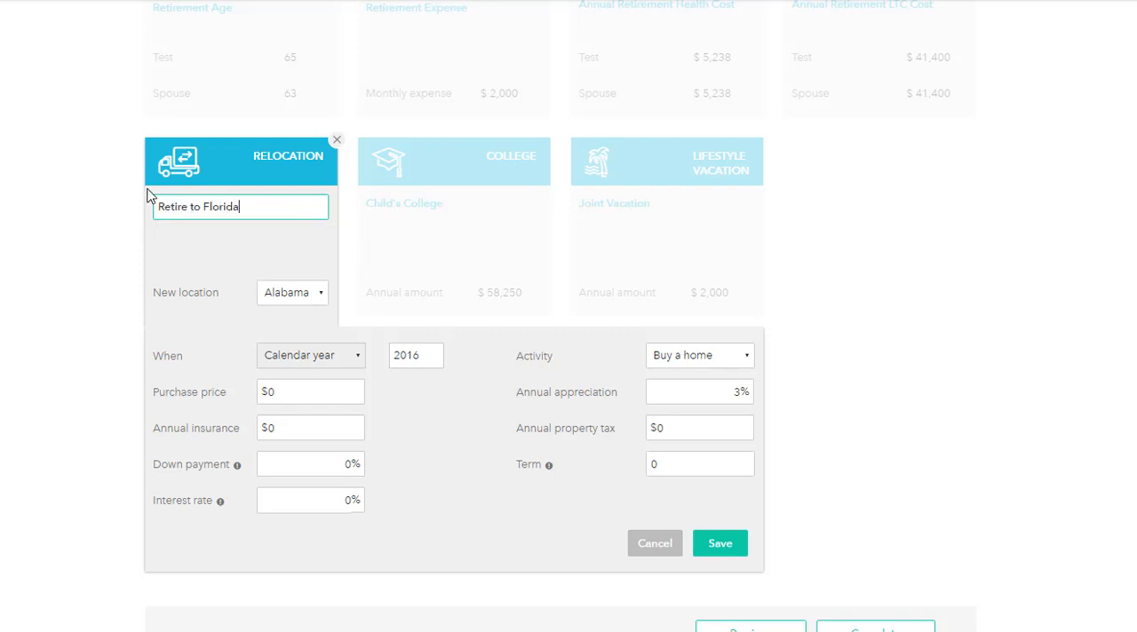
{"action": "left_click", "coordinate": [299, 295]}
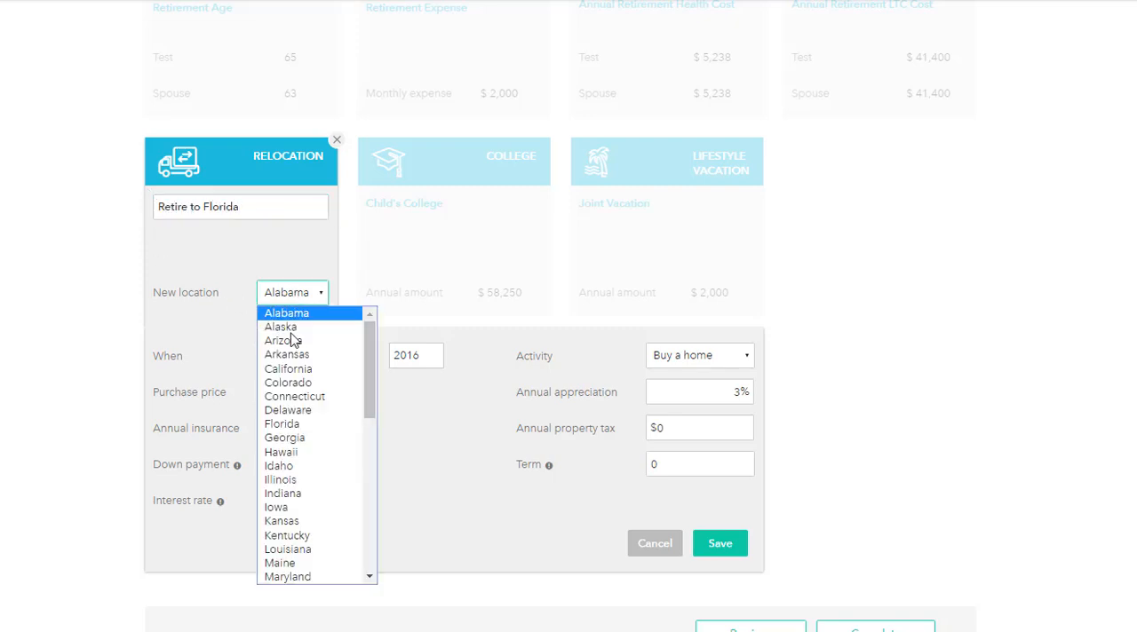
{"action": "left_click", "coordinate": [282, 424]}
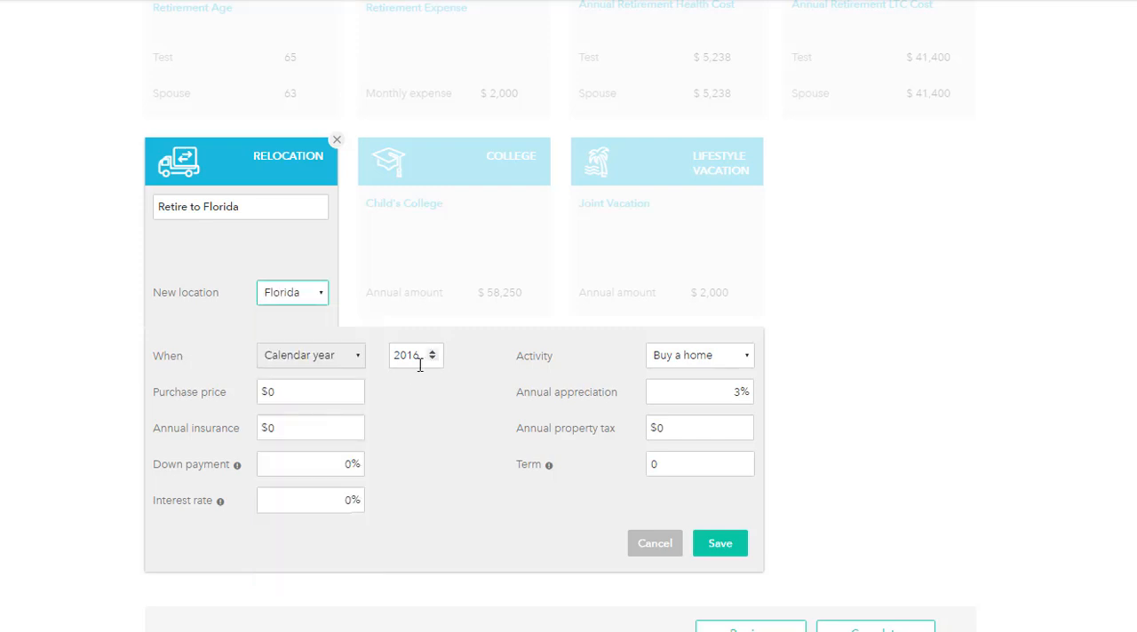
Step: Set the relocation to 2030, renting a home at $5,000 monthly rent, and save the goal
{"action": "left_click_drag", "start_coordinate": [417, 355], "coordinate": [384, 359]}
{"action": "type", "text": "2030"}
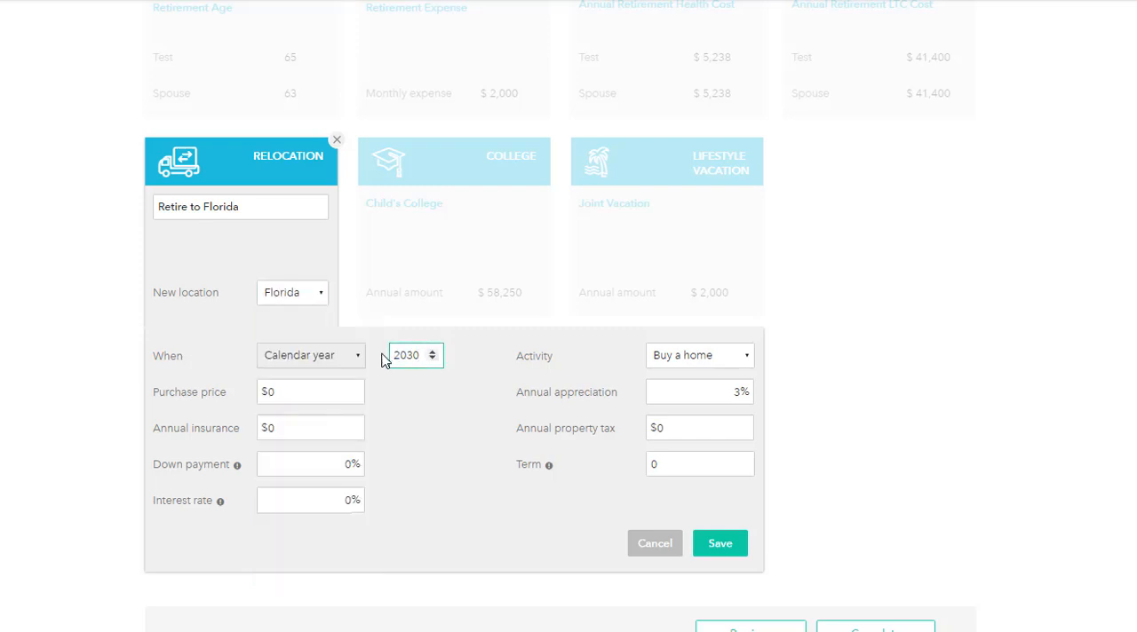
{"action": "left_click", "coordinate": [725, 358]}
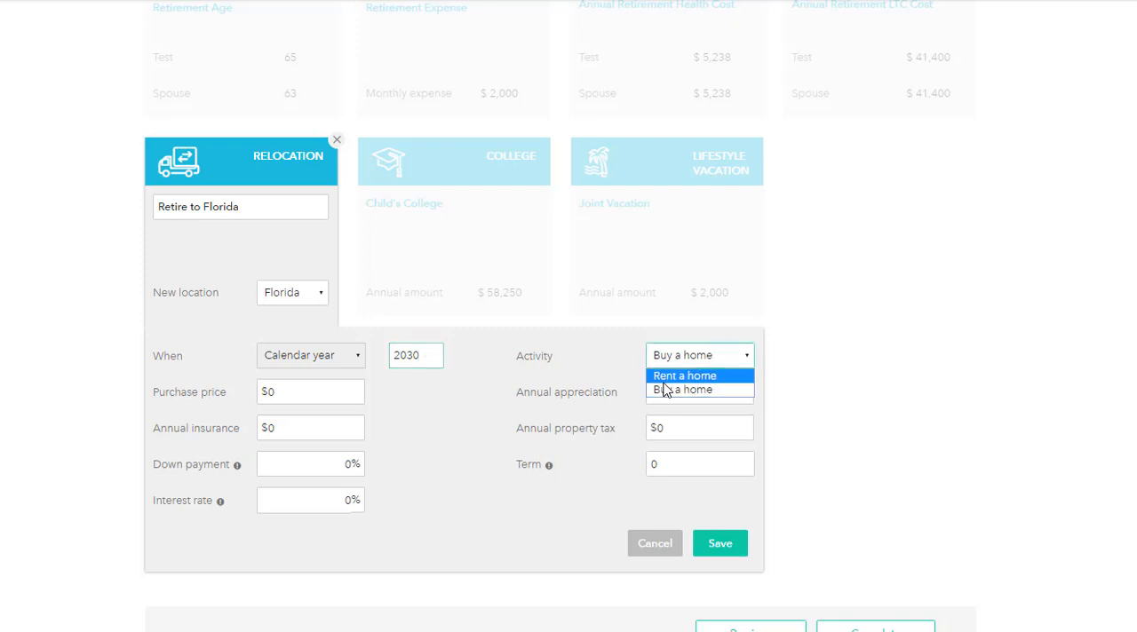
{"action": "left_click", "coordinate": [671, 379]}
{"action": "left_click", "coordinate": [260, 500]}
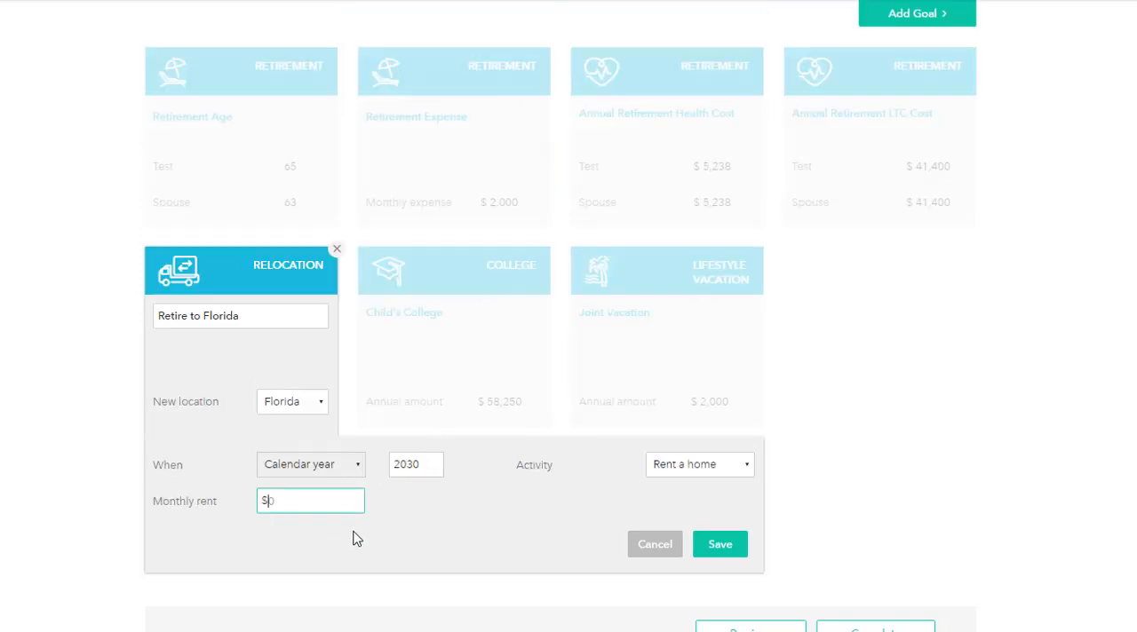
{"action": "type", "text": "5000"}
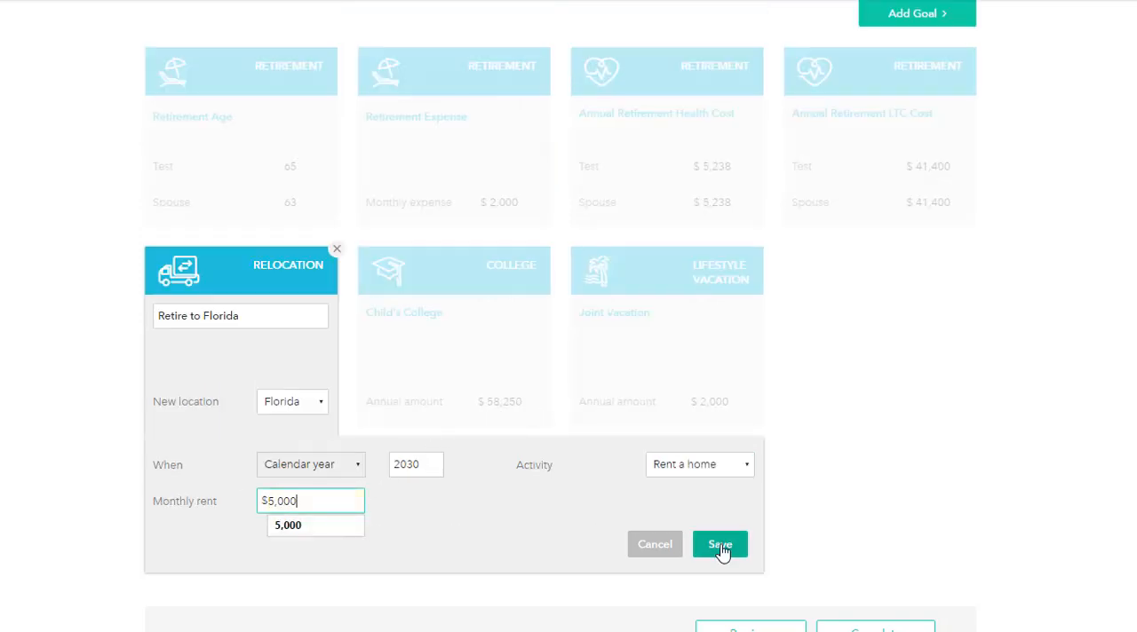
{"action": "left_click", "coordinate": [720, 547]}
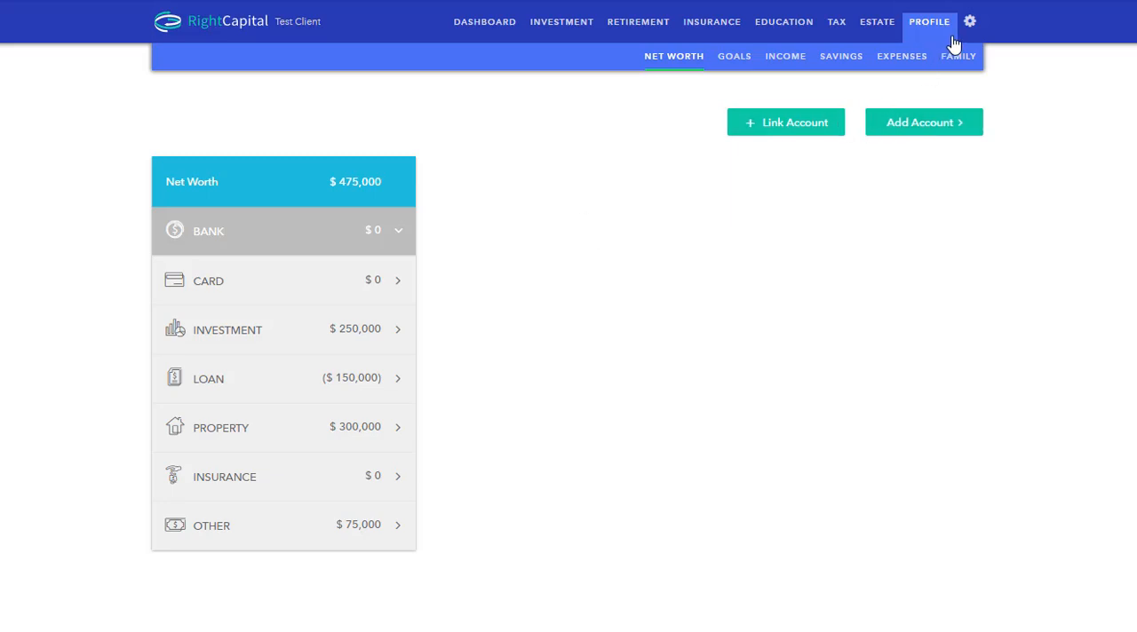
Step: In the retirement analysis action items, set the proposed retirement ages to 66 for Test and 64 for the spouse, and recalculate the plan
{"action": "left_click", "coordinate": [639, 30]}
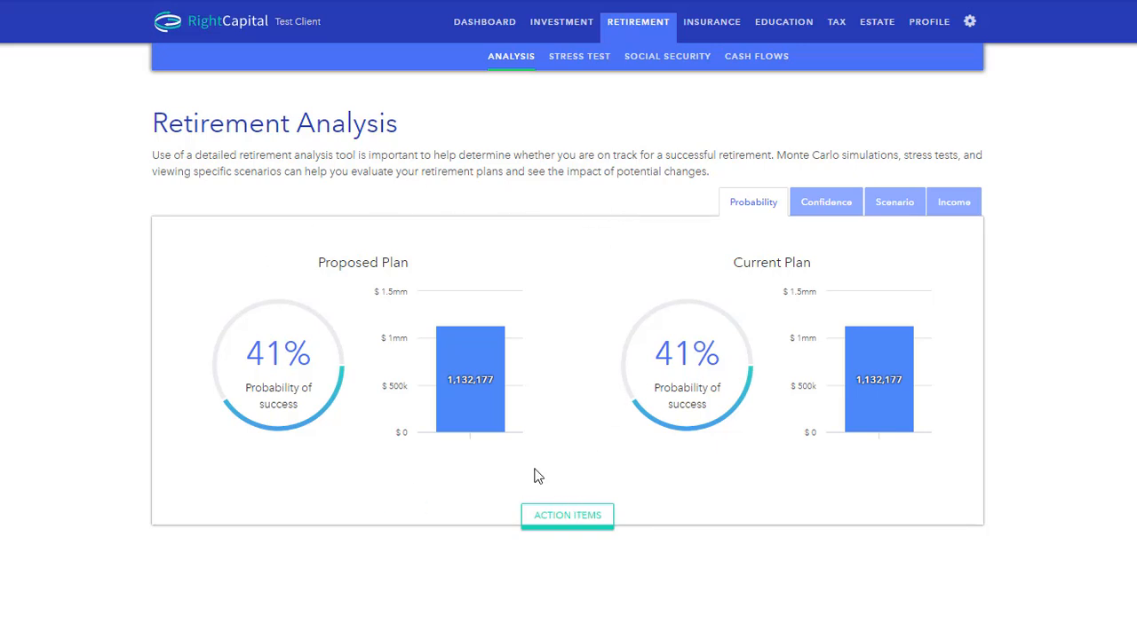
{"action": "left_click", "coordinate": [569, 524]}
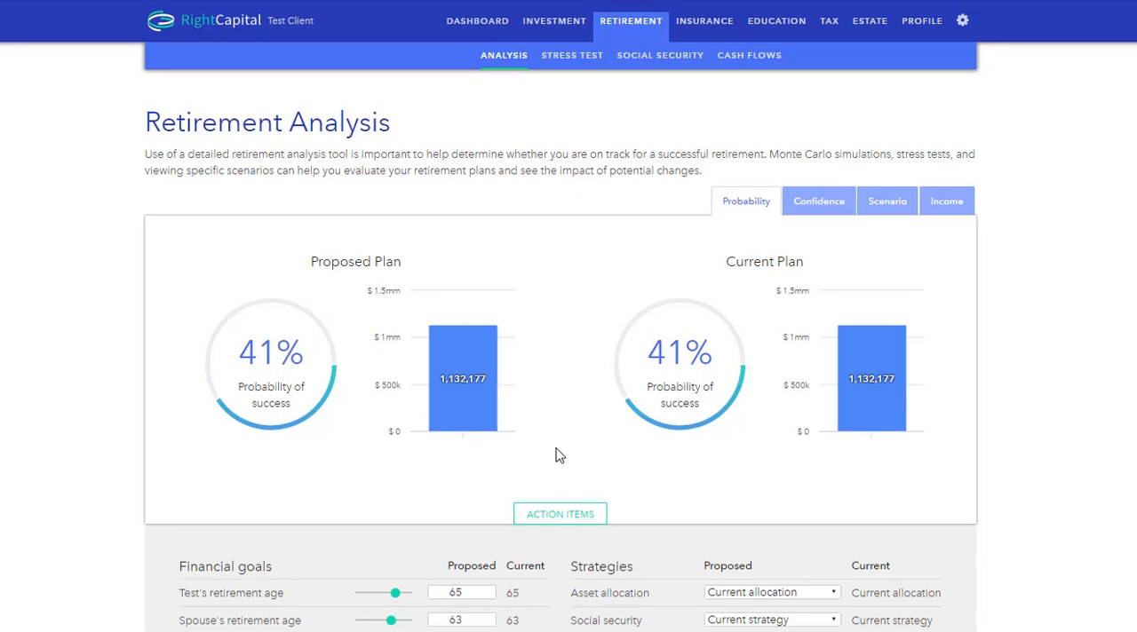
{"action": "scroll", "coordinate": [556, 451], "scroll_direction": "down", "scroll_amount": 1}
{"action": "scroll", "coordinate": [558, 455], "scroll_direction": "down", "scroll_amount": 1}
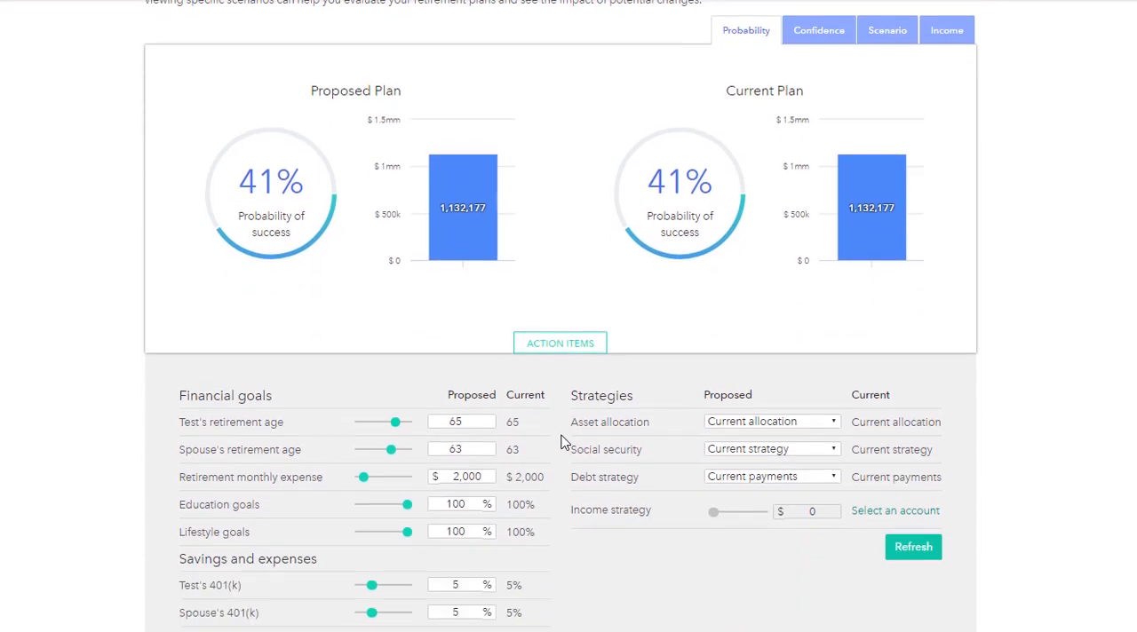
{"action": "left_click", "coordinate": [488, 418]}
{"action": "left_click", "coordinate": [489, 446]}
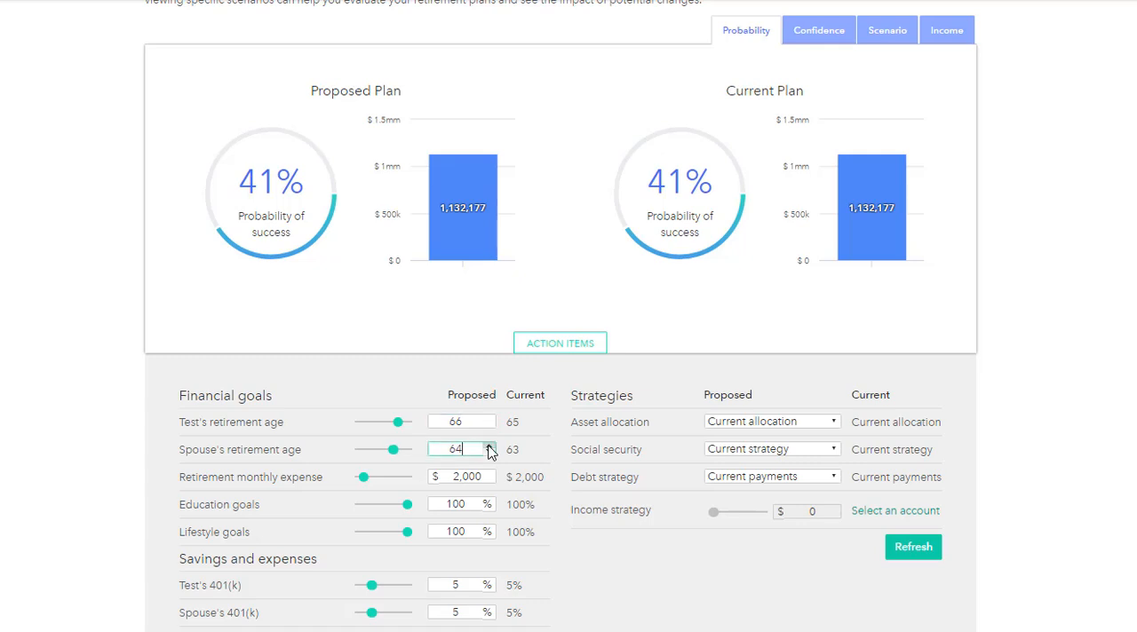
{"action": "left_click", "coordinate": [915, 551]}
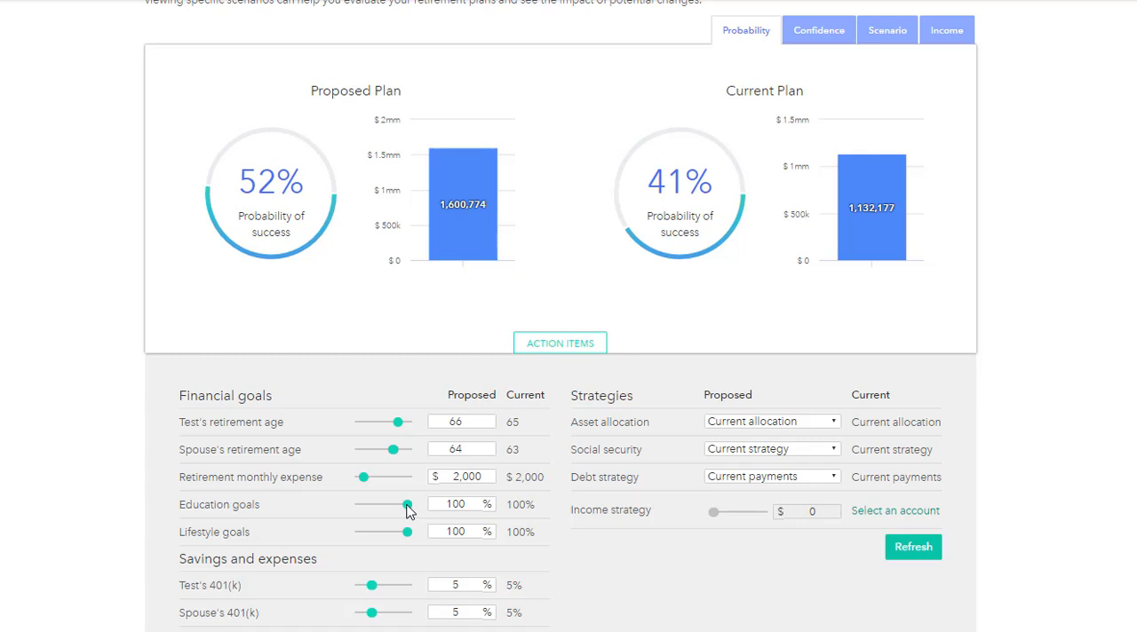
Step: Reduce the proposed education goals to 50% and set Social Security to the optimal strategy, recalculating the proposed plan after each change
{"action": "left_click_drag", "start_coordinate": [408, 508], "coordinate": [383, 508]}
{"action": "left_click", "coordinate": [897, 548]}
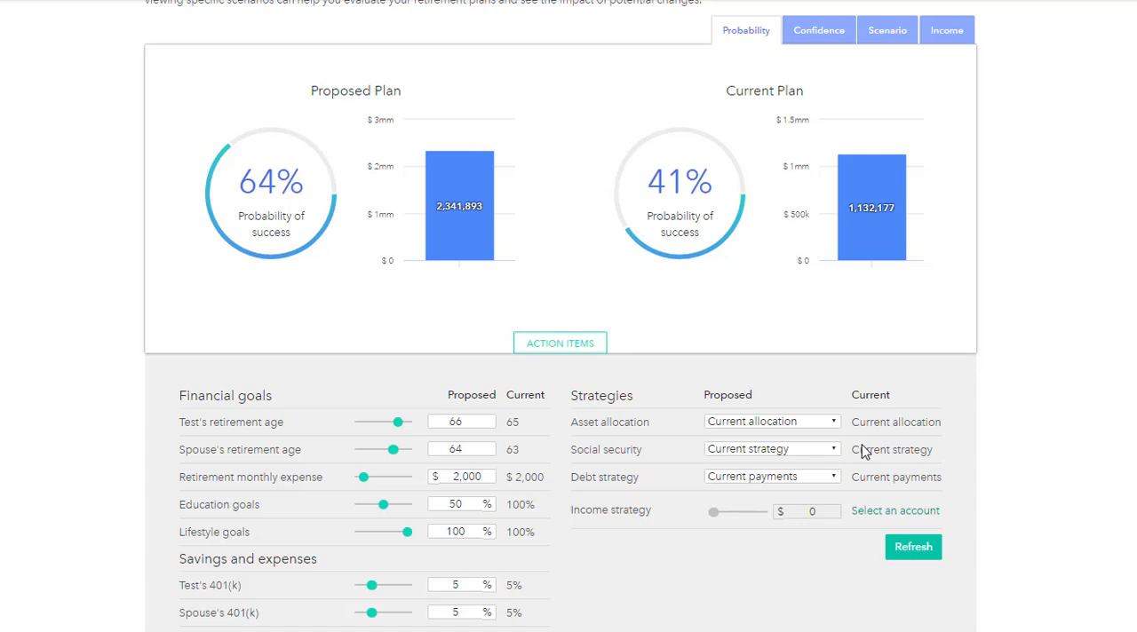
{"action": "left_click", "coordinate": [833, 451]}
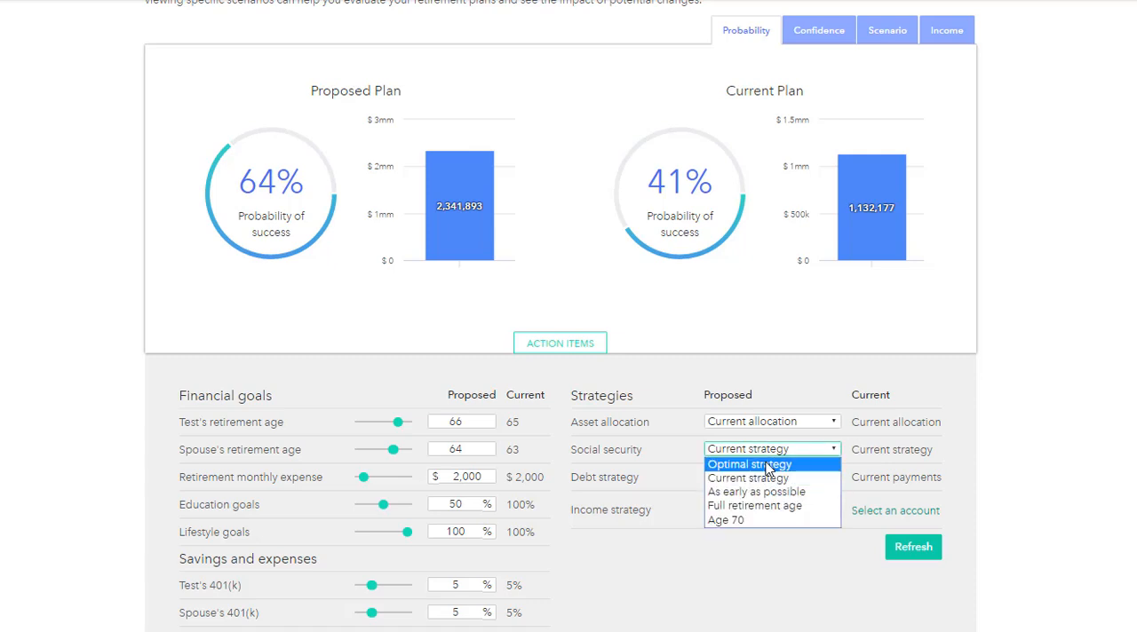
{"action": "left_click", "coordinate": [770, 465]}
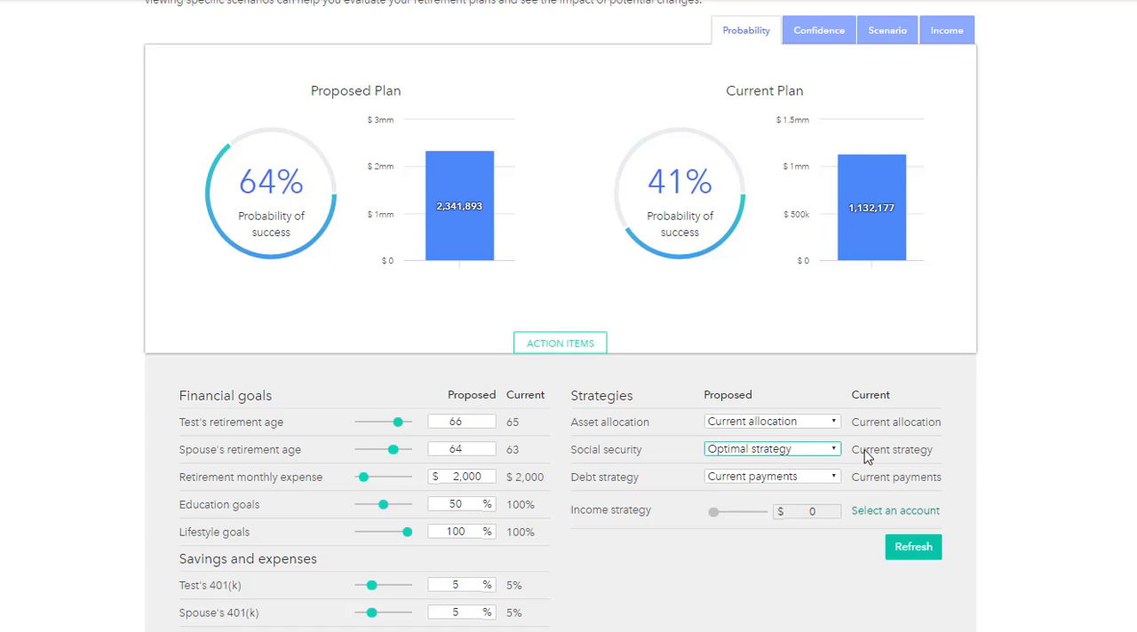
{"action": "left_click", "coordinate": [916, 552]}
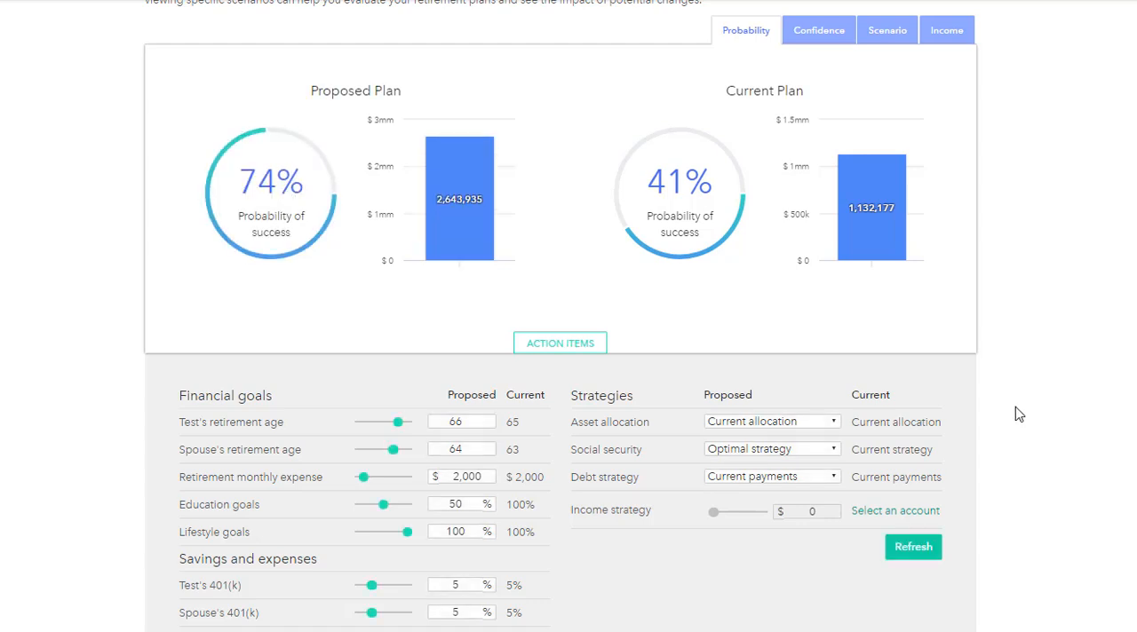
Step: Examine the asset simulation confidence chart and the scenario analysis under "6% Equity, 3% Bond, 1% Cash - Flat"
{"action": "scroll", "coordinate": [1028, 411], "scroll_direction": "up", "scroll_amount": 1}
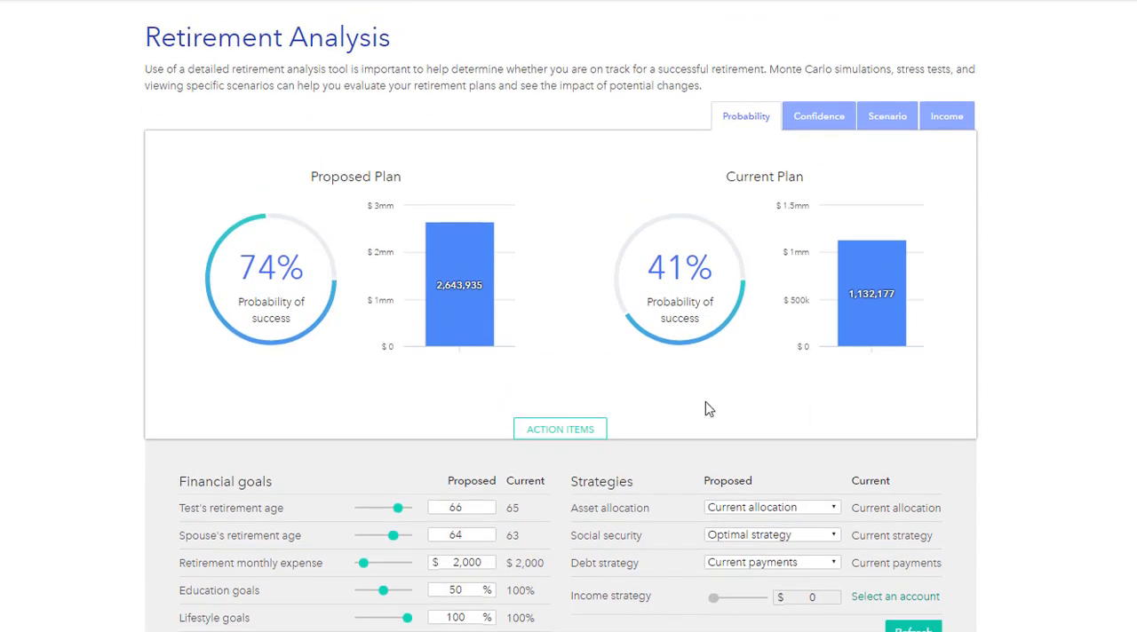
{"action": "scroll", "coordinate": [1110, 416], "scroll_direction": "up", "scroll_amount": 1}
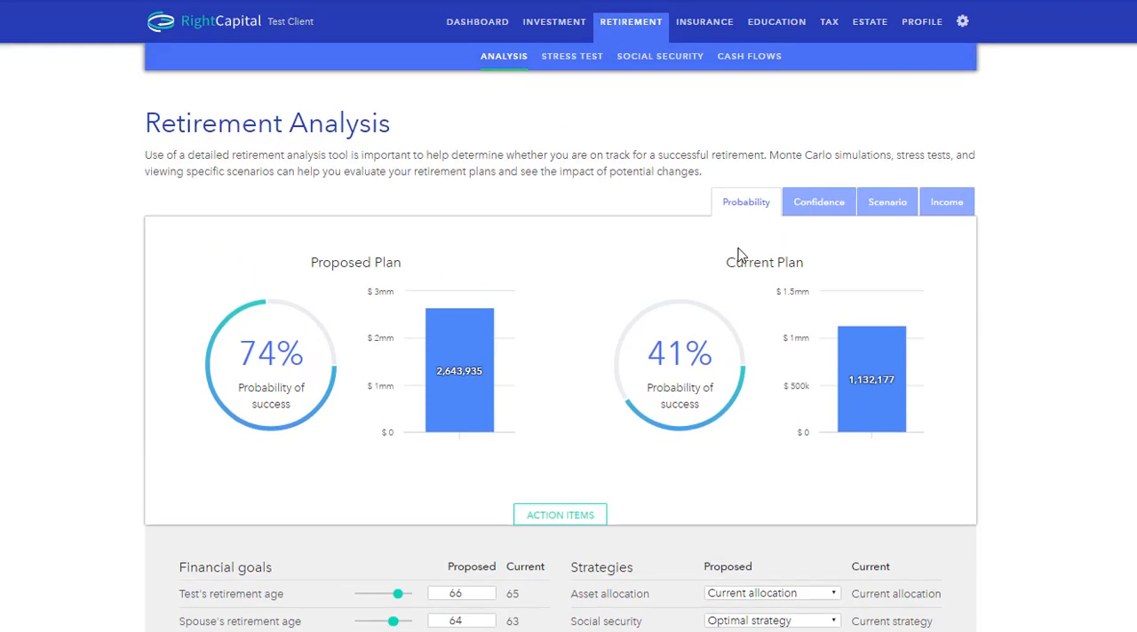
{"action": "left_click", "coordinate": [818, 213]}
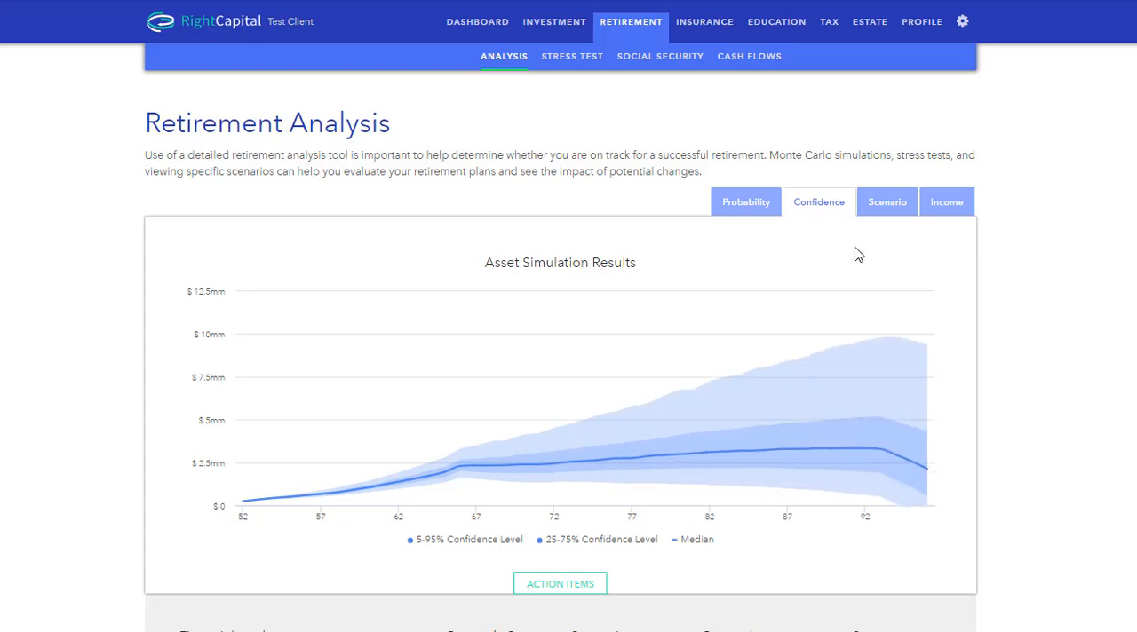
{"action": "left_click", "coordinate": [888, 212]}
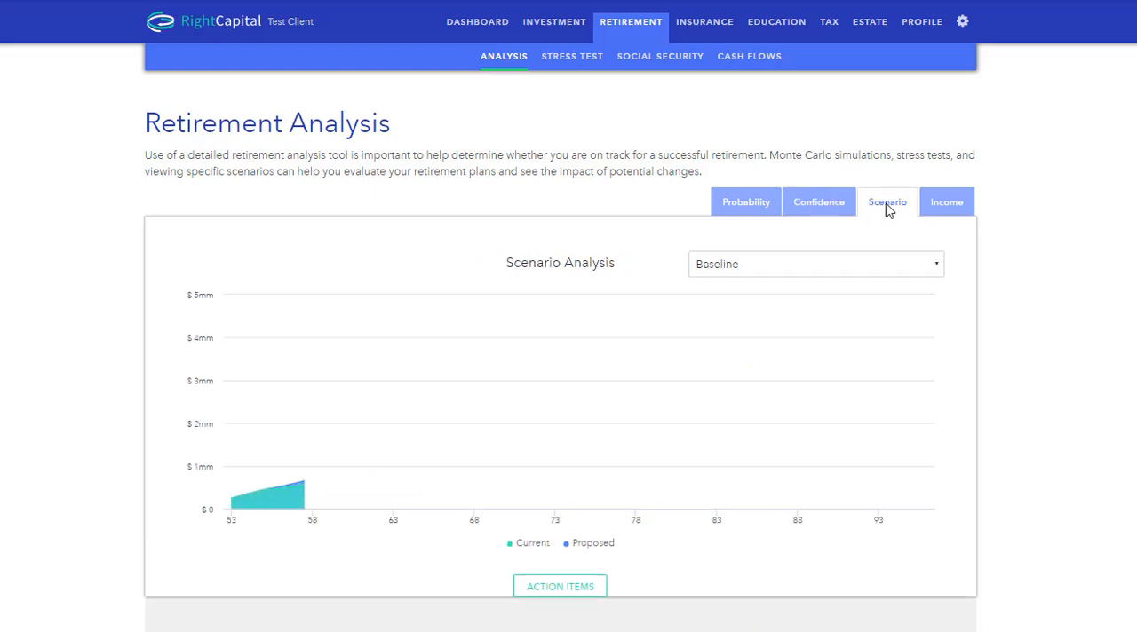
{"action": "left_click", "coordinate": [926, 268]}
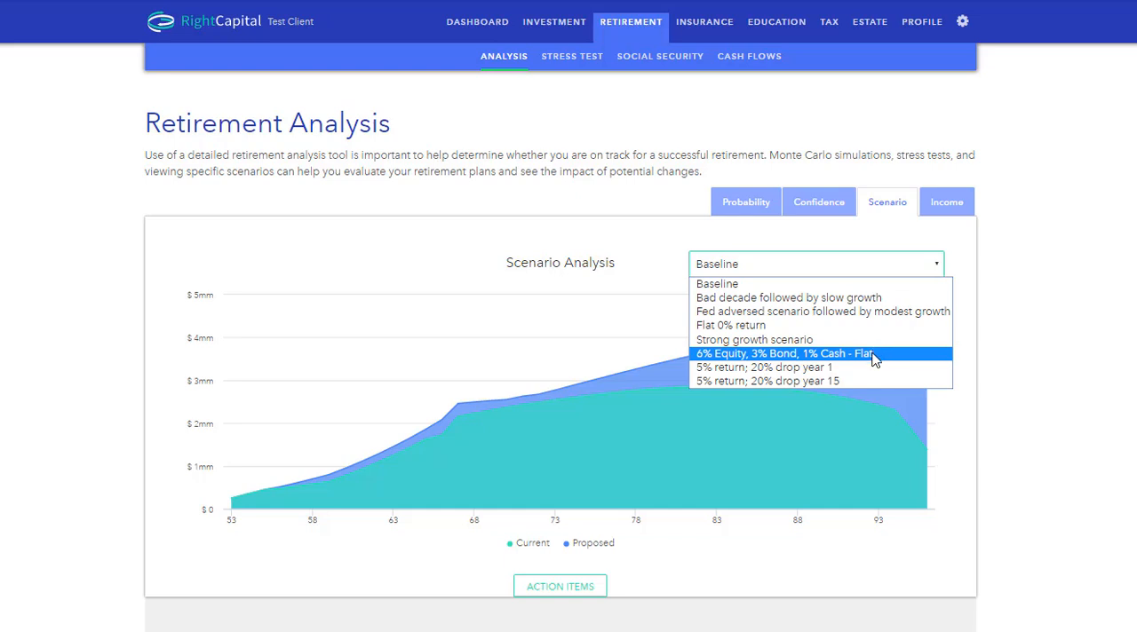
{"action": "left_click", "coordinate": [875, 354]}
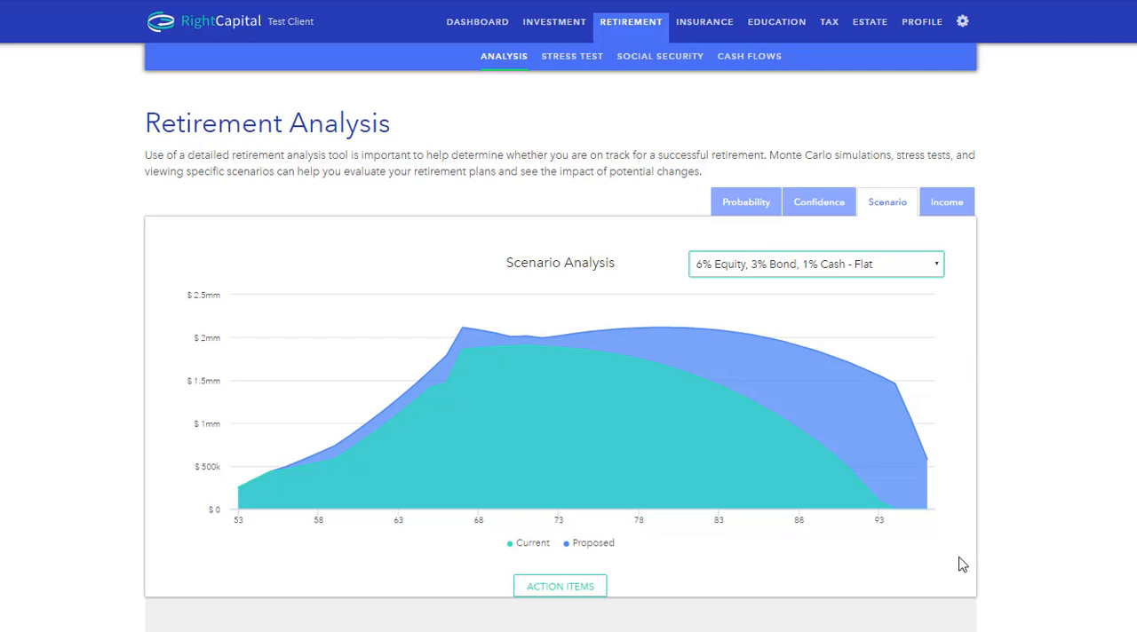
Step: Compare the scenario analysis under "5% return; 20% drop year 1", "5% return; 20% drop year 15" and Baseline, and view the retirement income details
{"action": "left_click", "coordinate": [921, 271]}
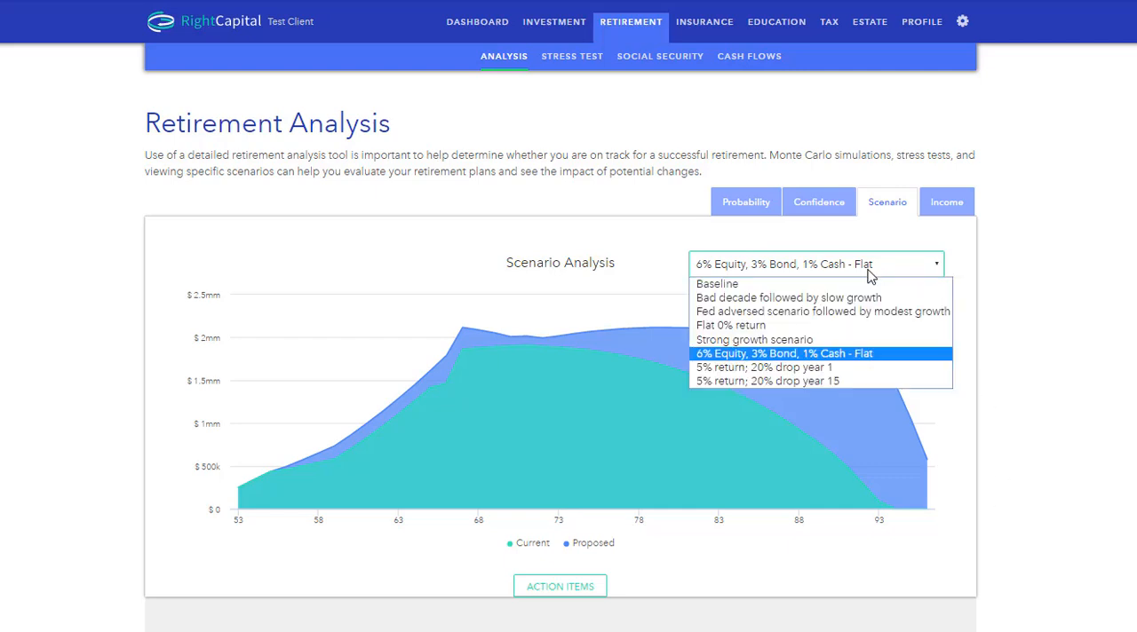
{"action": "left_click", "coordinate": [784, 379]}
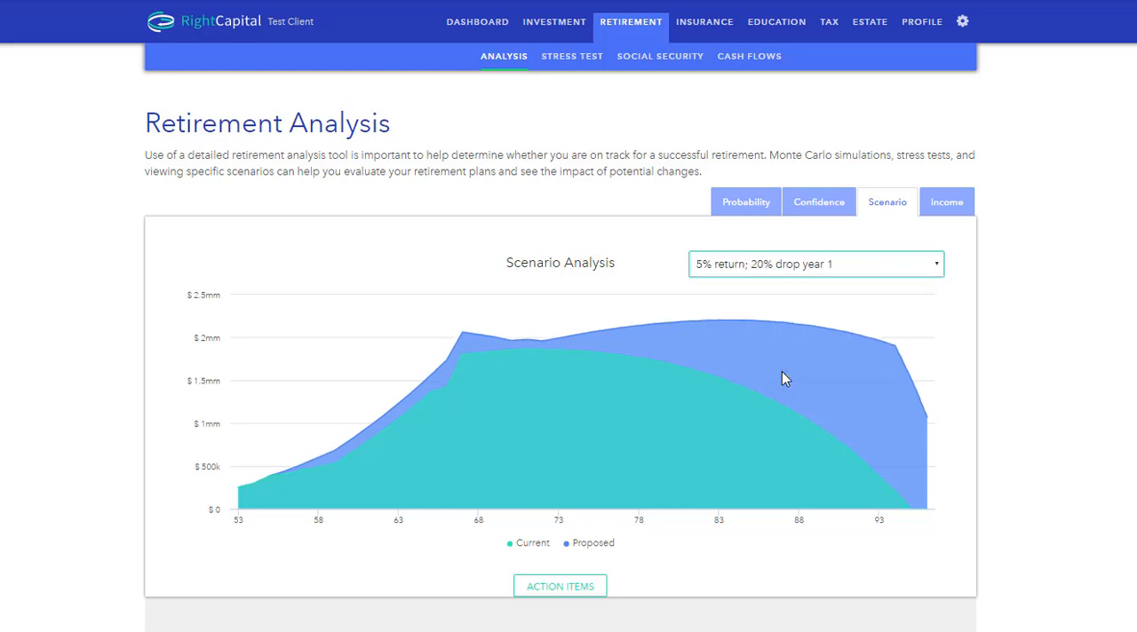
{"action": "left_click", "coordinate": [803, 274]}
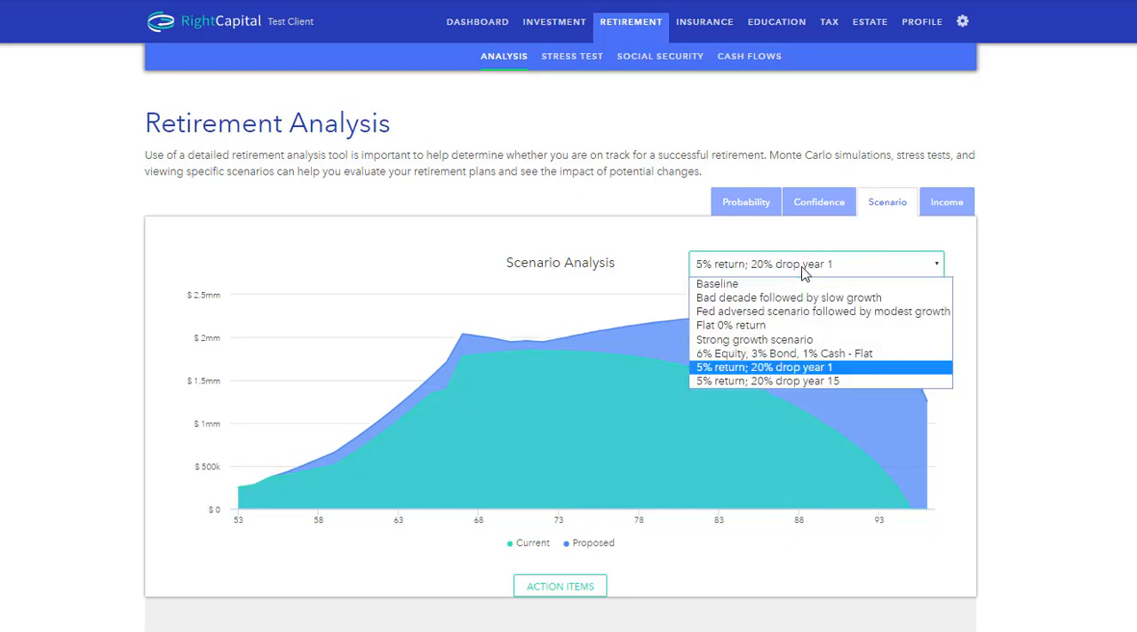
{"action": "left_click", "coordinate": [779, 382]}
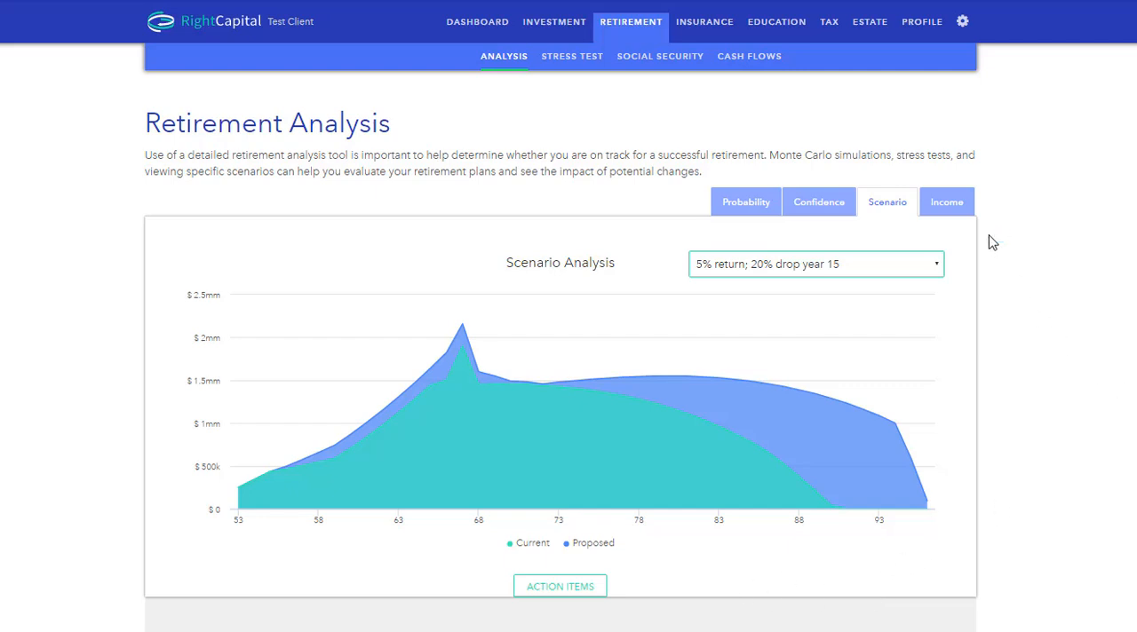
{"action": "left_click", "coordinate": [895, 270]}
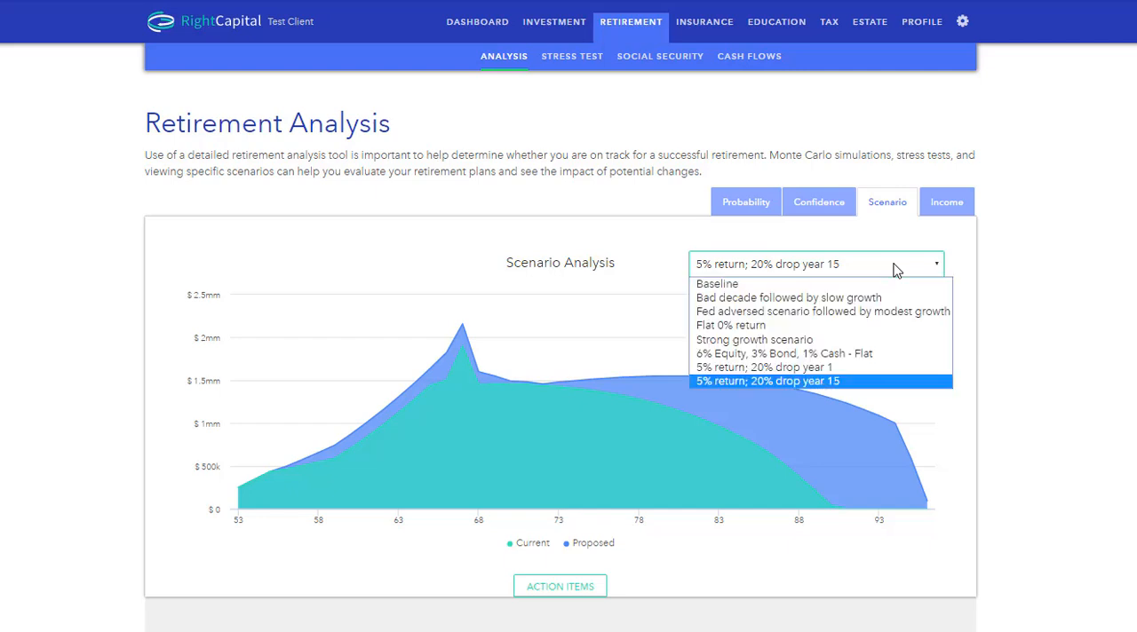
{"action": "left_click", "coordinate": [860, 281]}
{"action": "left_click", "coordinate": [944, 213]}
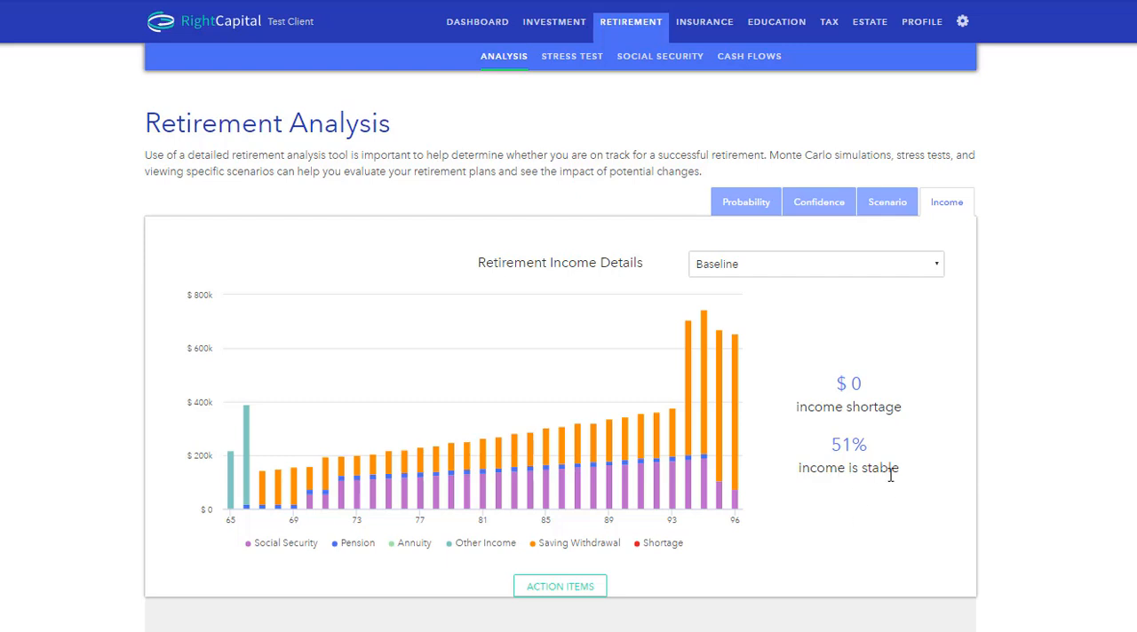
Step: Examine the retirement cash flow summary, reviewing yearly inflows, outflows and net flows across the whole projection
{"action": "left_click", "coordinate": [741, 62]}
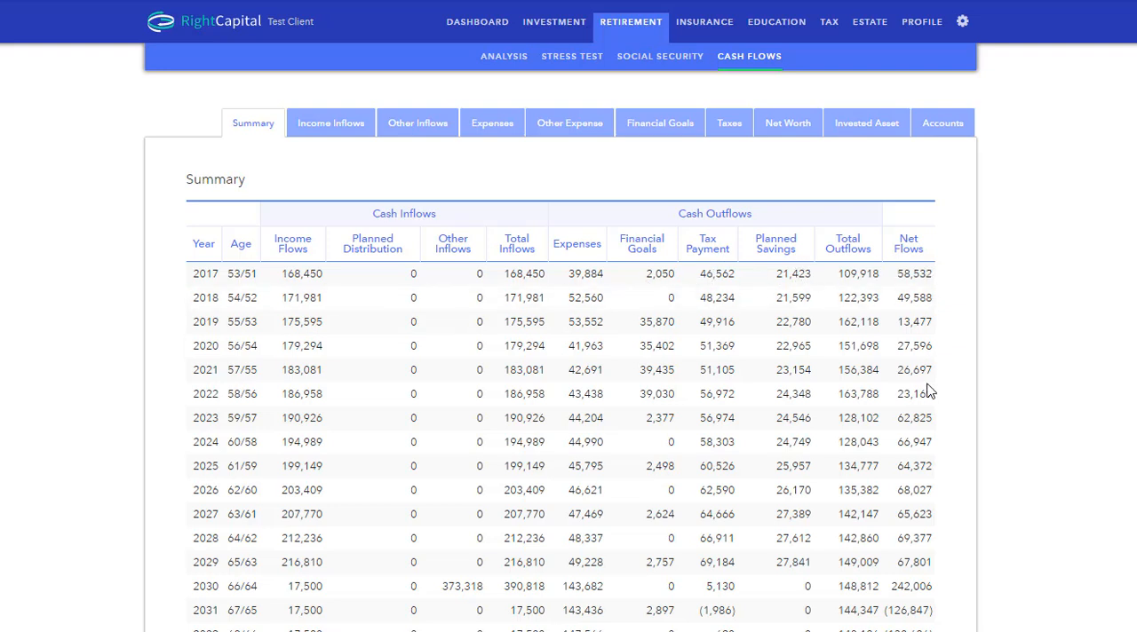
{"action": "scroll", "coordinate": [975, 349], "scroll_direction": "down", "scroll_amount": 1}
{"action": "scroll", "coordinate": [975, 349], "scroll_direction": "down", "scroll_amount": 3}
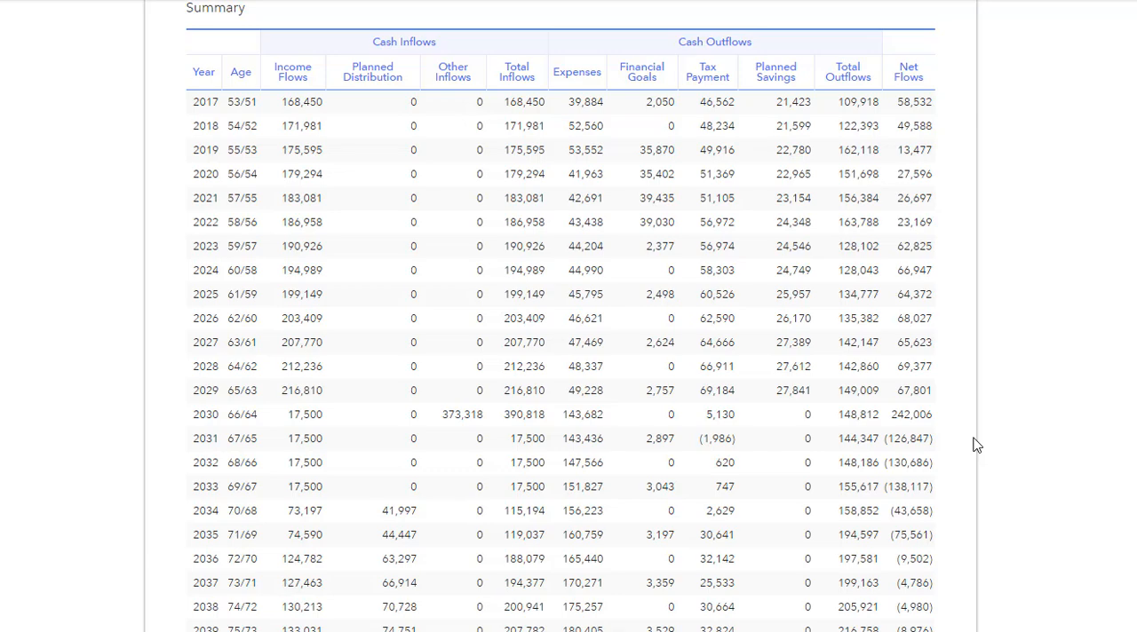
{"action": "scroll", "coordinate": [973, 437], "scroll_direction": "down", "scroll_amount": 1}
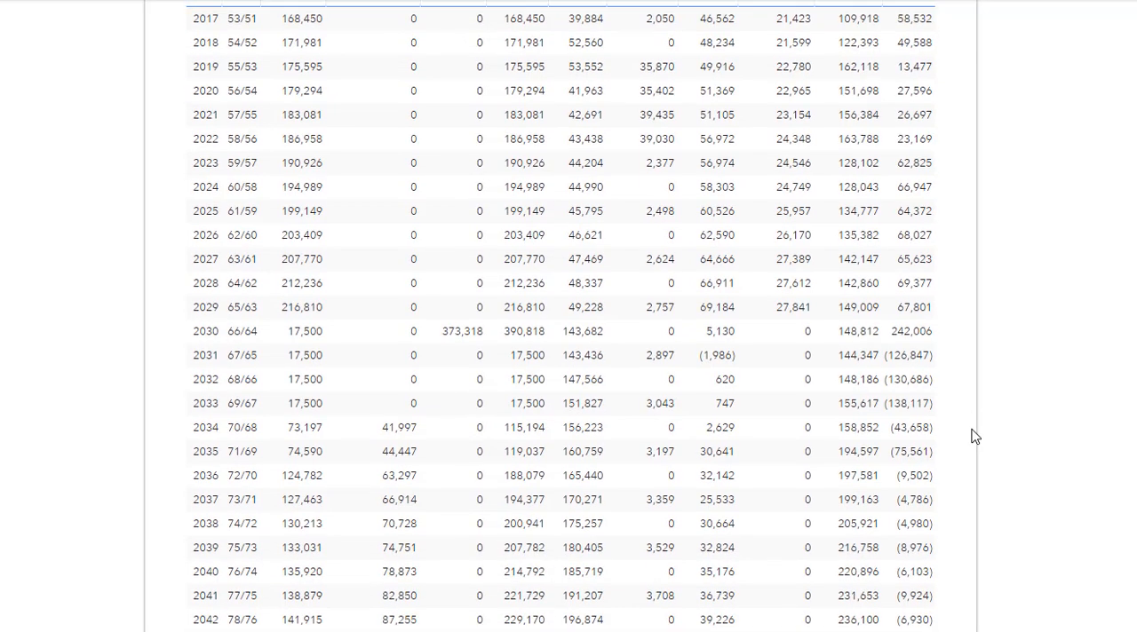
{"action": "scroll", "coordinate": [975, 436], "scroll_direction": "up", "scroll_amount": 2}
{"action": "scroll", "coordinate": [975, 436], "scroll_direction": "down", "scroll_amount": 2}
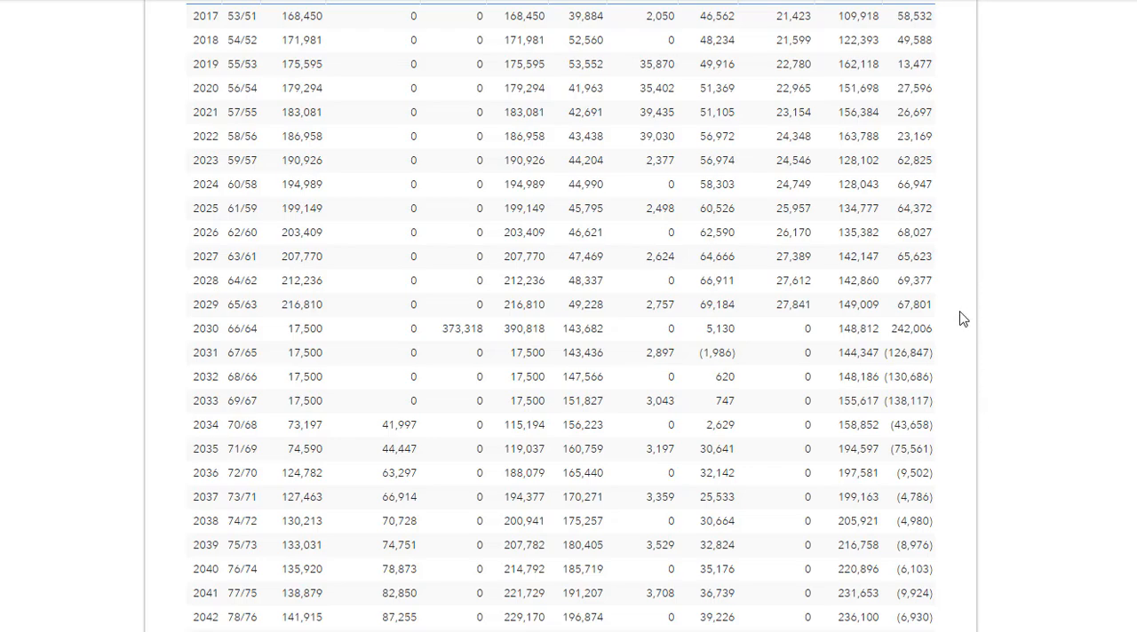
{"action": "scroll", "coordinate": [972, 341], "scroll_direction": "down", "scroll_amount": 5}
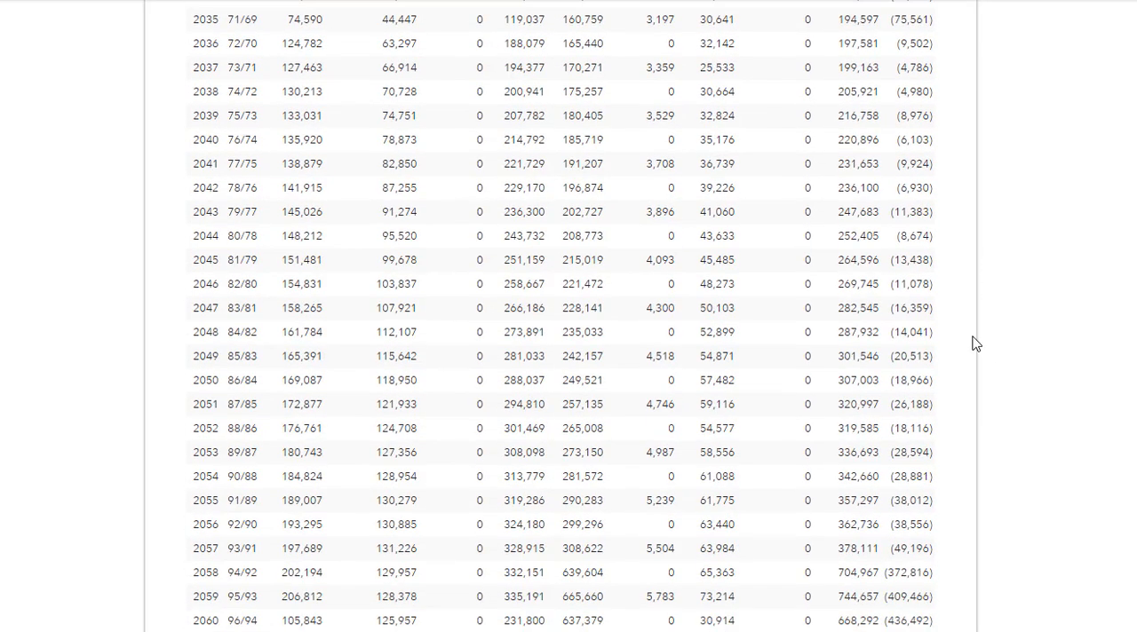
{"action": "scroll", "coordinate": [975, 343], "scroll_direction": "up", "scroll_amount": 8}
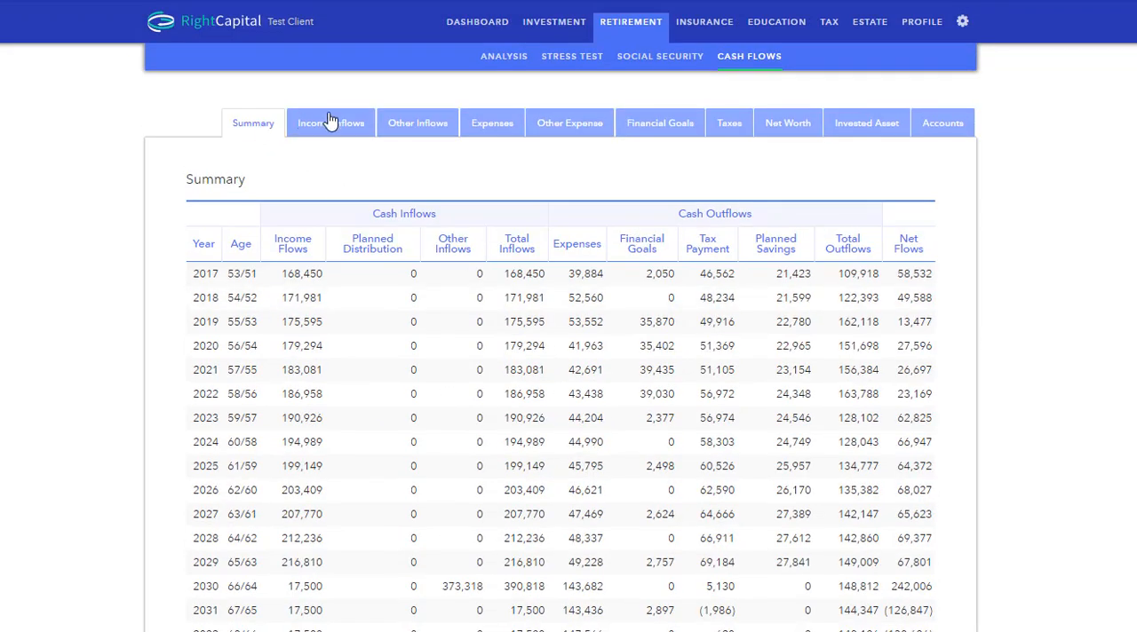
Step: Review the cash flow projection details for income inflows, expenses, financial goals and invested assets
{"action": "left_click", "coordinate": [331, 124]}
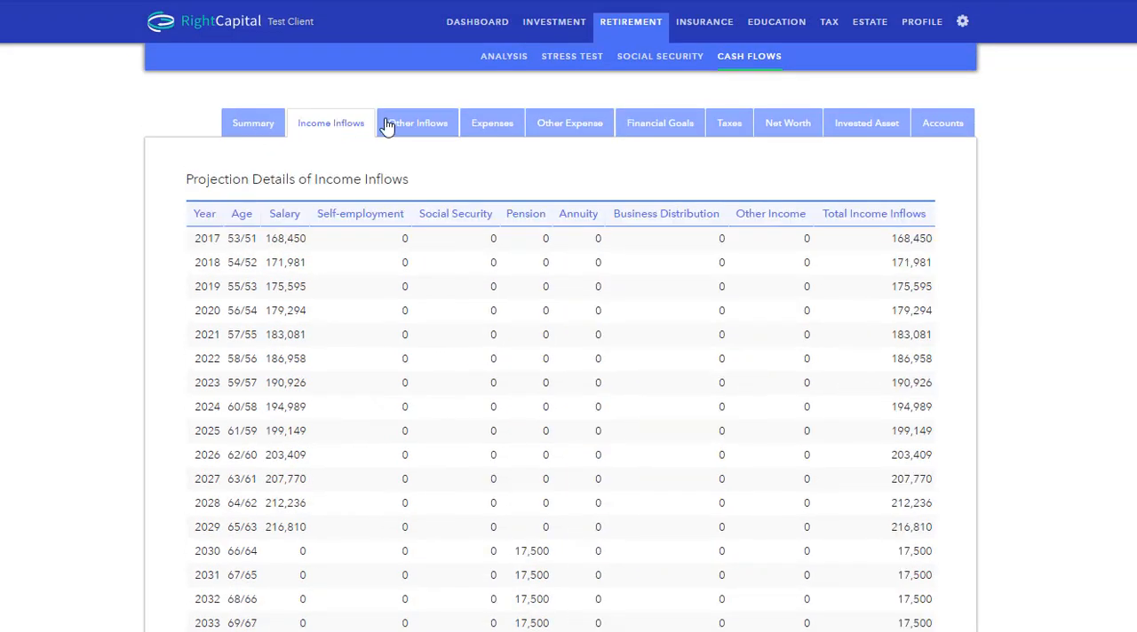
{"action": "left_click", "coordinate": [505, 128]}
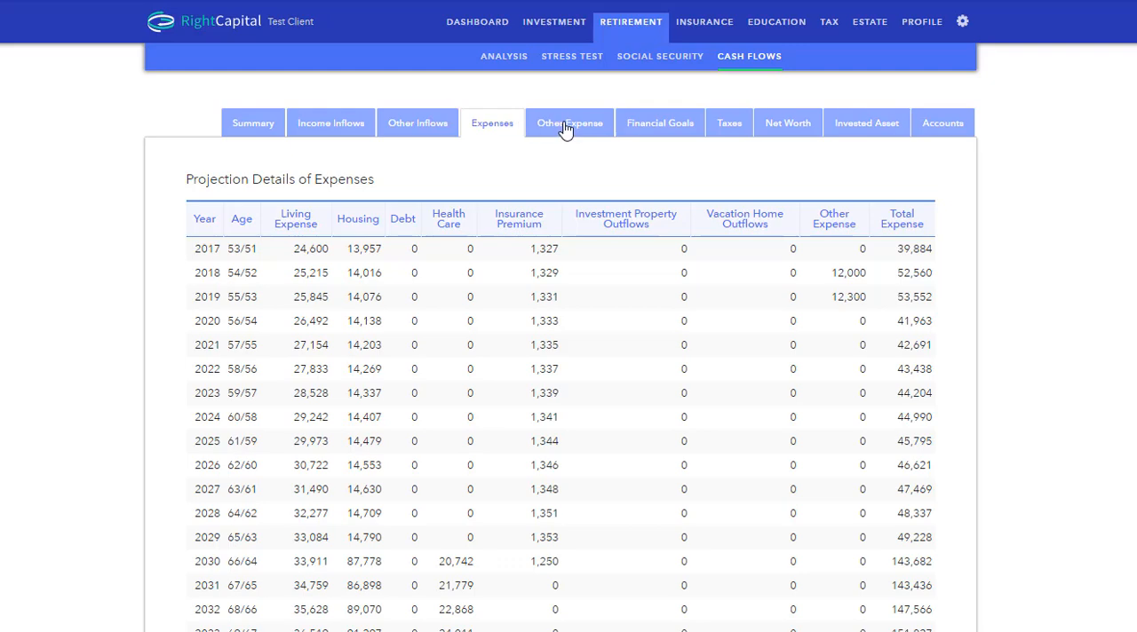
{"action": "left_click", "coordinate": [659, 127]}
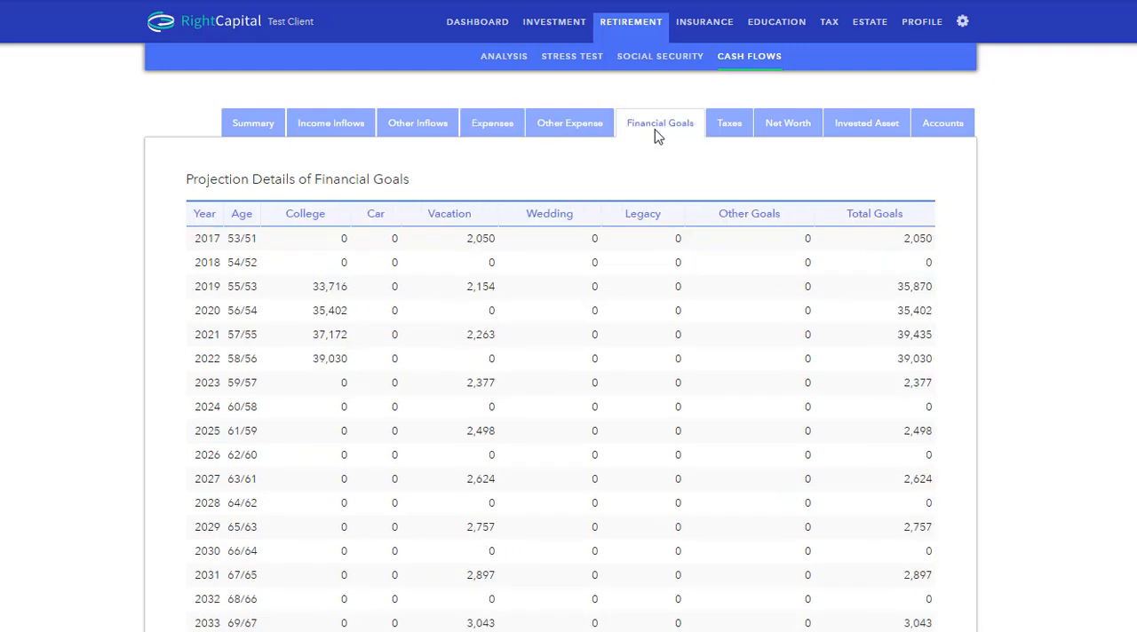
{"action": "left_click", "coordinate": [868, 125]}
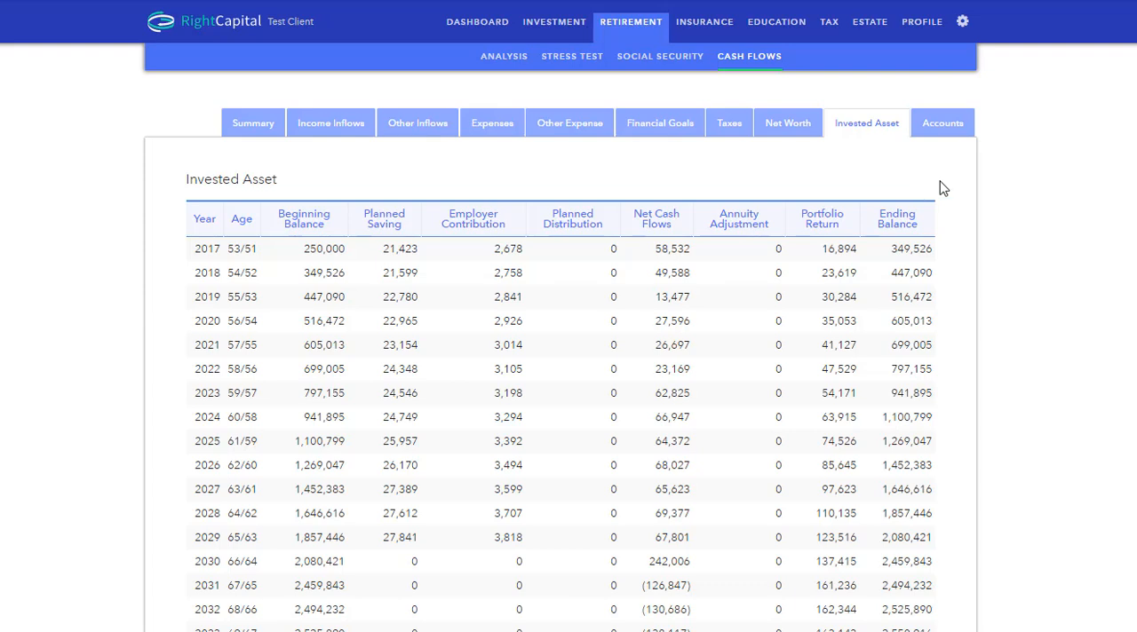
Step: Examine the projected ending balances by account and the yearly net cash flows for each account type
{"action": "left_click", "coordinate": [943, 131]}
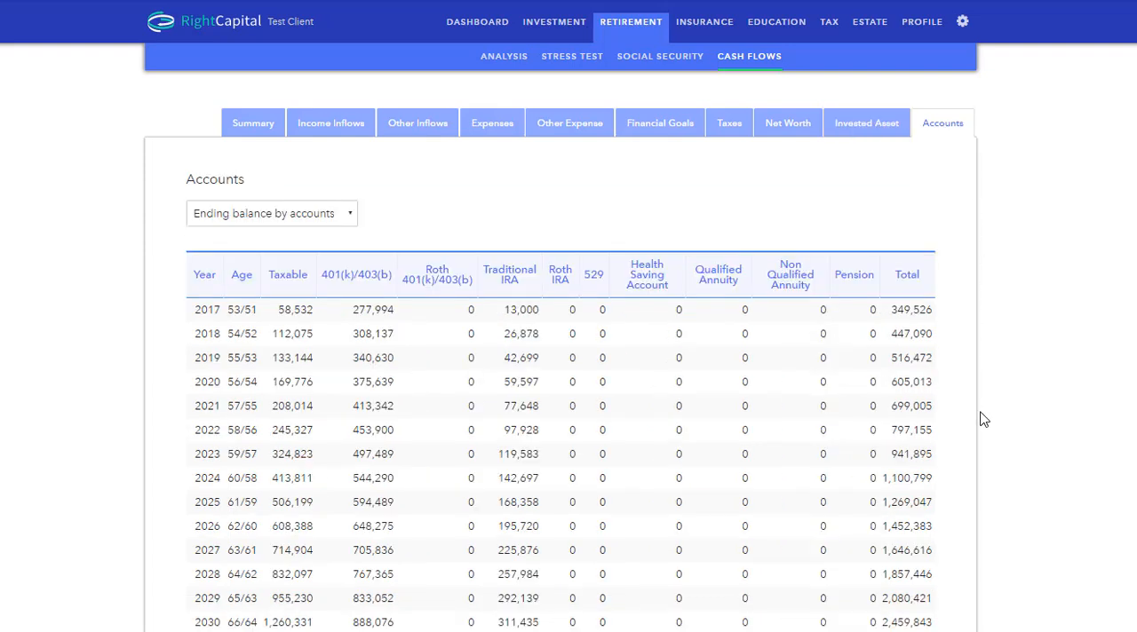
{"action": "left_click", "coordinate": [317, 213]}
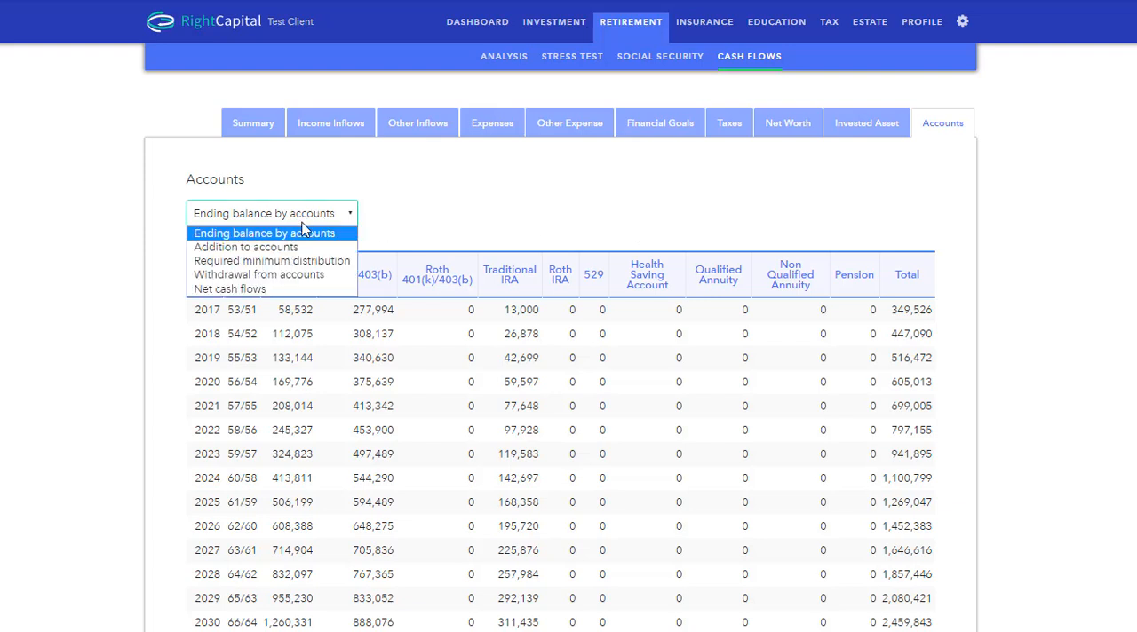
{"action": "left_click", "coordinate": [276, 290]}
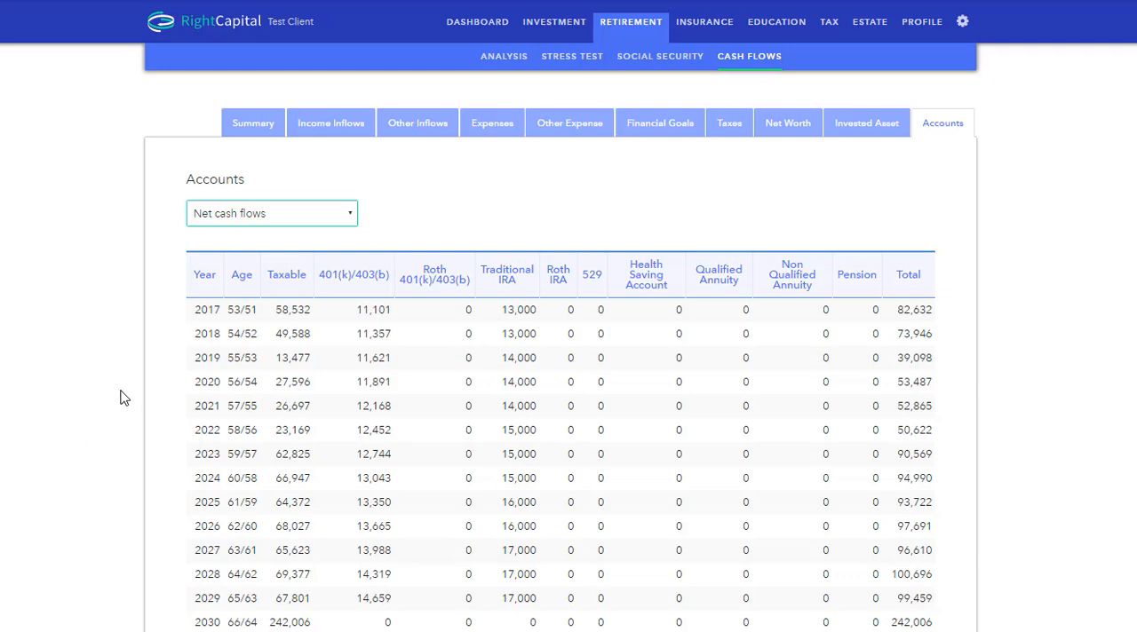
{"action": "scroll", "coordinate": [122, 396], "scroll_direction": "down", "scroll_amount": 3}
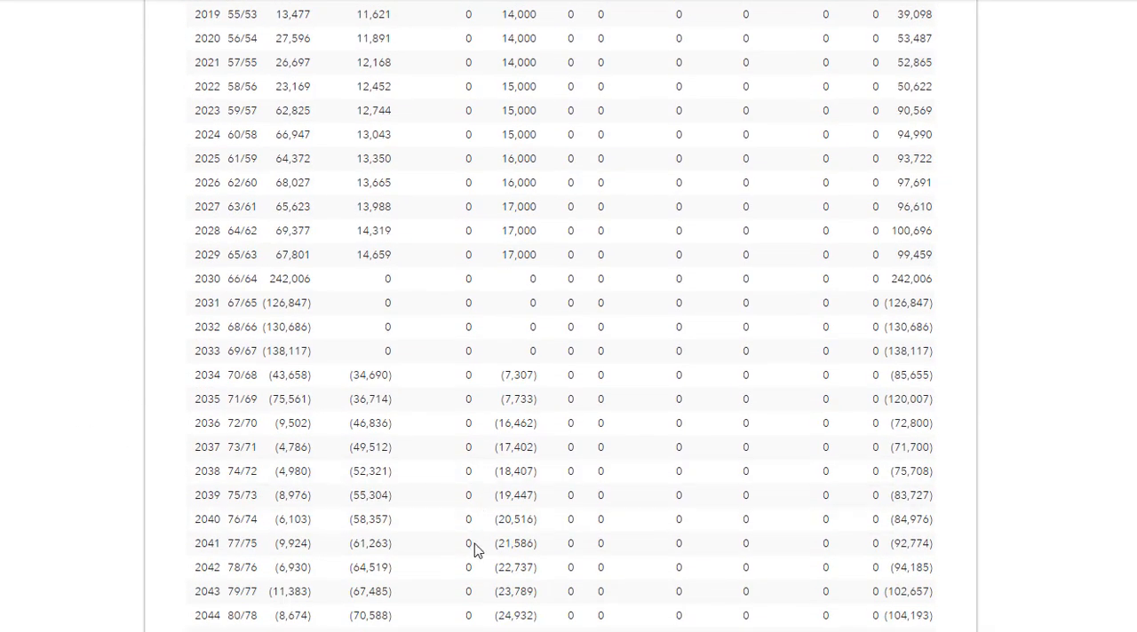
{"action": "scroll", "coordinate": [136, 438], "scroll_direction": "up", "scroll_amount": 4}
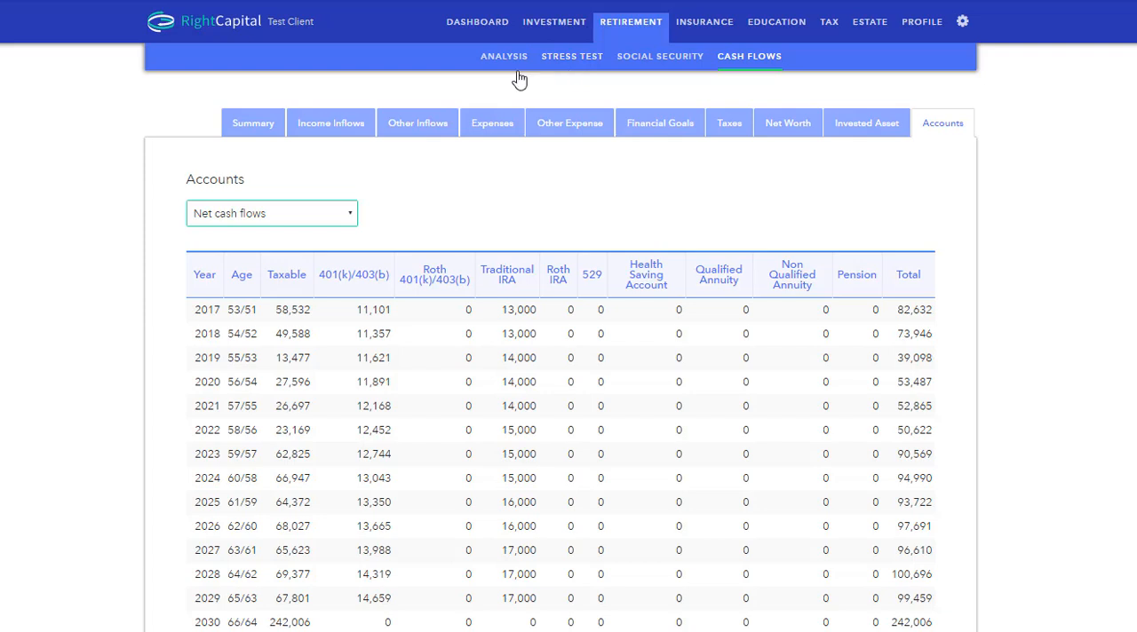
Step: Open the retirement stress test with its action items and inspect the probability of success for the baseline and each risk
{"action": "left_click", "coordinate": [564, 64]}
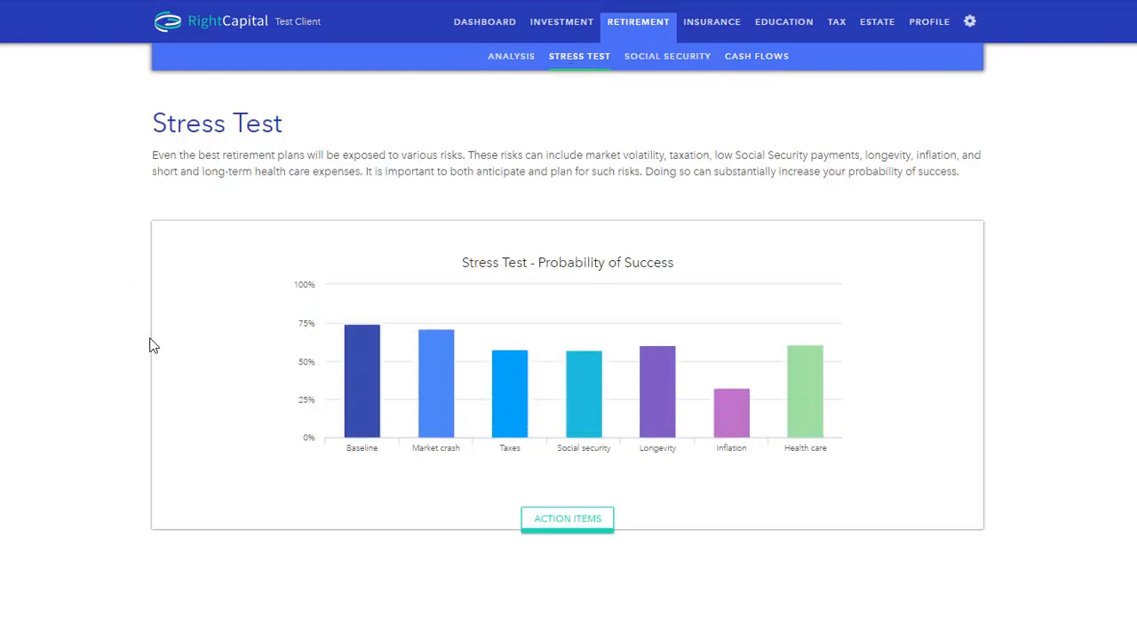
{"action": "left_click", "coordinate": [582, 524]}
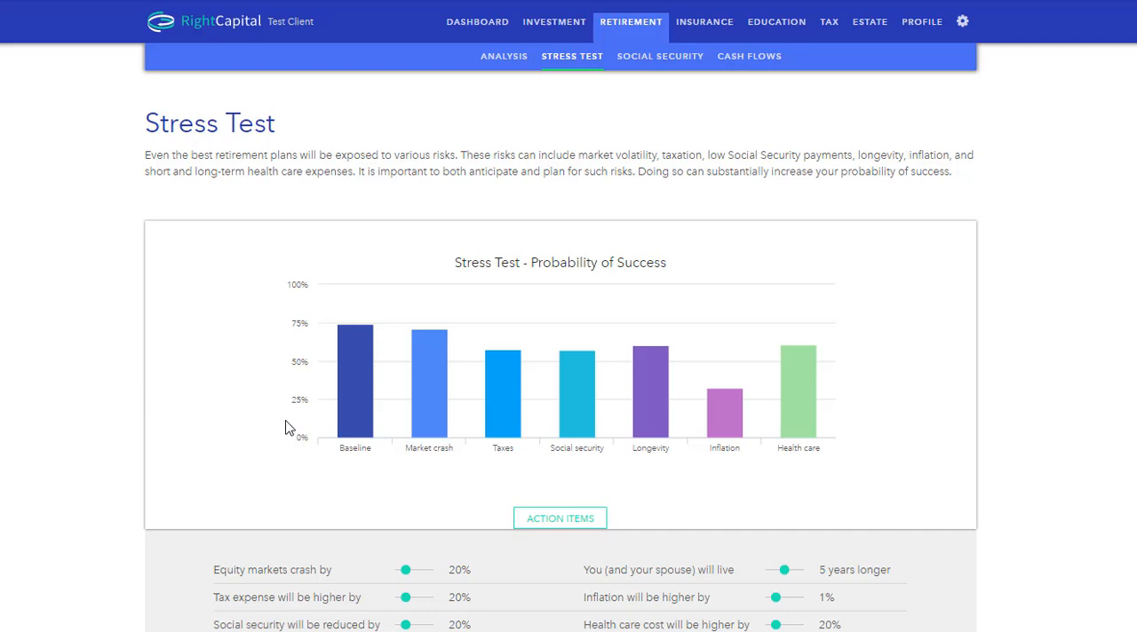
{"action": "mouse_move", "coordinate": [351, 422]}
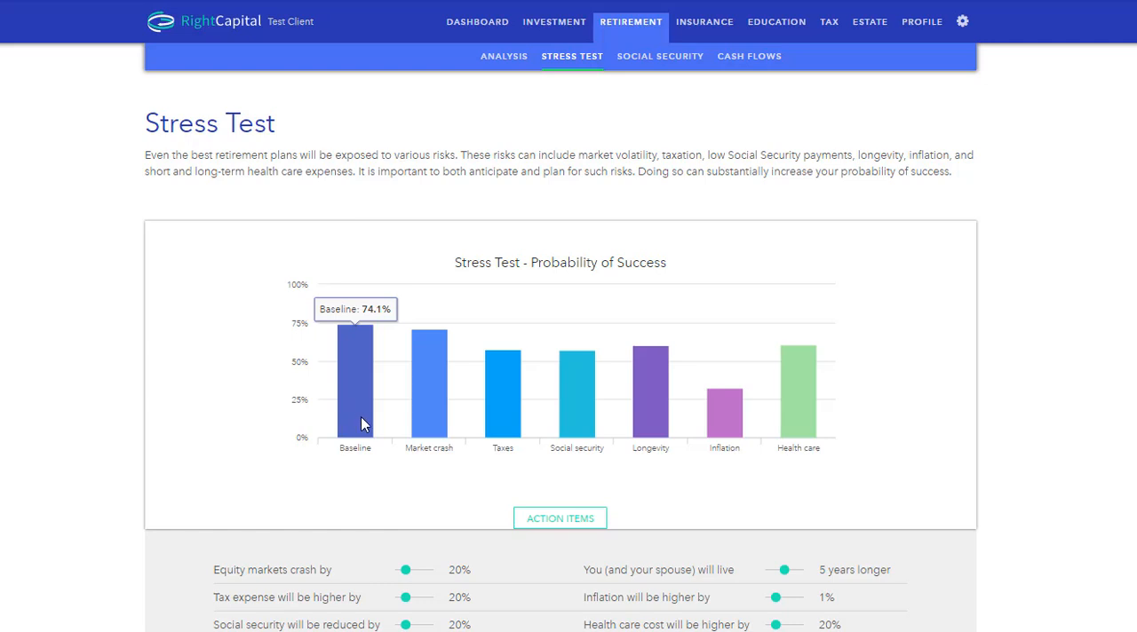
{"action": "mouse_move", "coordinate": [444, 356]}
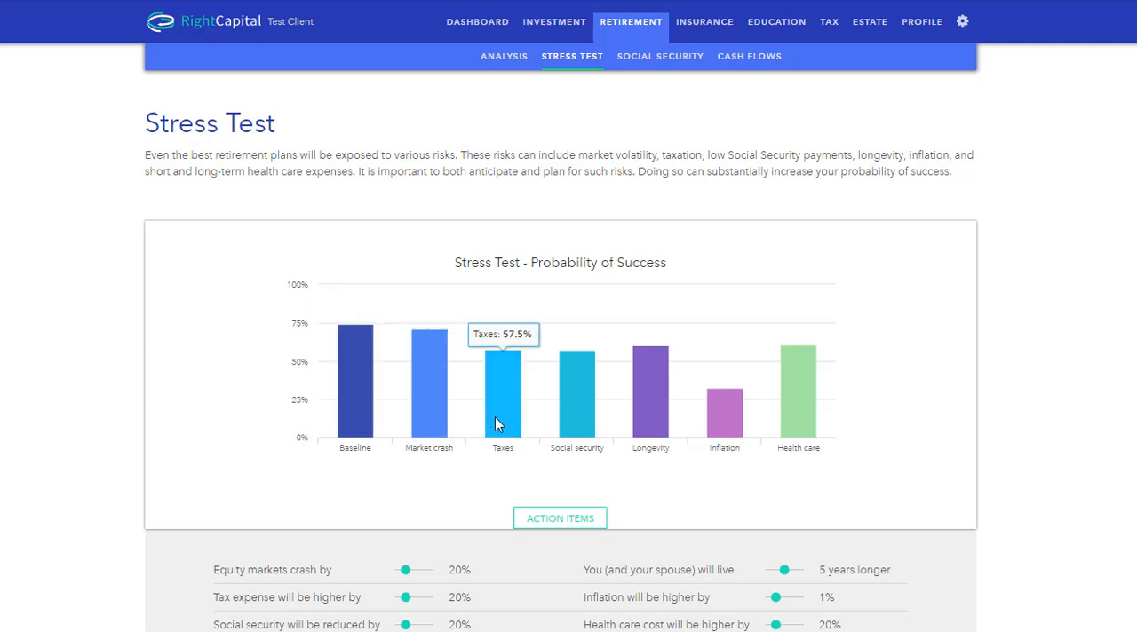
{"action": "mouse_move", "coordinate": [574, 424]}
{"action": "mouse_move", "coordinate": [636, 415]}
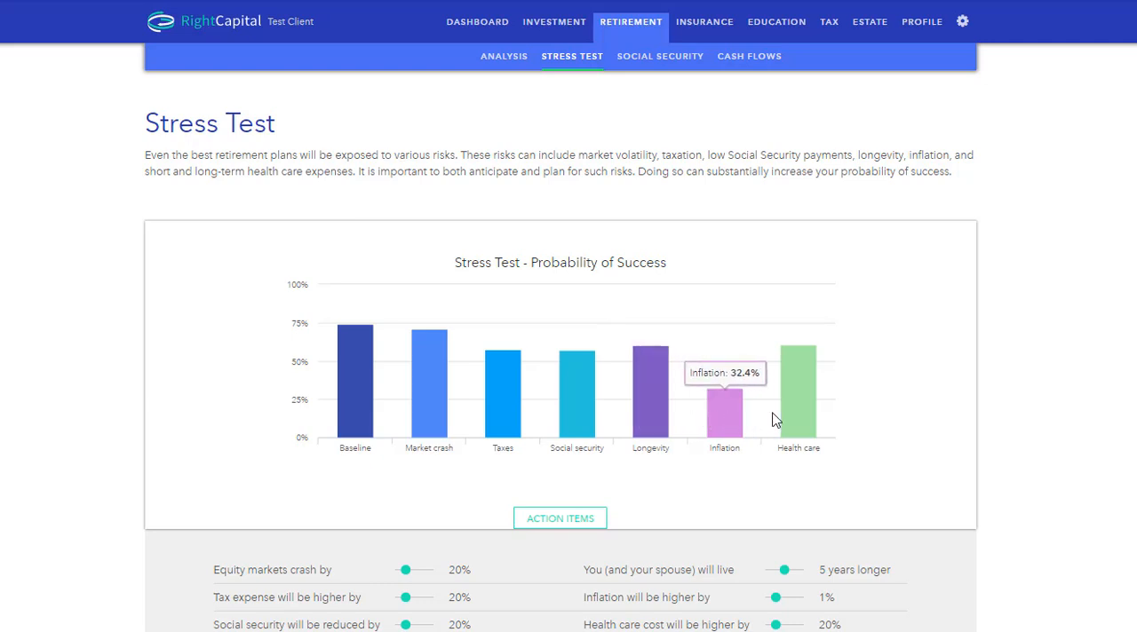
{"action": "mouse_move", "coordinate": [787, 411]}
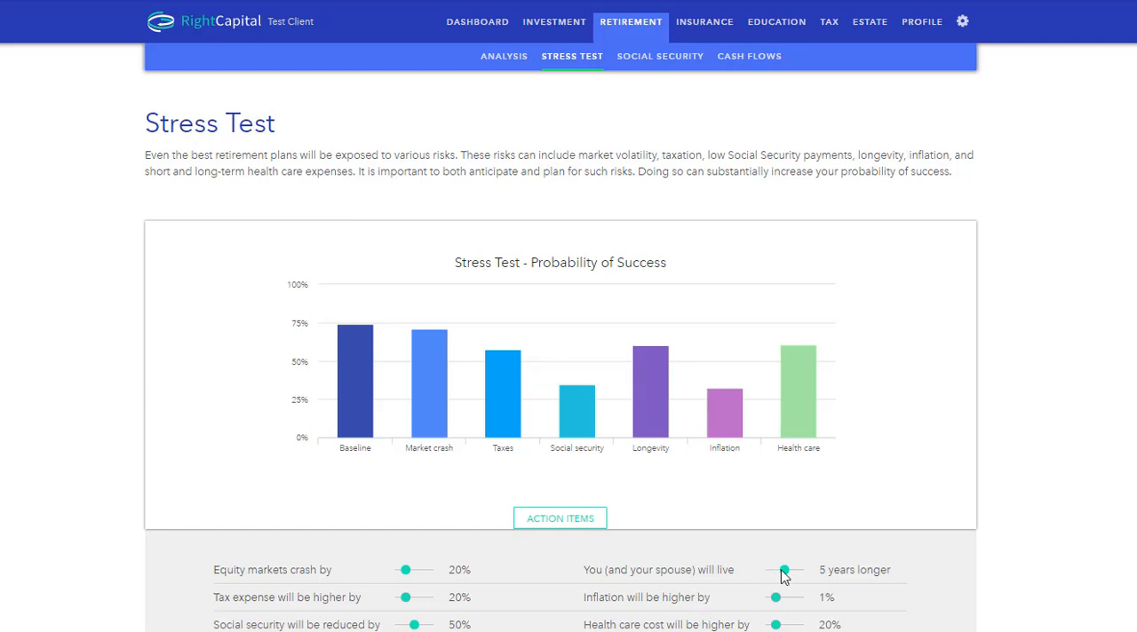
Step: Set the longevity stress to 10 years longer and check the recalculated Longevity and Social Security probabilities of success
{"action": "left_click_drag", "start_coordinate": [783, 570], "coordinate": [821, 578]}
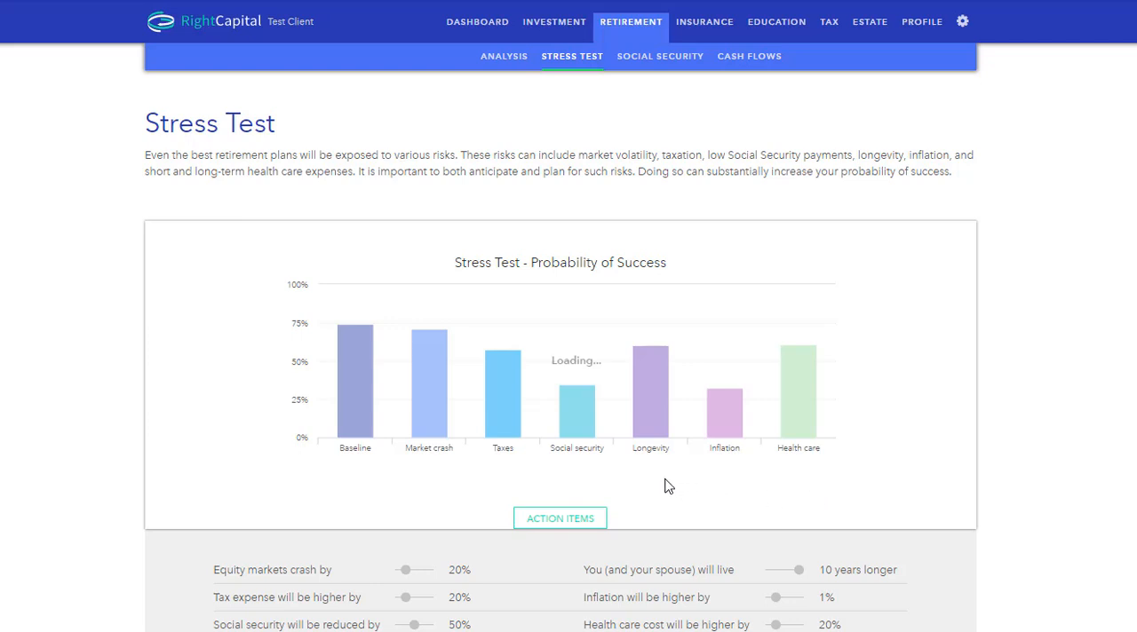
{"action": "mouse_move", "coordinate": [644, 435]}
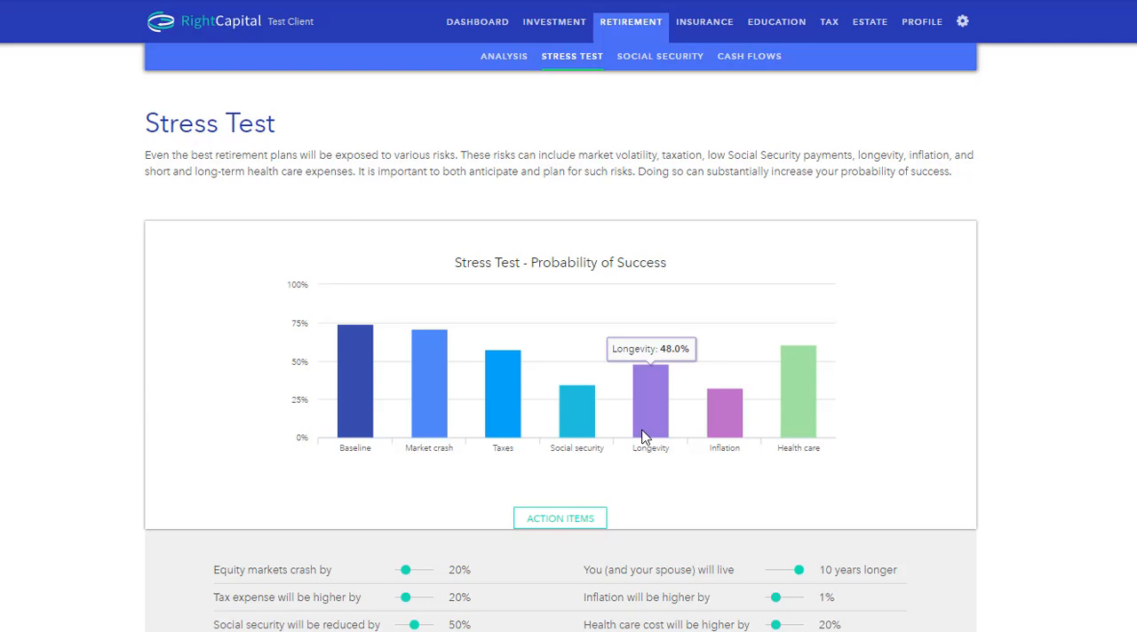
{"action": "mouse_move", "coordinate": [569, 432]}
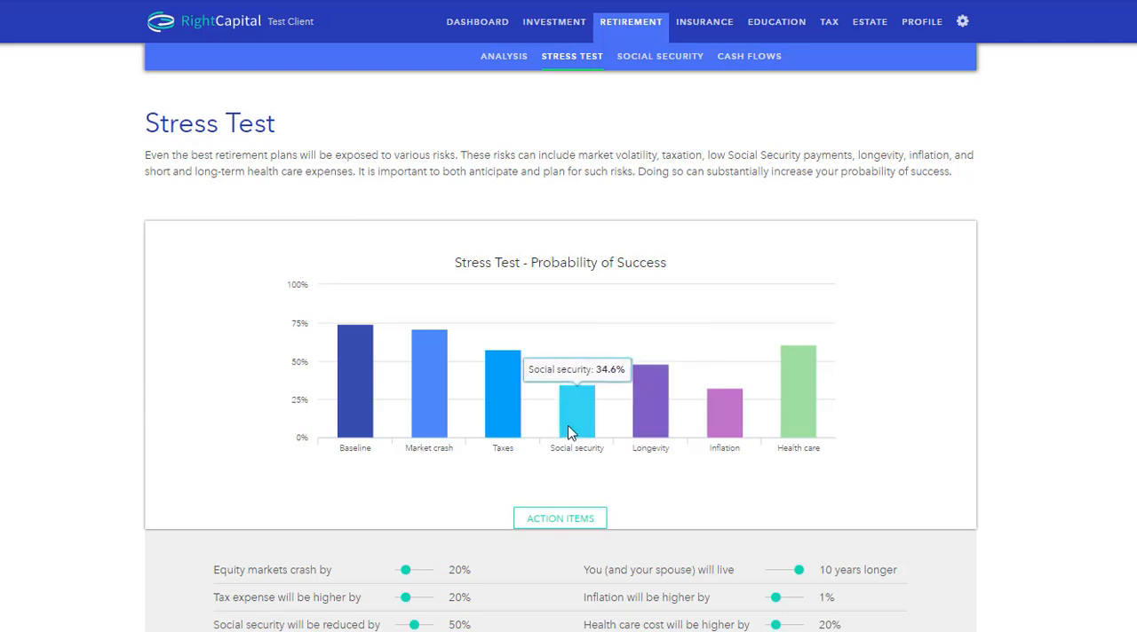